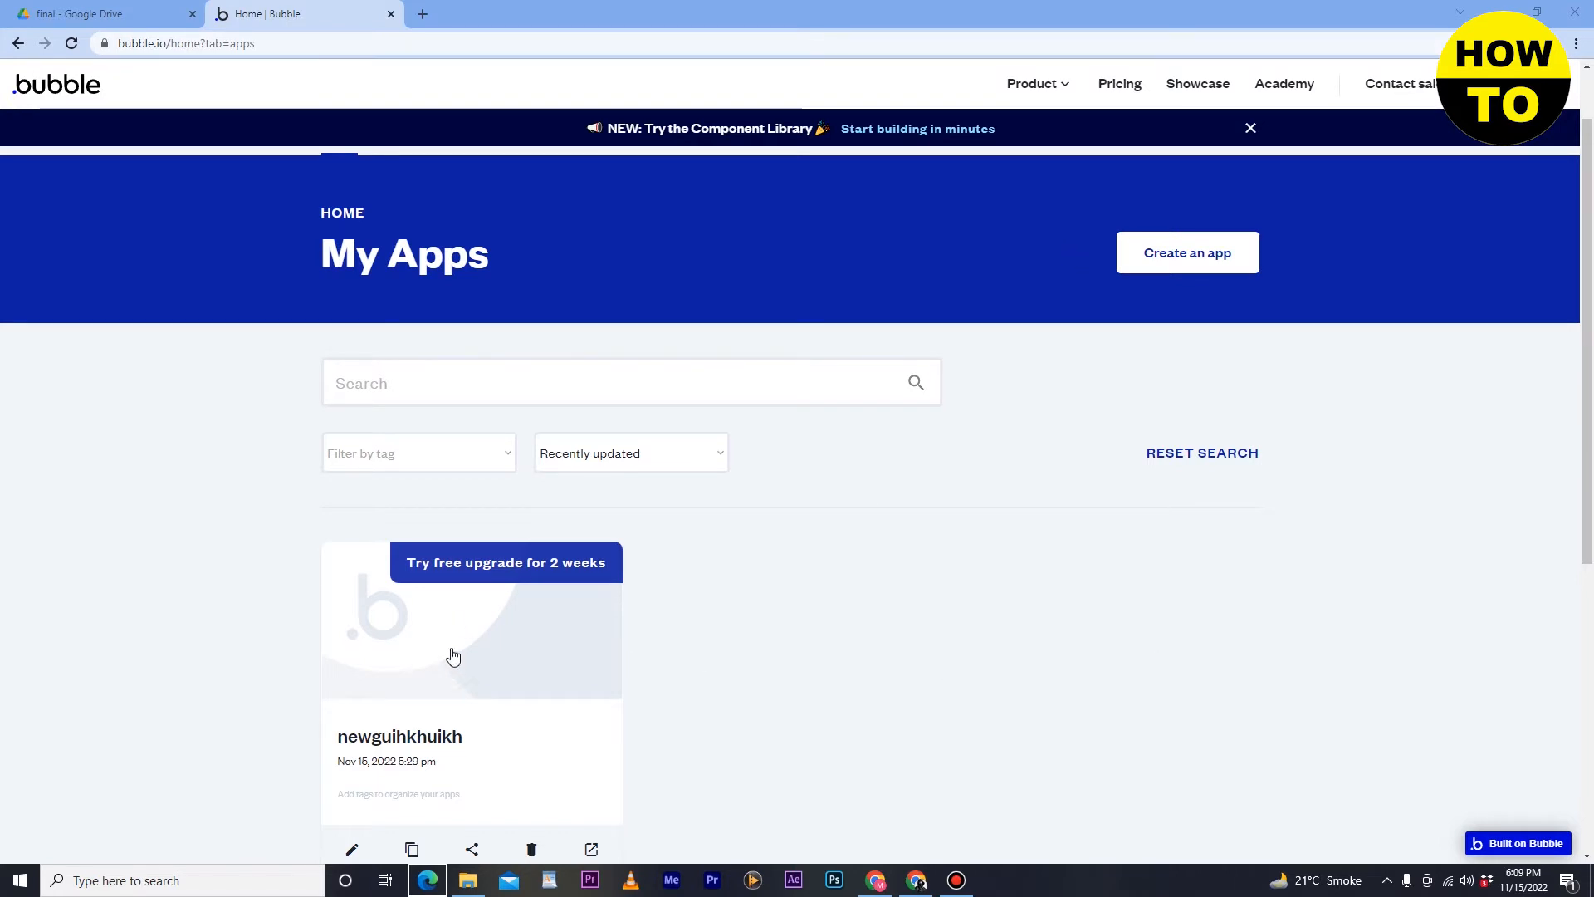
# Step: Start creating a new app from My Apps and name it BOZAET
pyautogui.scroll(-2, 452, 655)
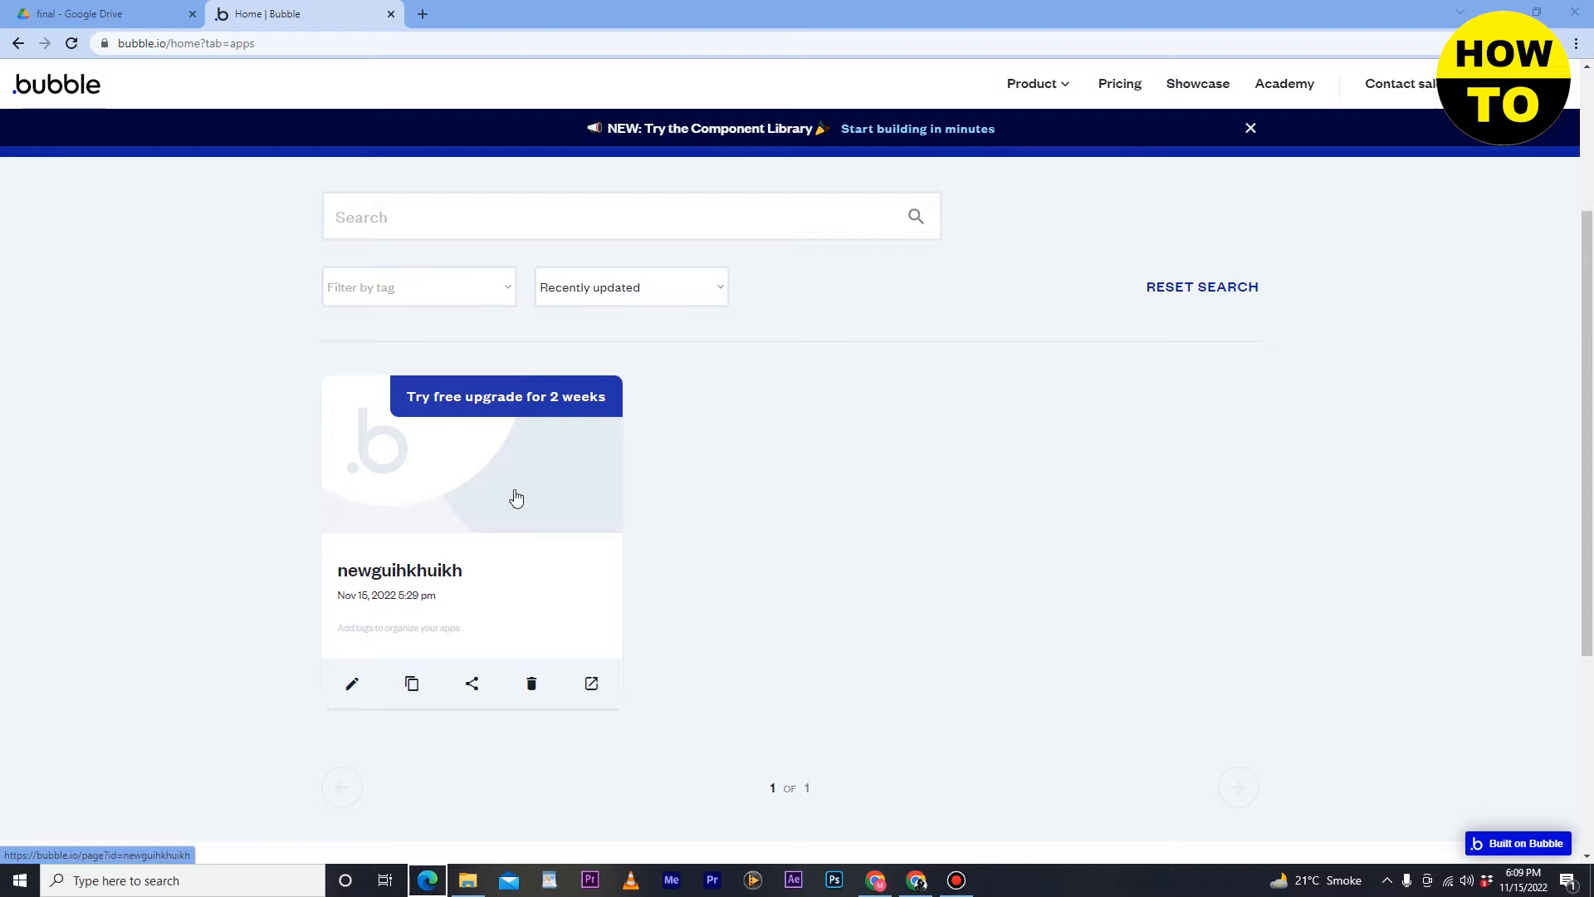
pyautogui.scroll(3, 515, 498)
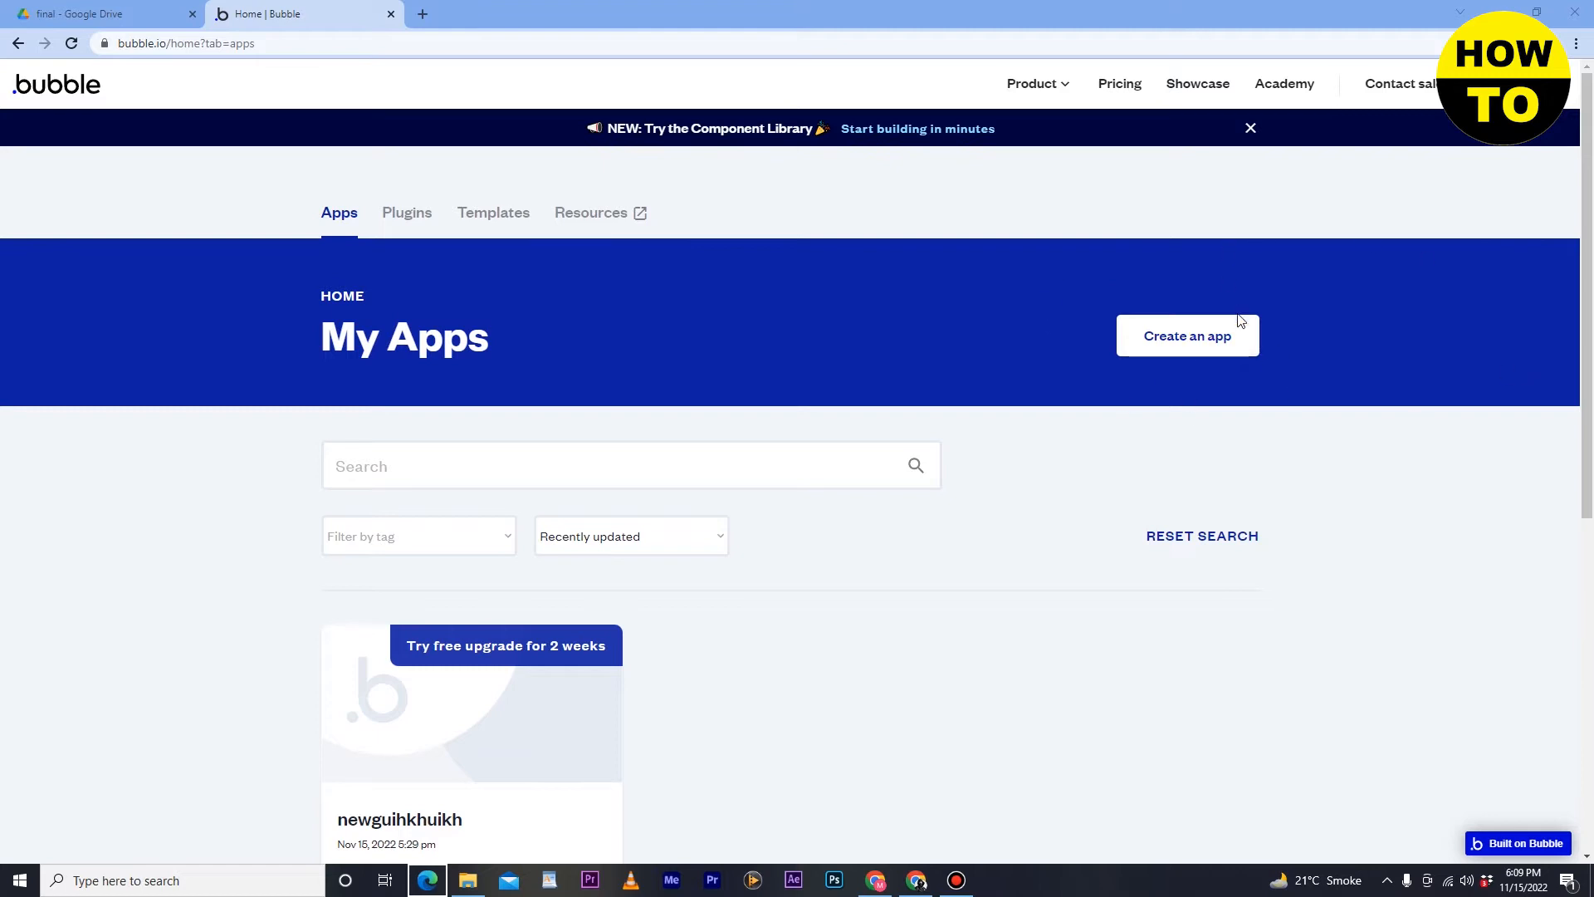
pyautogui.click(1226, 343)
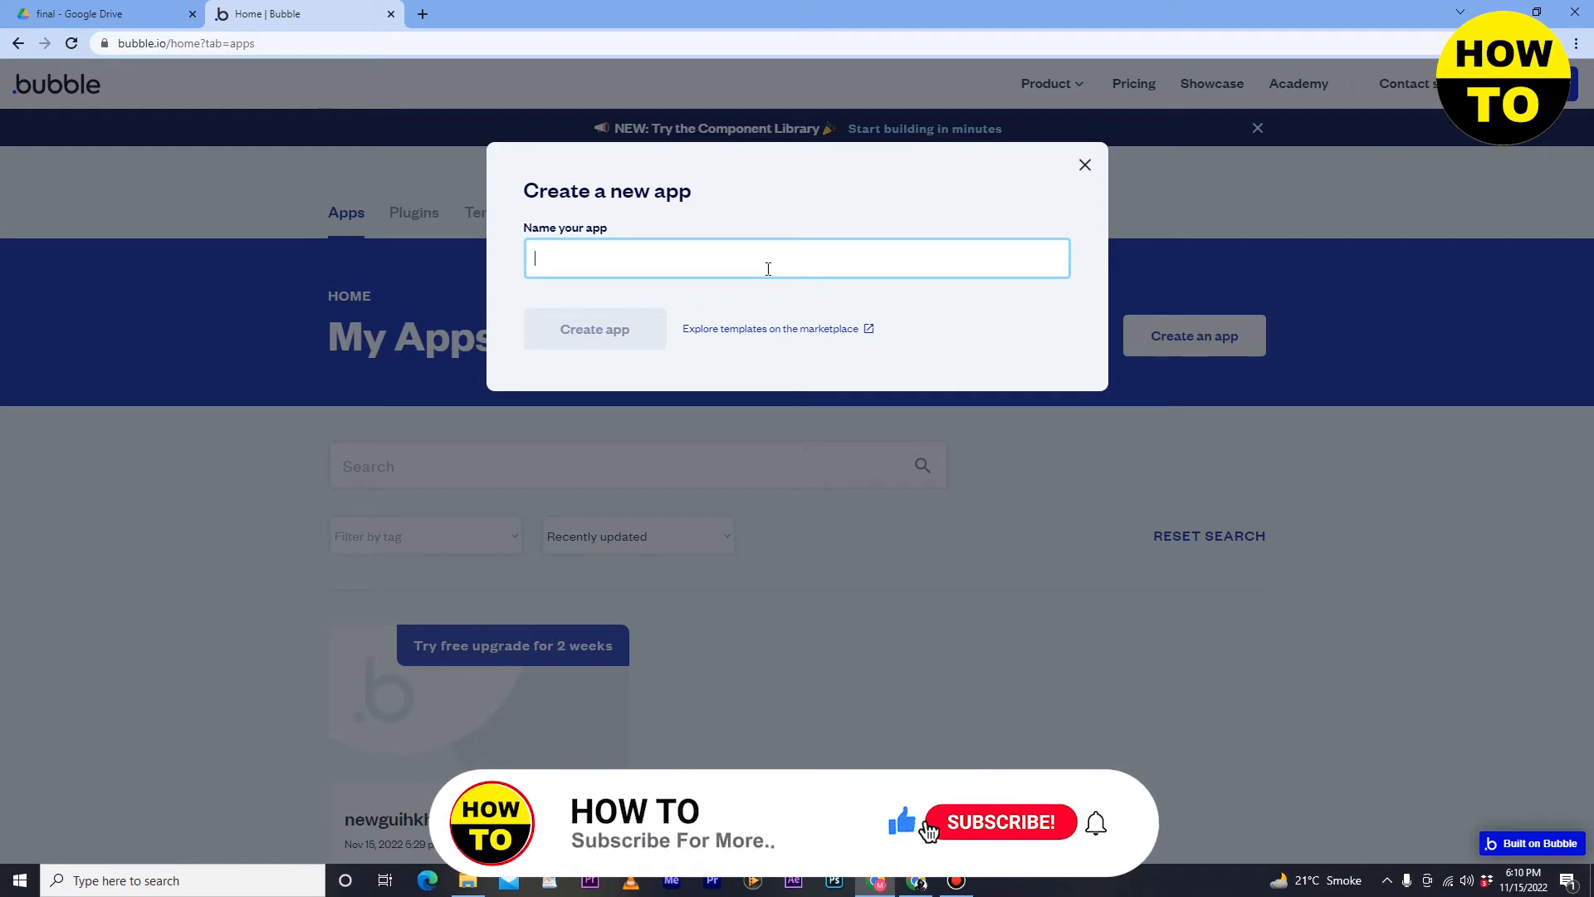
pyautogui.write('BO')
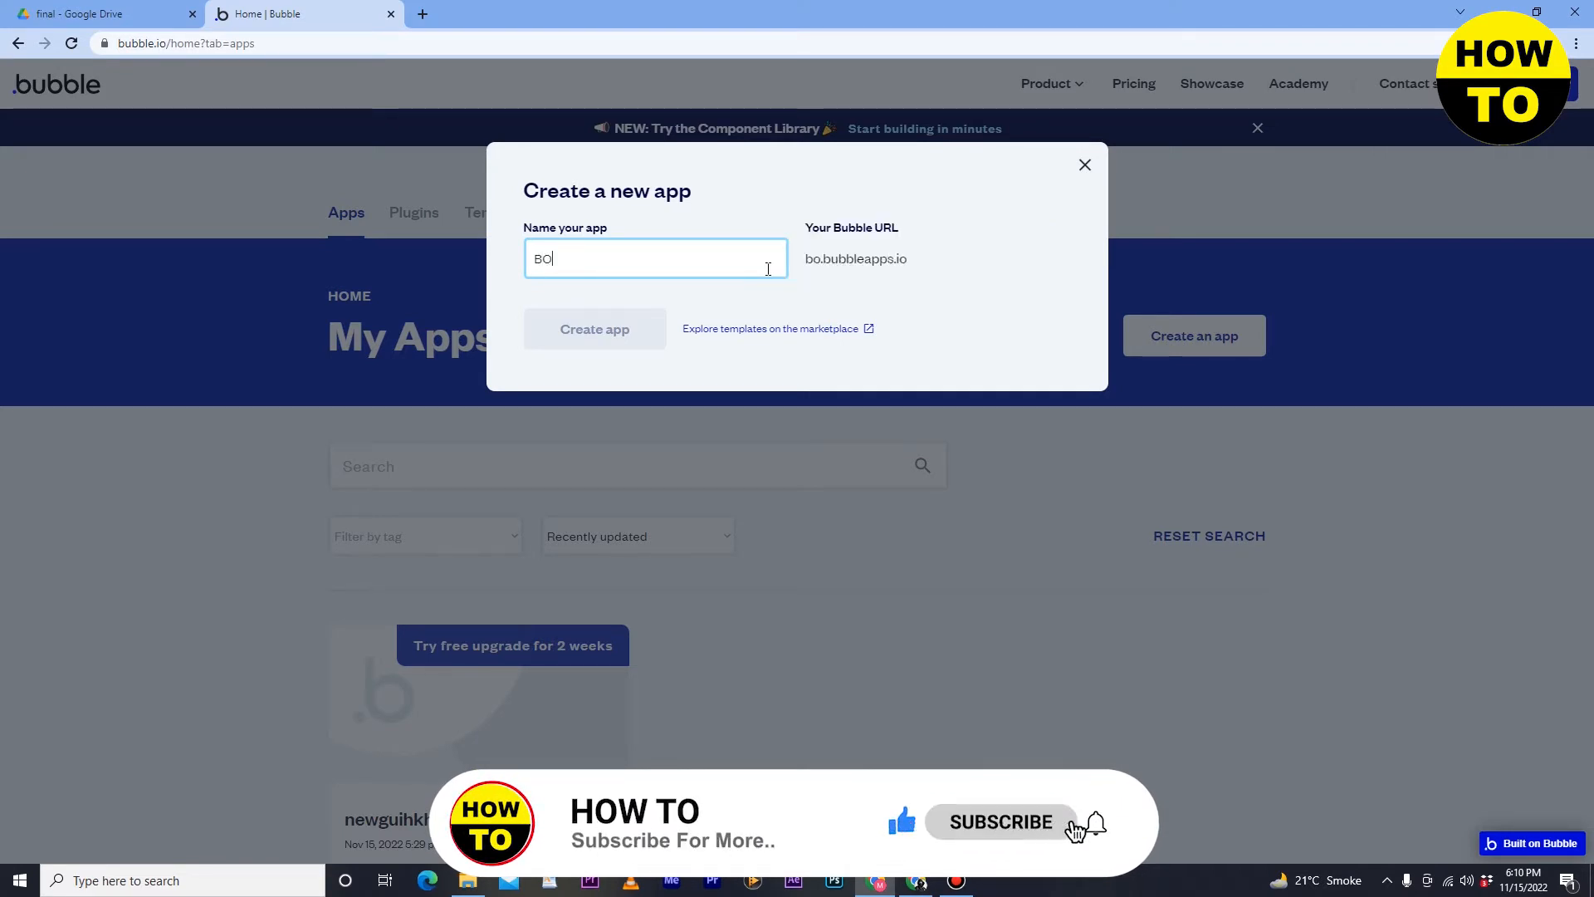
pyautogui.write('ZAET')
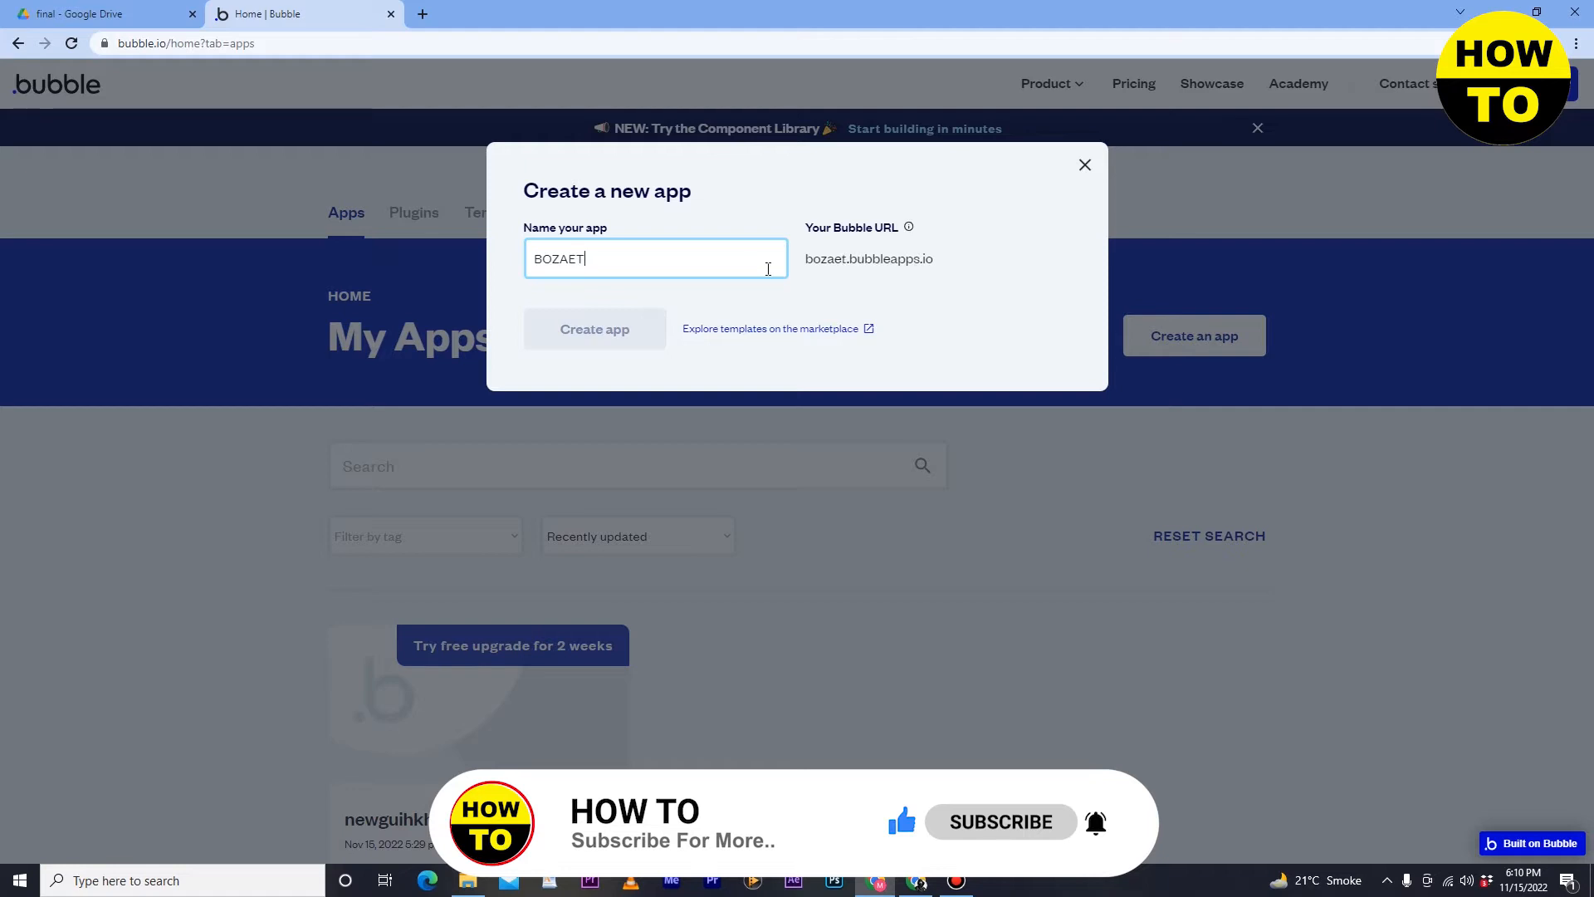
# Step: Check the Bubble URL generated for the new app and create the app
pyautogui.click(877, 263)
pyautogui.moveTo(808, 260); pyautogui.dragTo(961, 265)
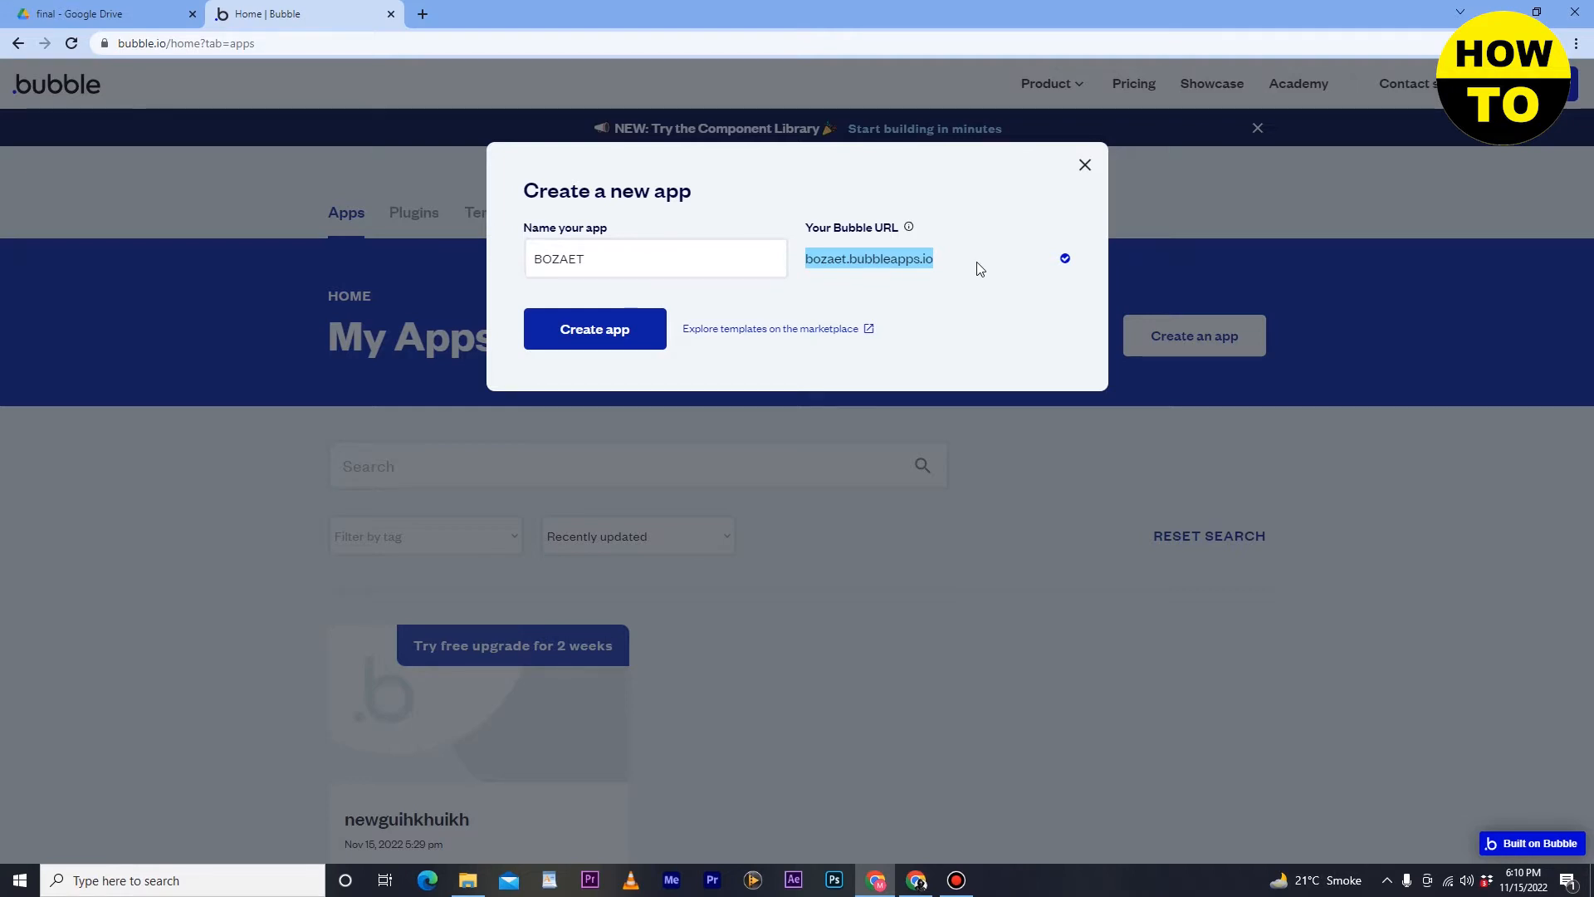
pyautogui.doubleClick(911, 257)
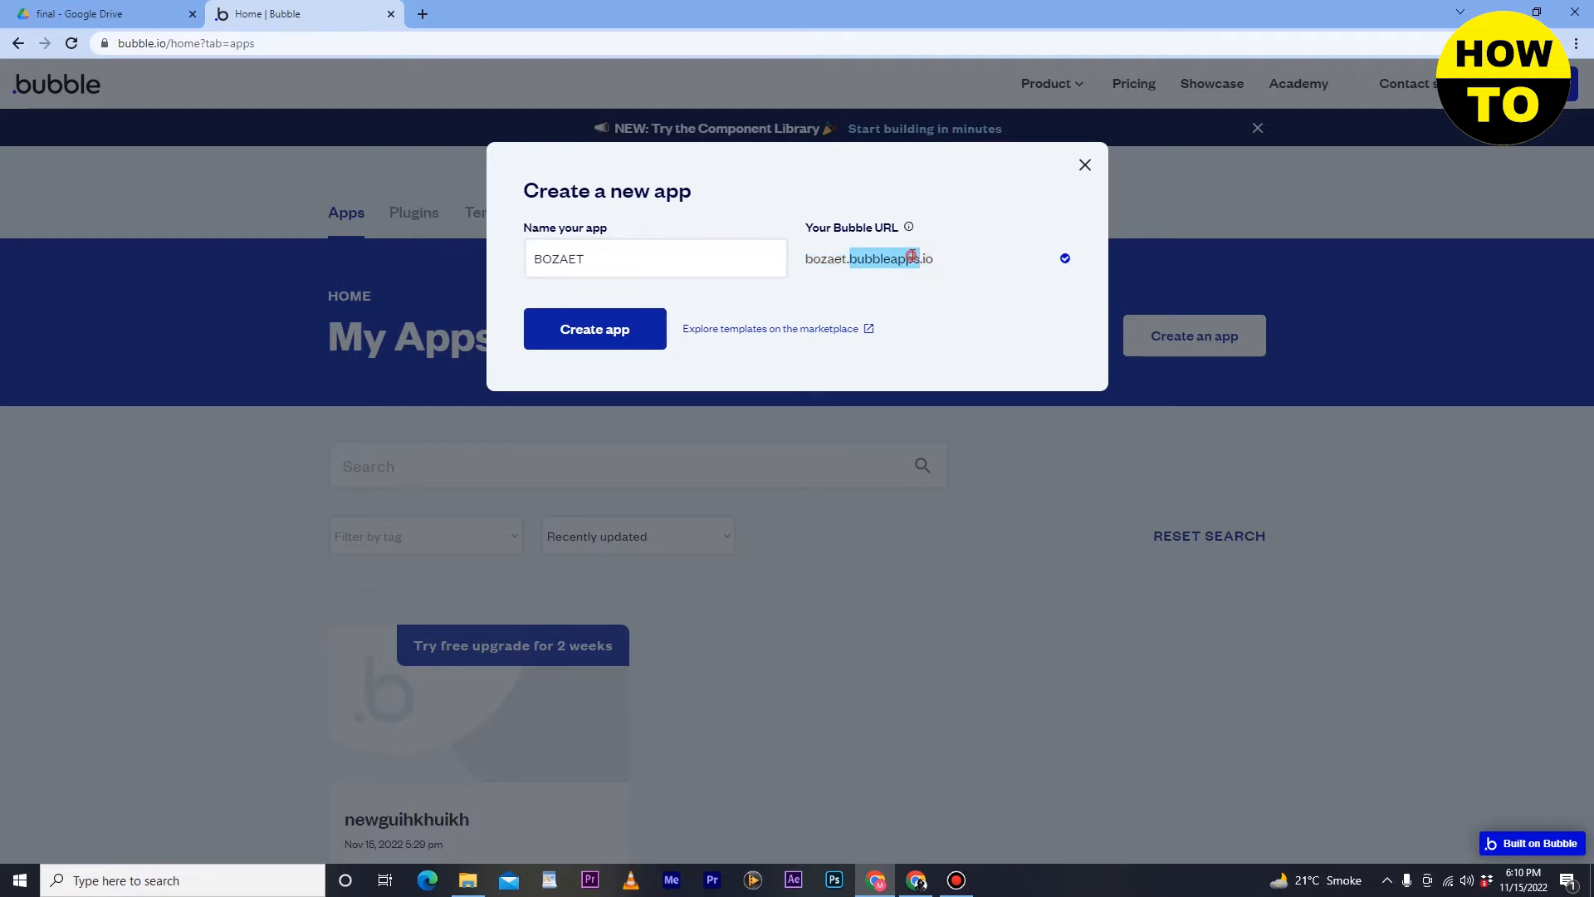
pyautogui.click(624, 250)
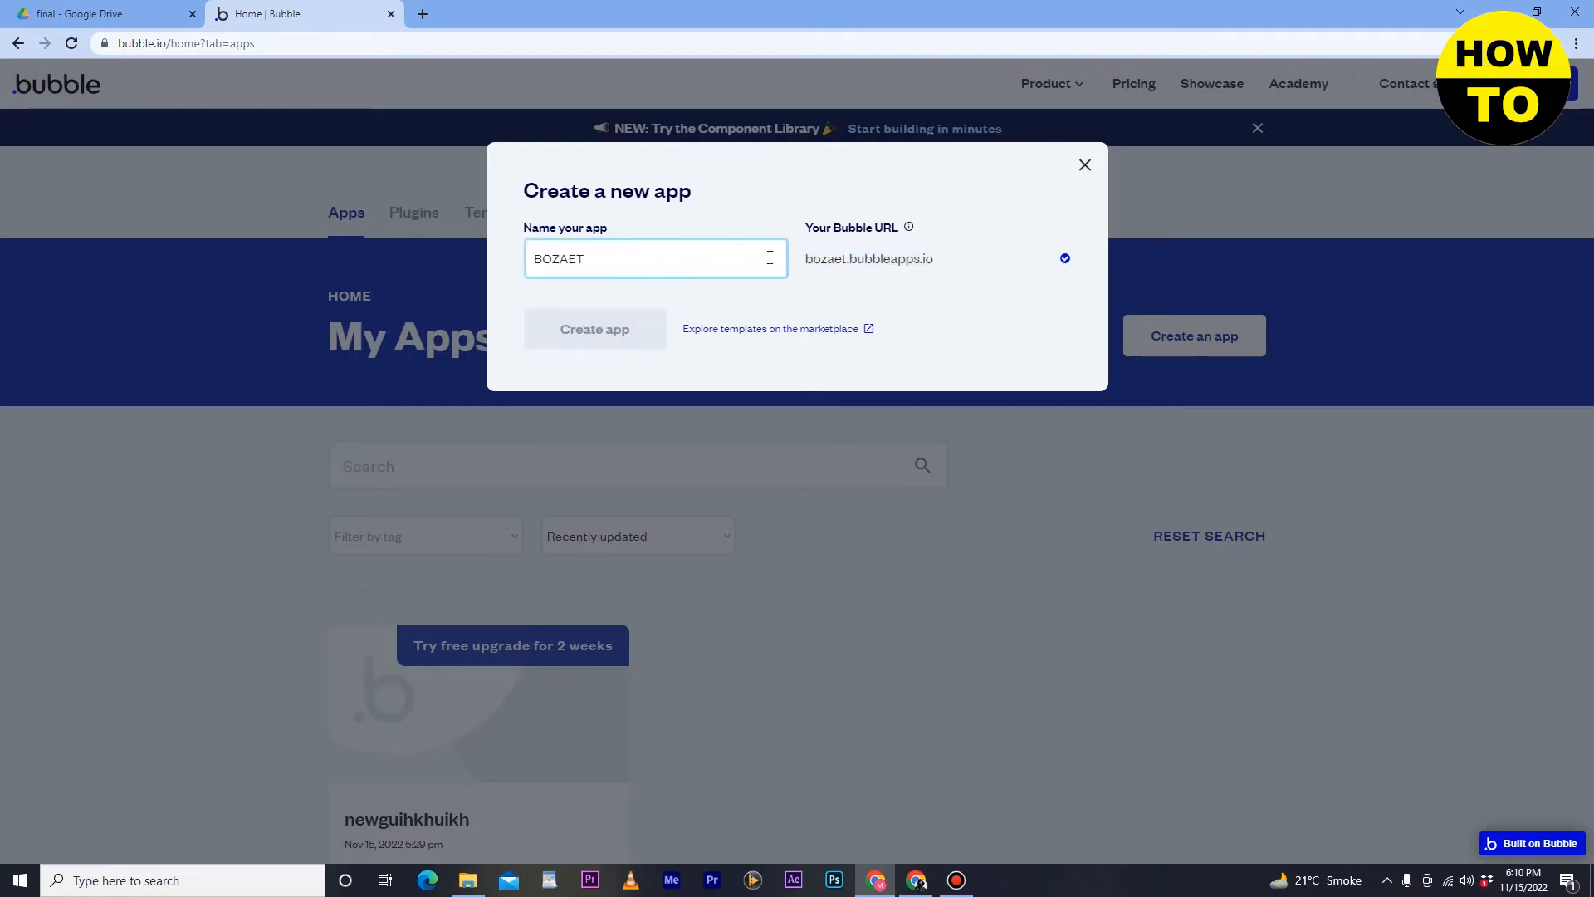
pyautogui.click(901, 257)
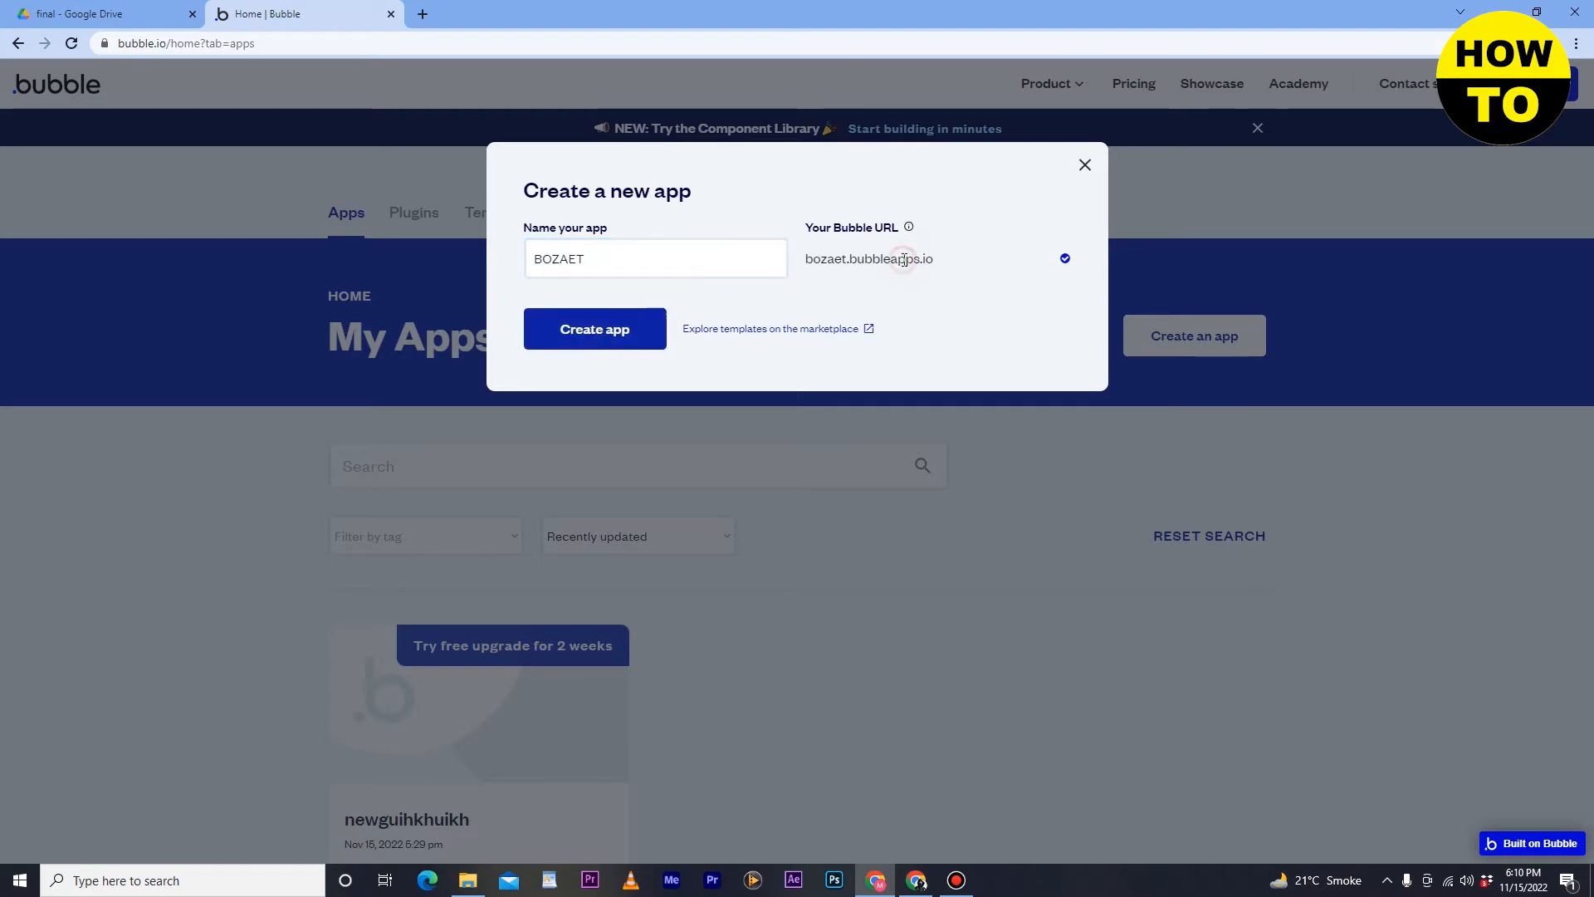
pyautogui.click(606, 329)
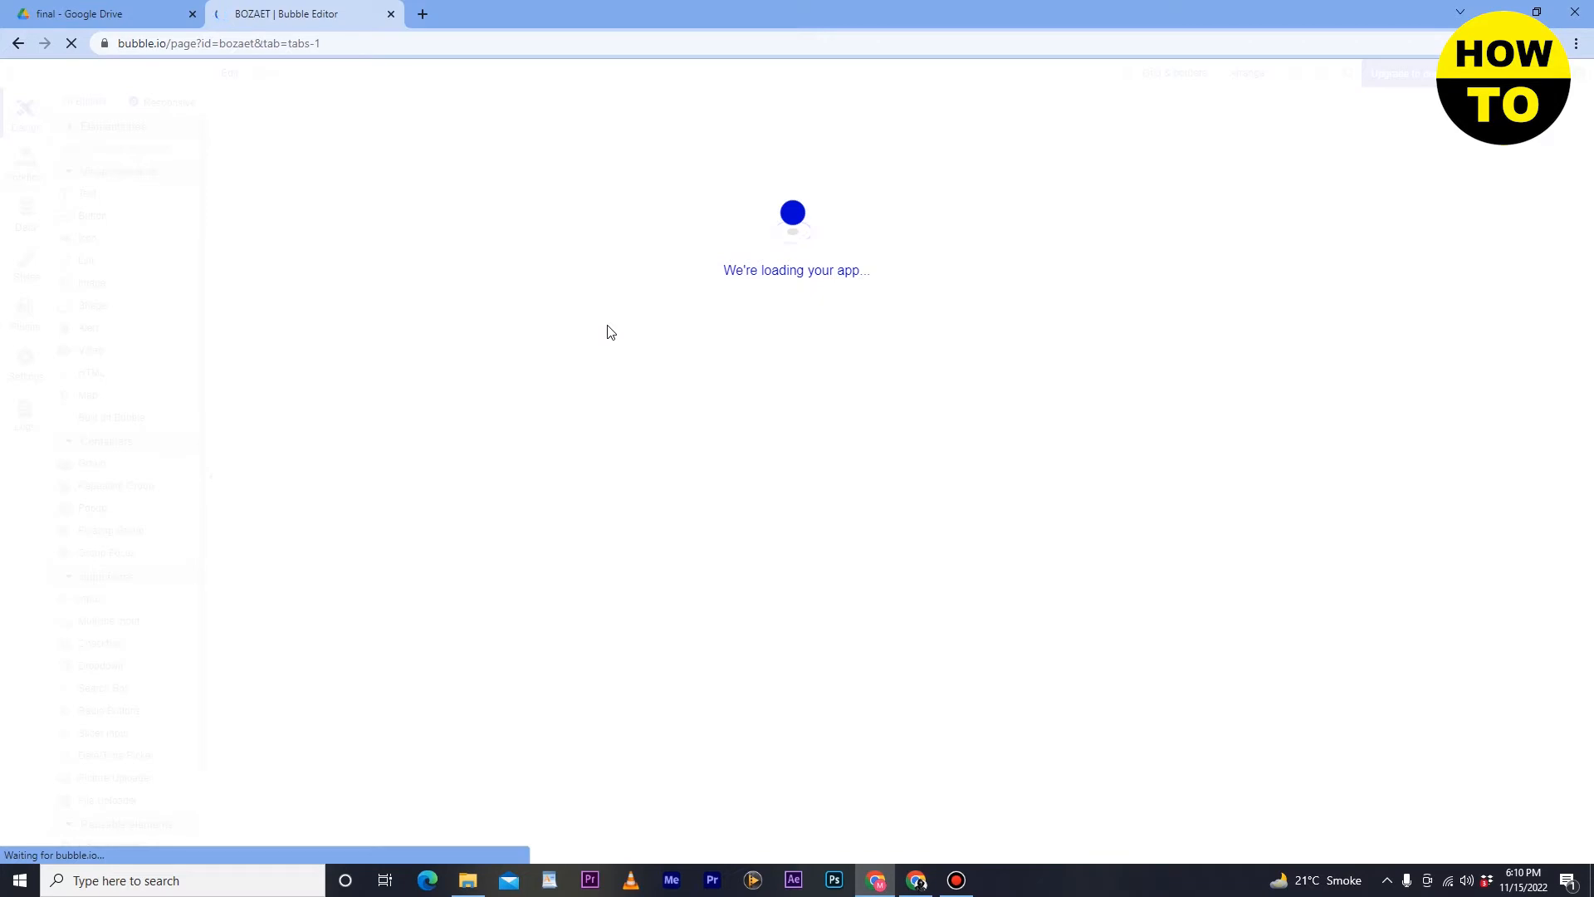
# Step: Skip the application assistant and check the blank index page in the responsive view before returning to the UI Builder
pyautogui.click(1389, 885)
pyautogui.click(1391, 889)
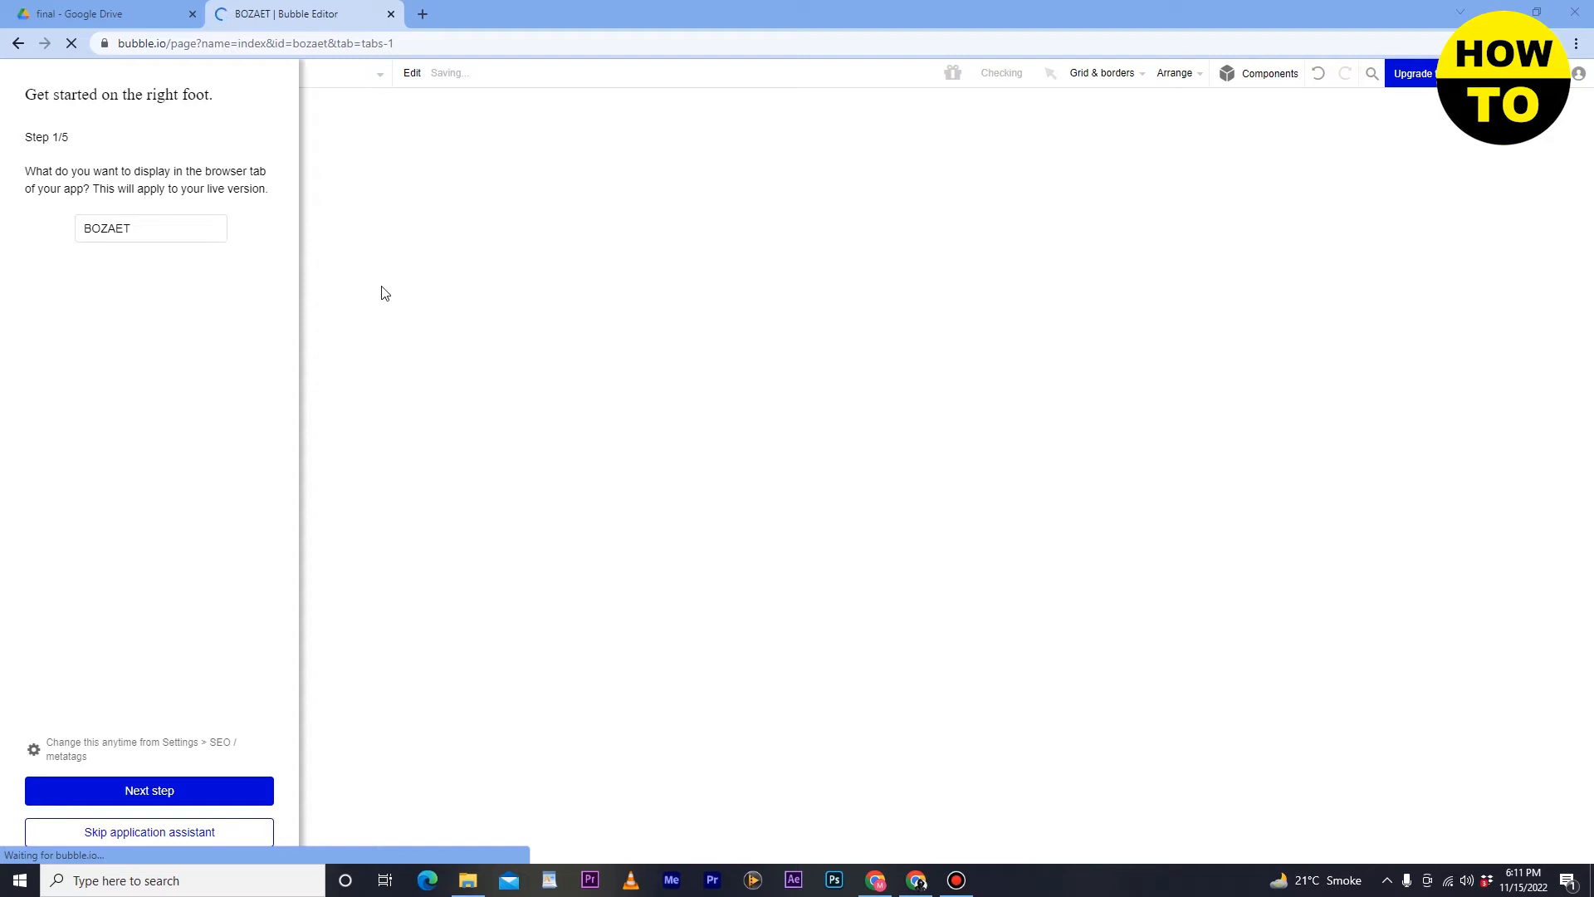
pyautogui.click(187, 830)
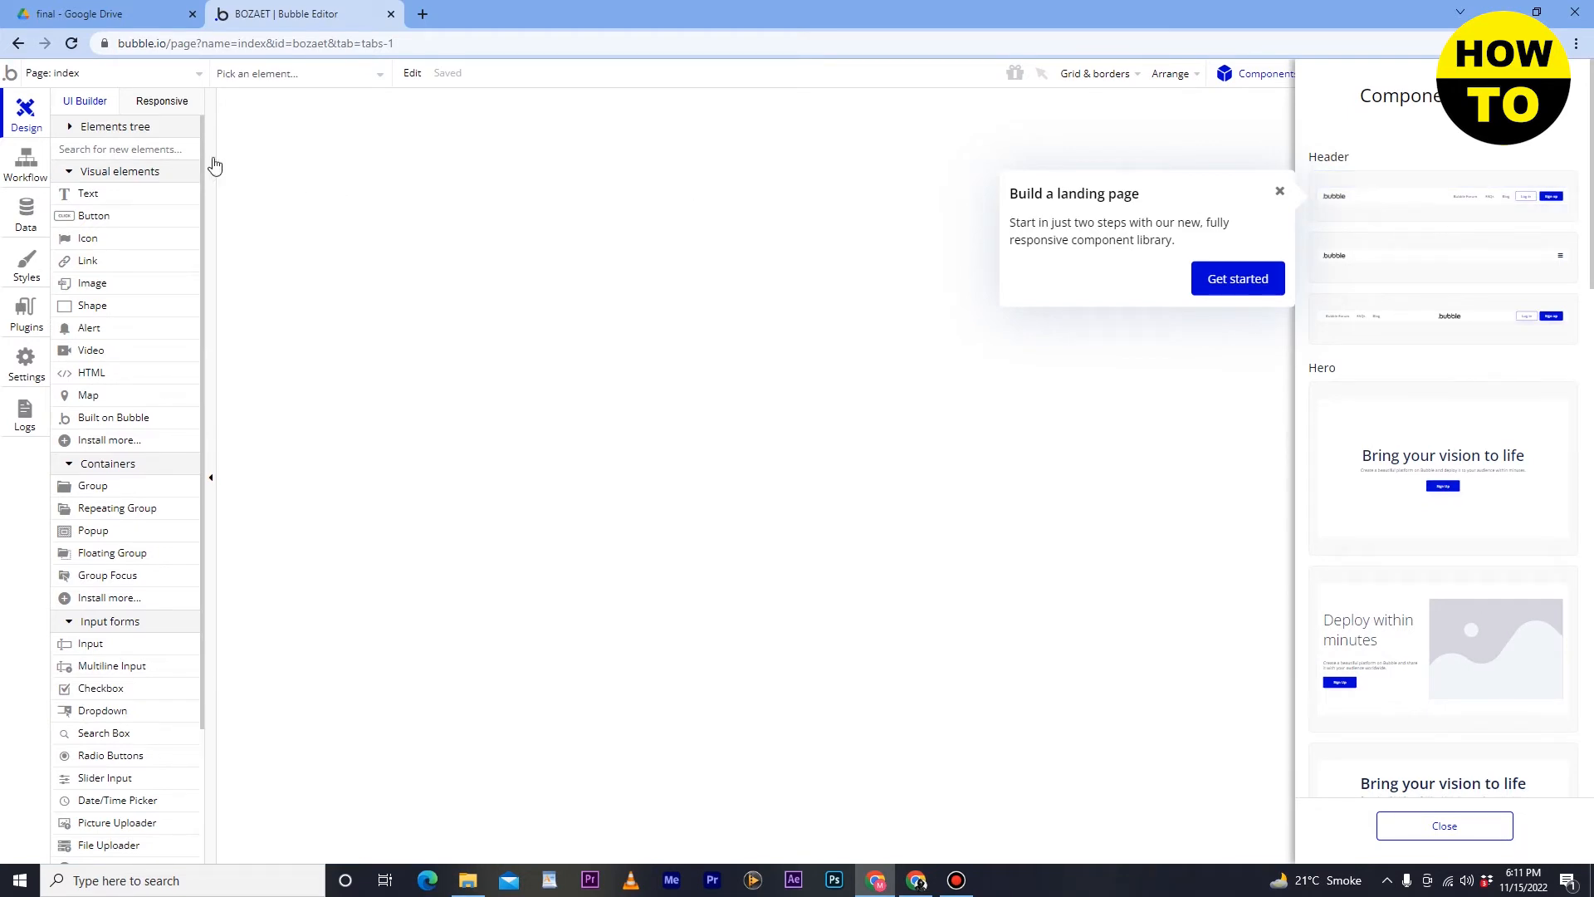
pyautogui.click(170, 104)
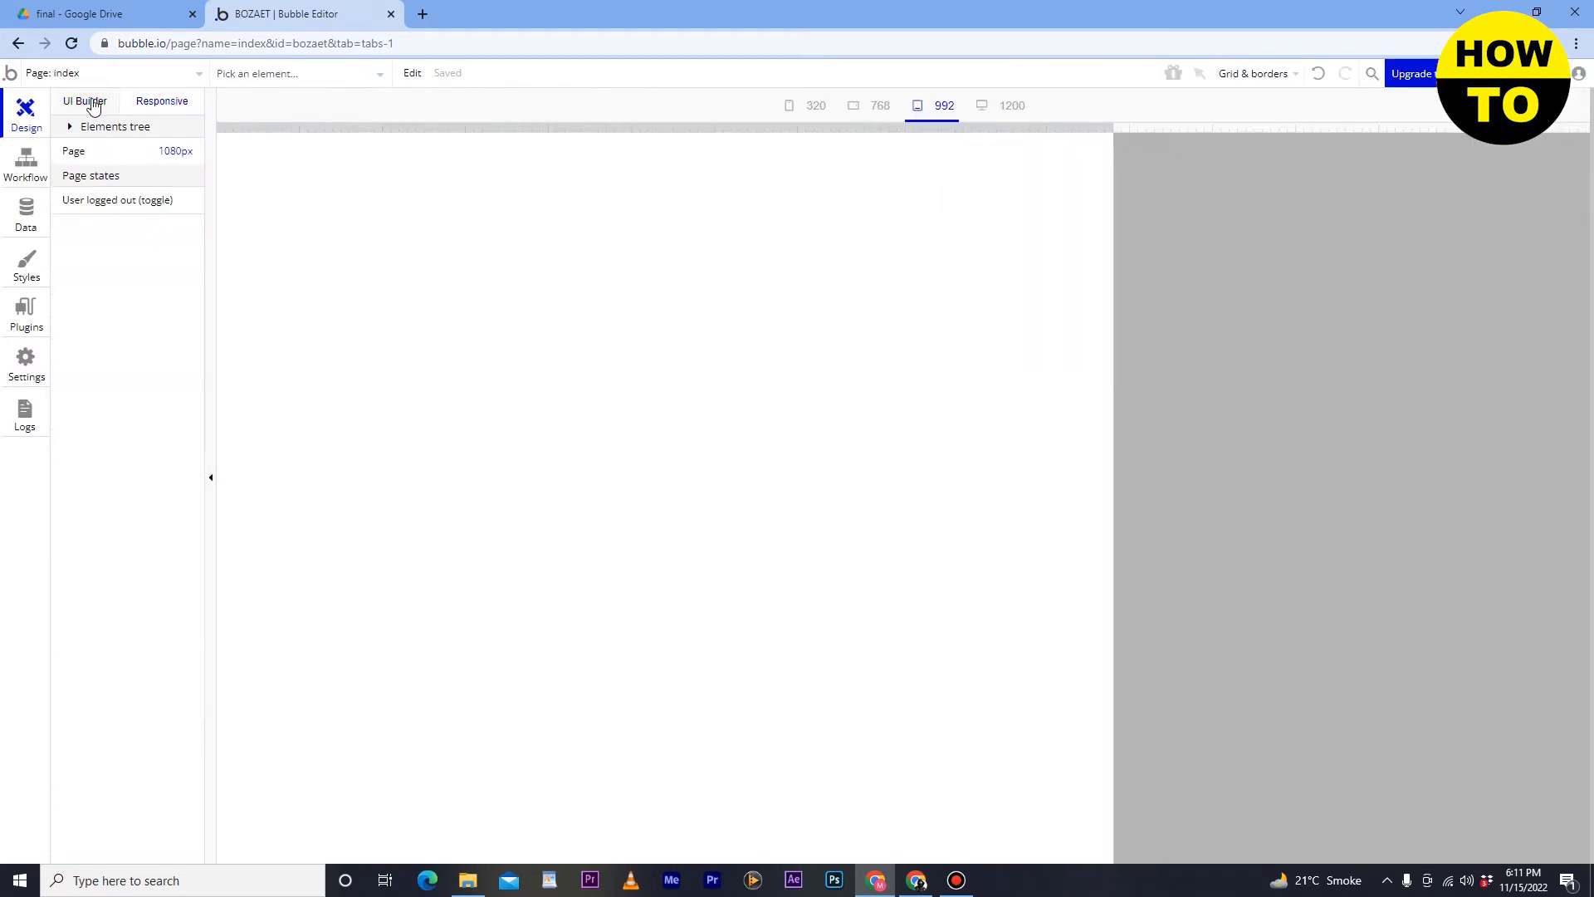
pyautogui.click(92, 103)
# Step: Add the first Header component to the index page, dismiss the landing page tip, and move the inner header group up to the page's upper edge
pyautogui.click(1380, 207)
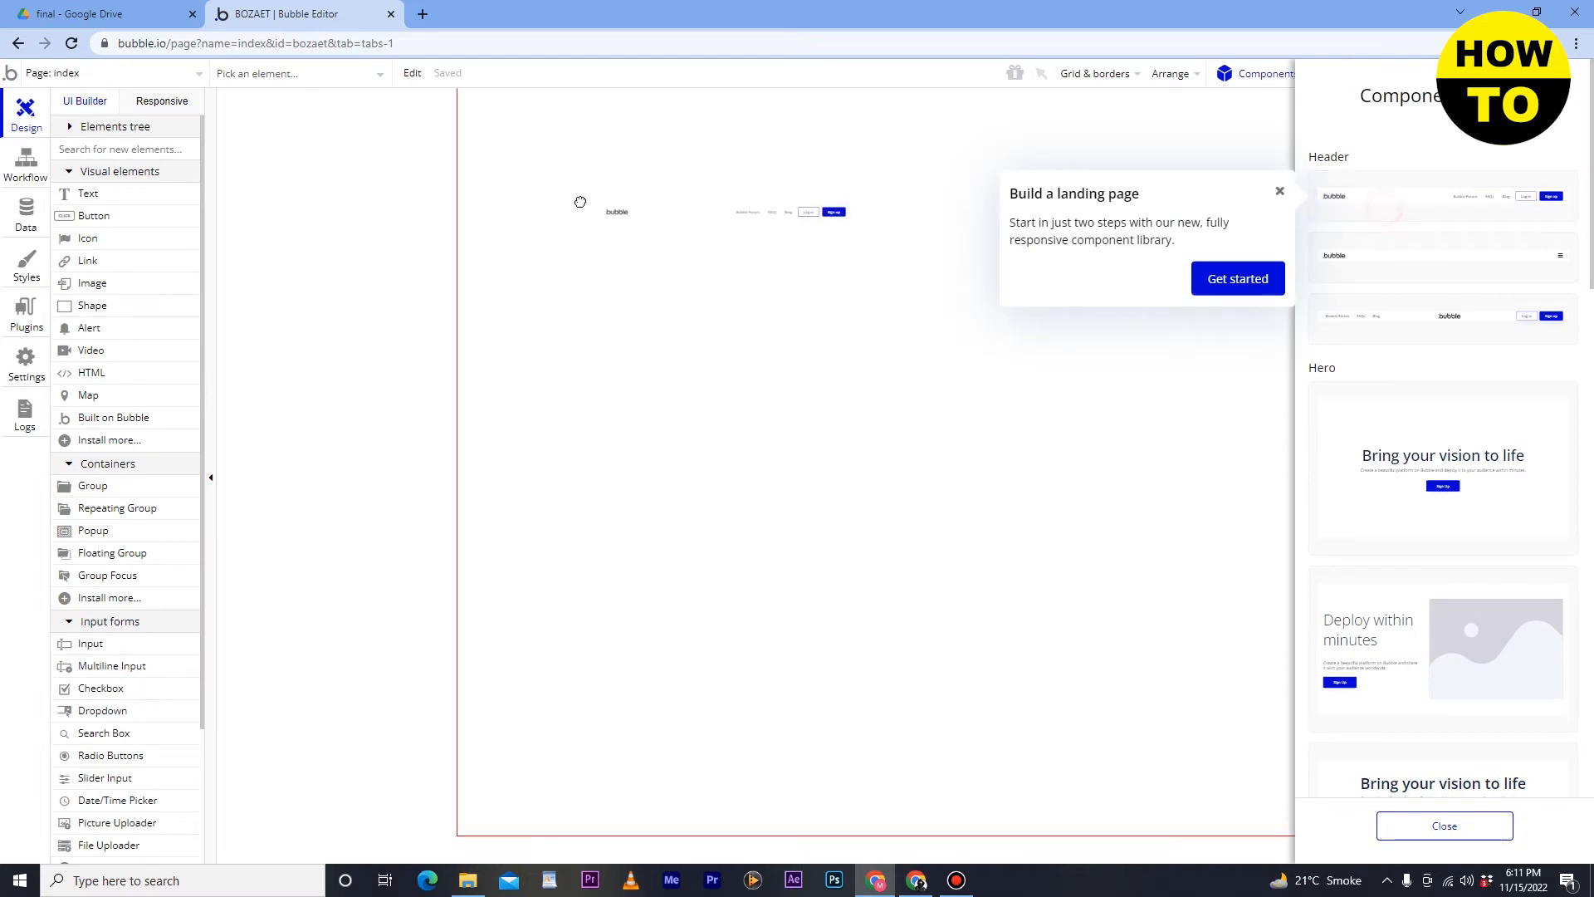
pyautogui.click(655, 180)
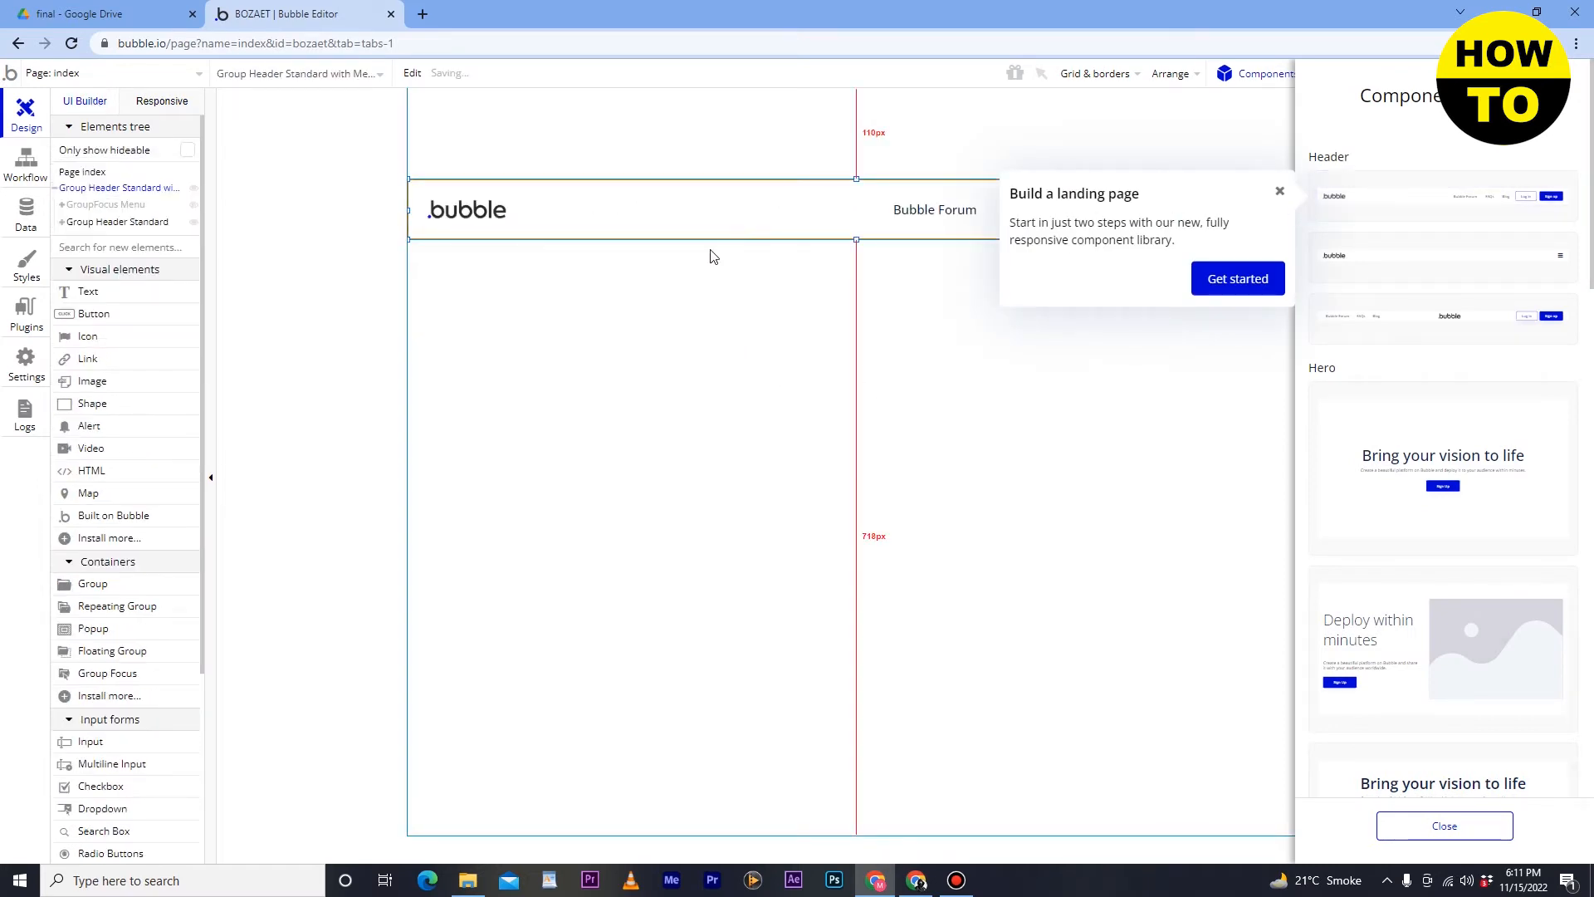
pyautogui.click(1278, 192)
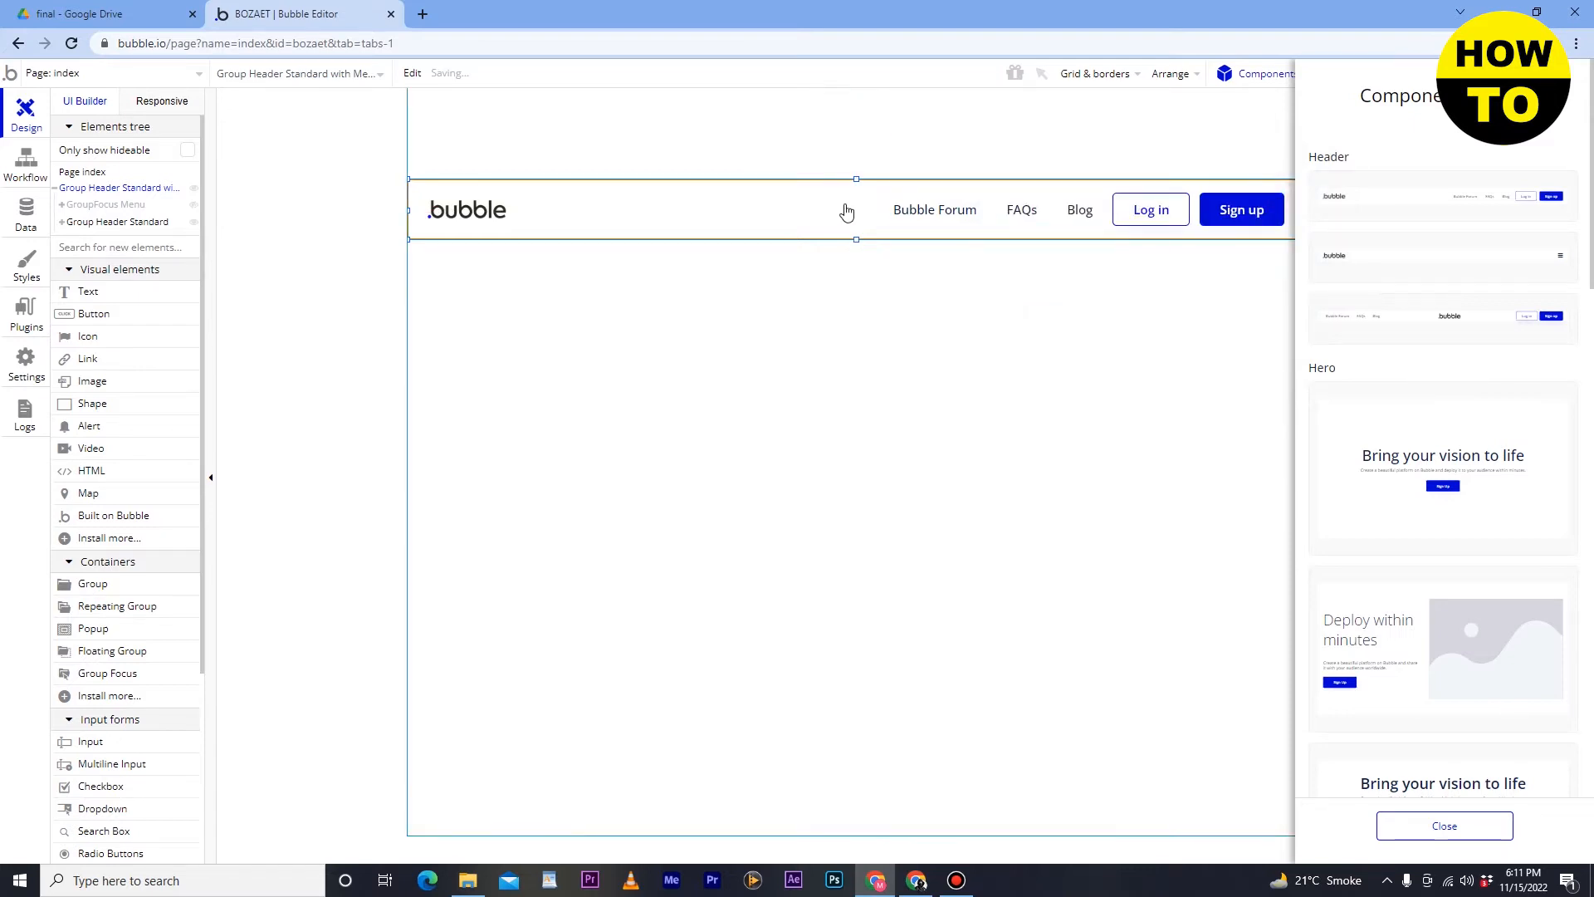
pyautogui.click(787, 200)
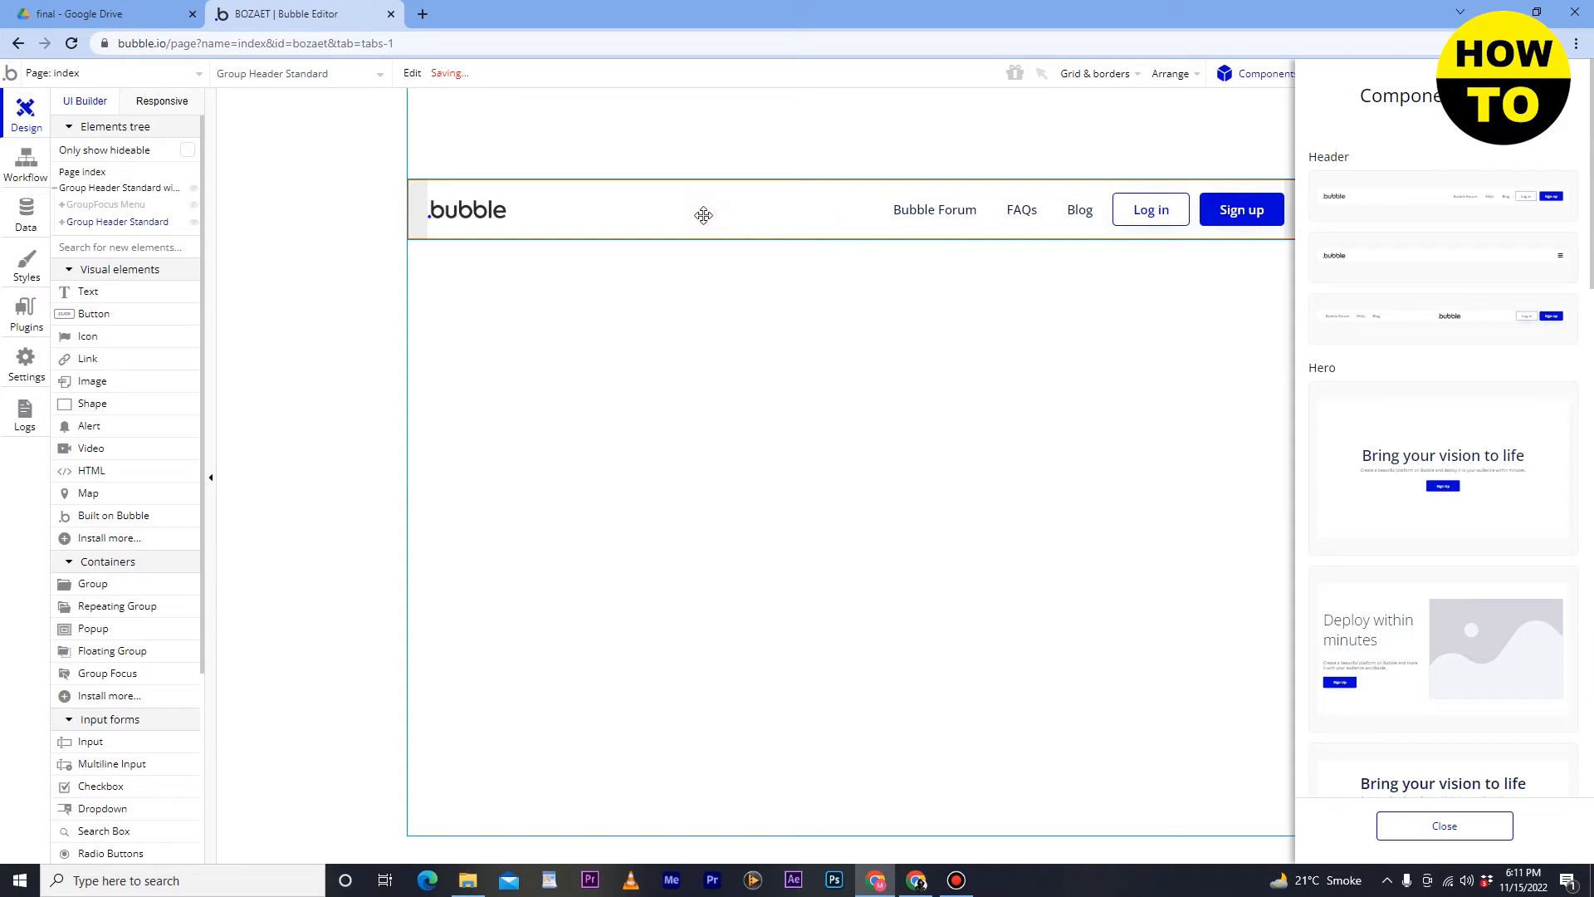
pyautogui.moveTo(836, 207); pyautogui.dragTo(843, 136)
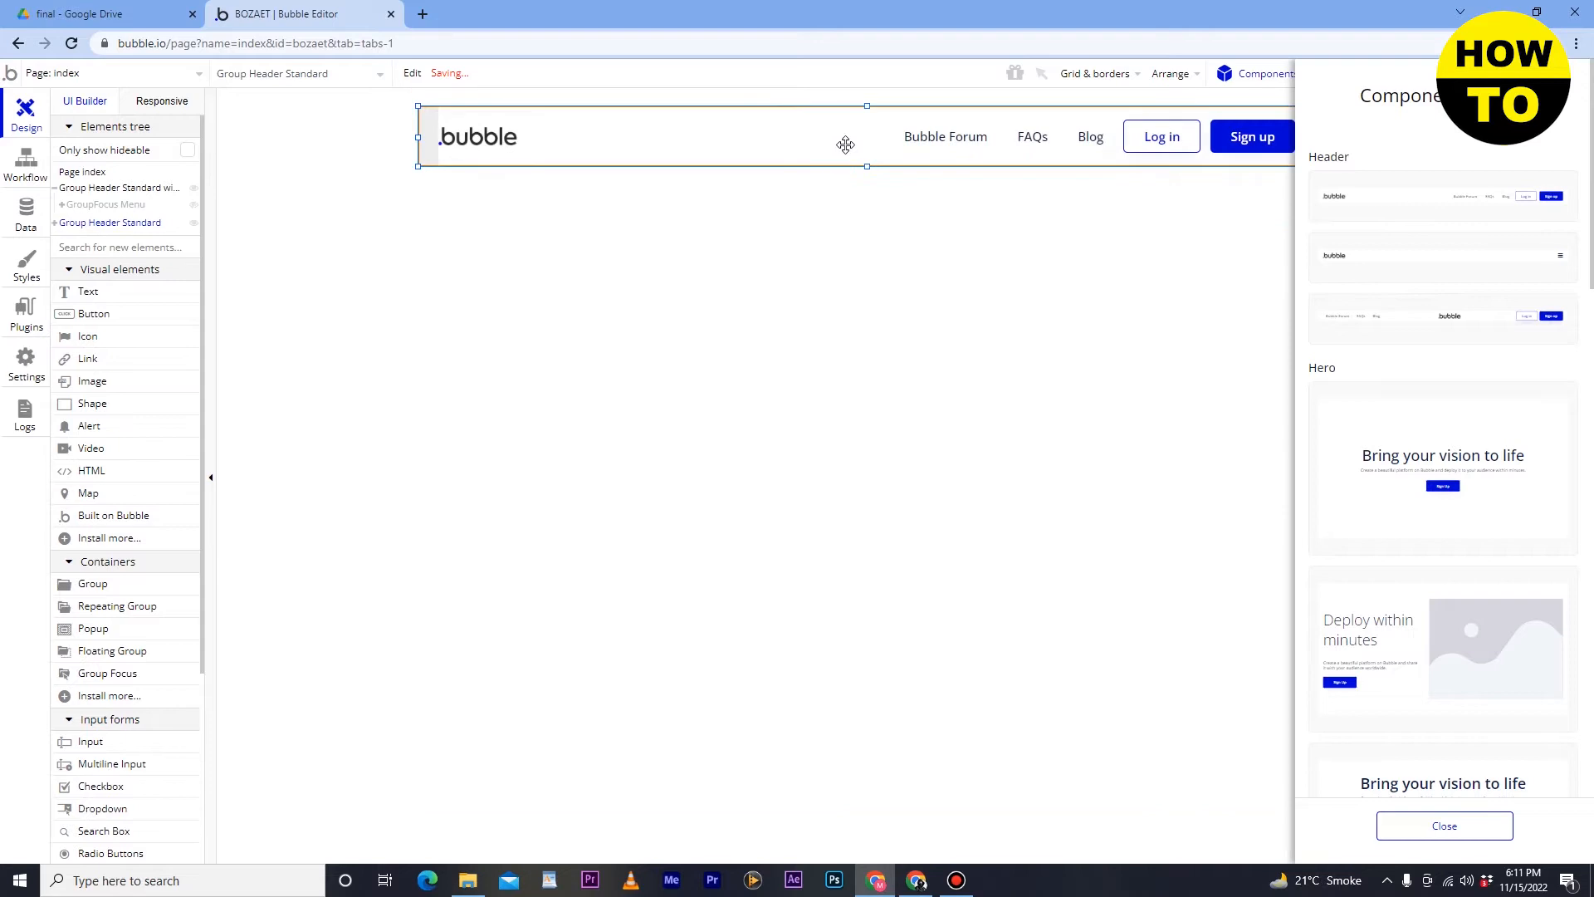
# Step: Dismiss the saving issue notice and inspect the header's logo, the hero components and the Bubble Forum button
pyautogui.click(457, 137)
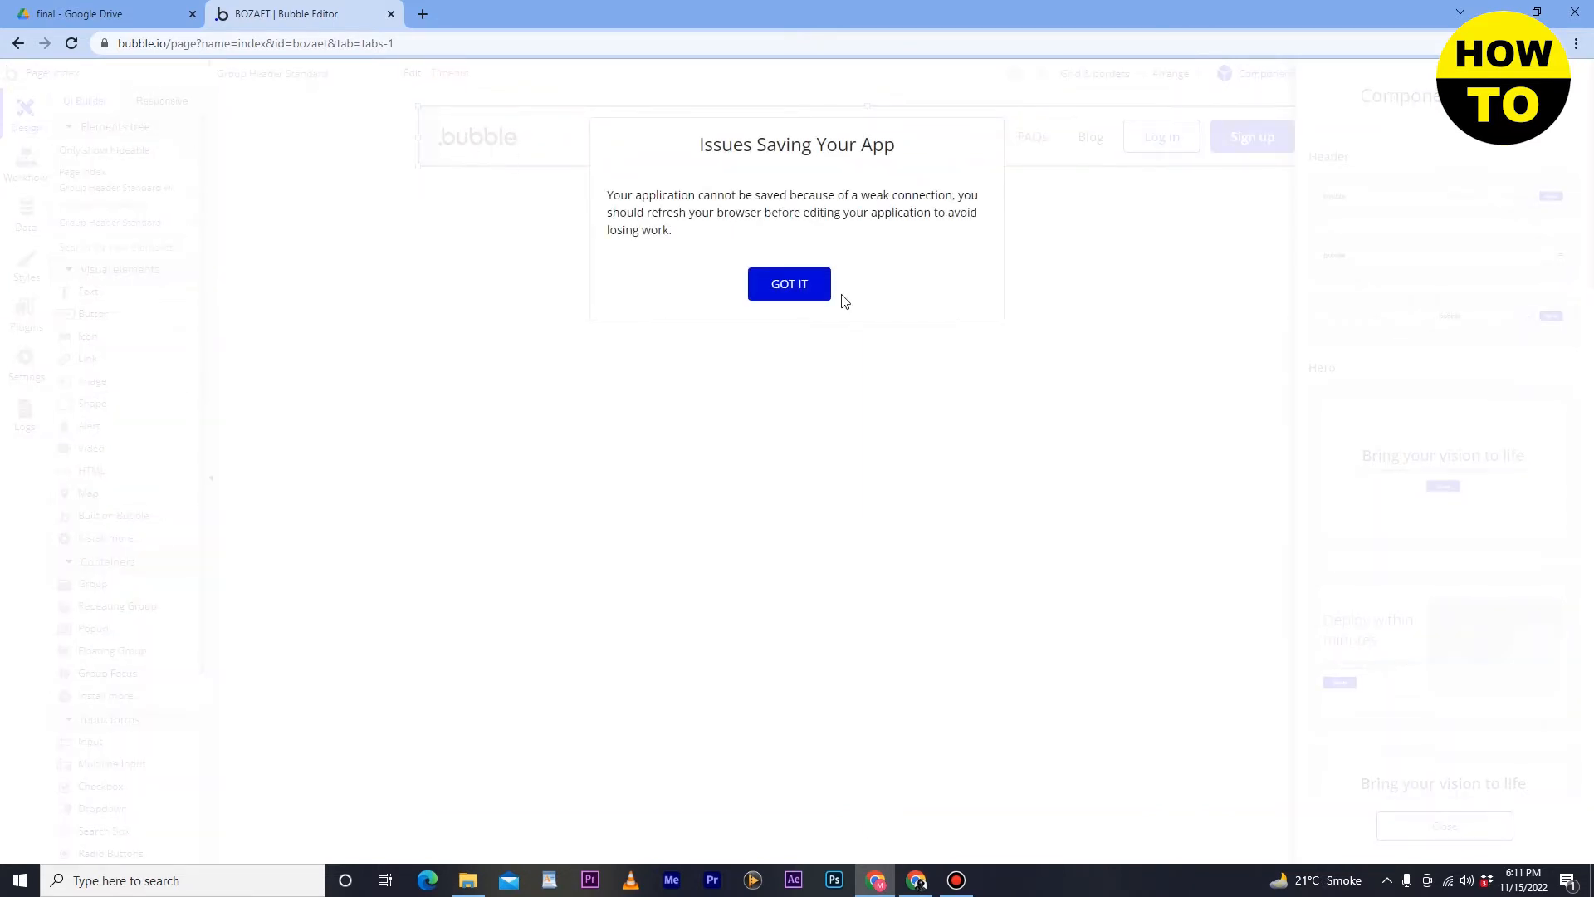
pyautogui.click(793, 283)
pyautogui.click(473, 135)
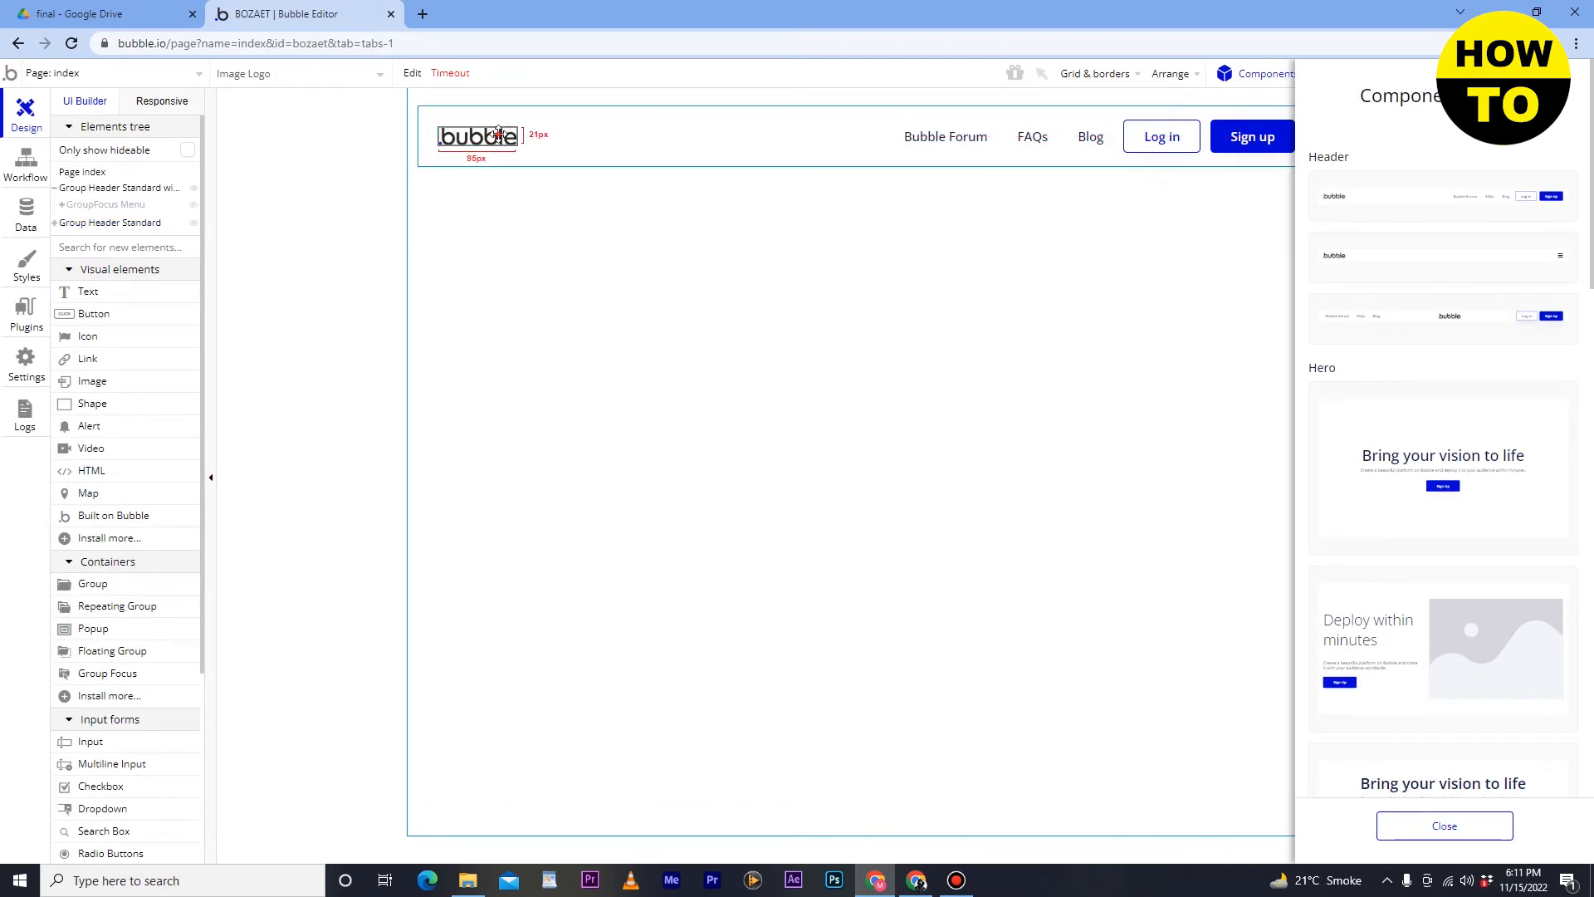
pyautogui.click(499, 140)
pyautogui.click(498, 137)
pyautogui.scroll(-3, 1369, 213)
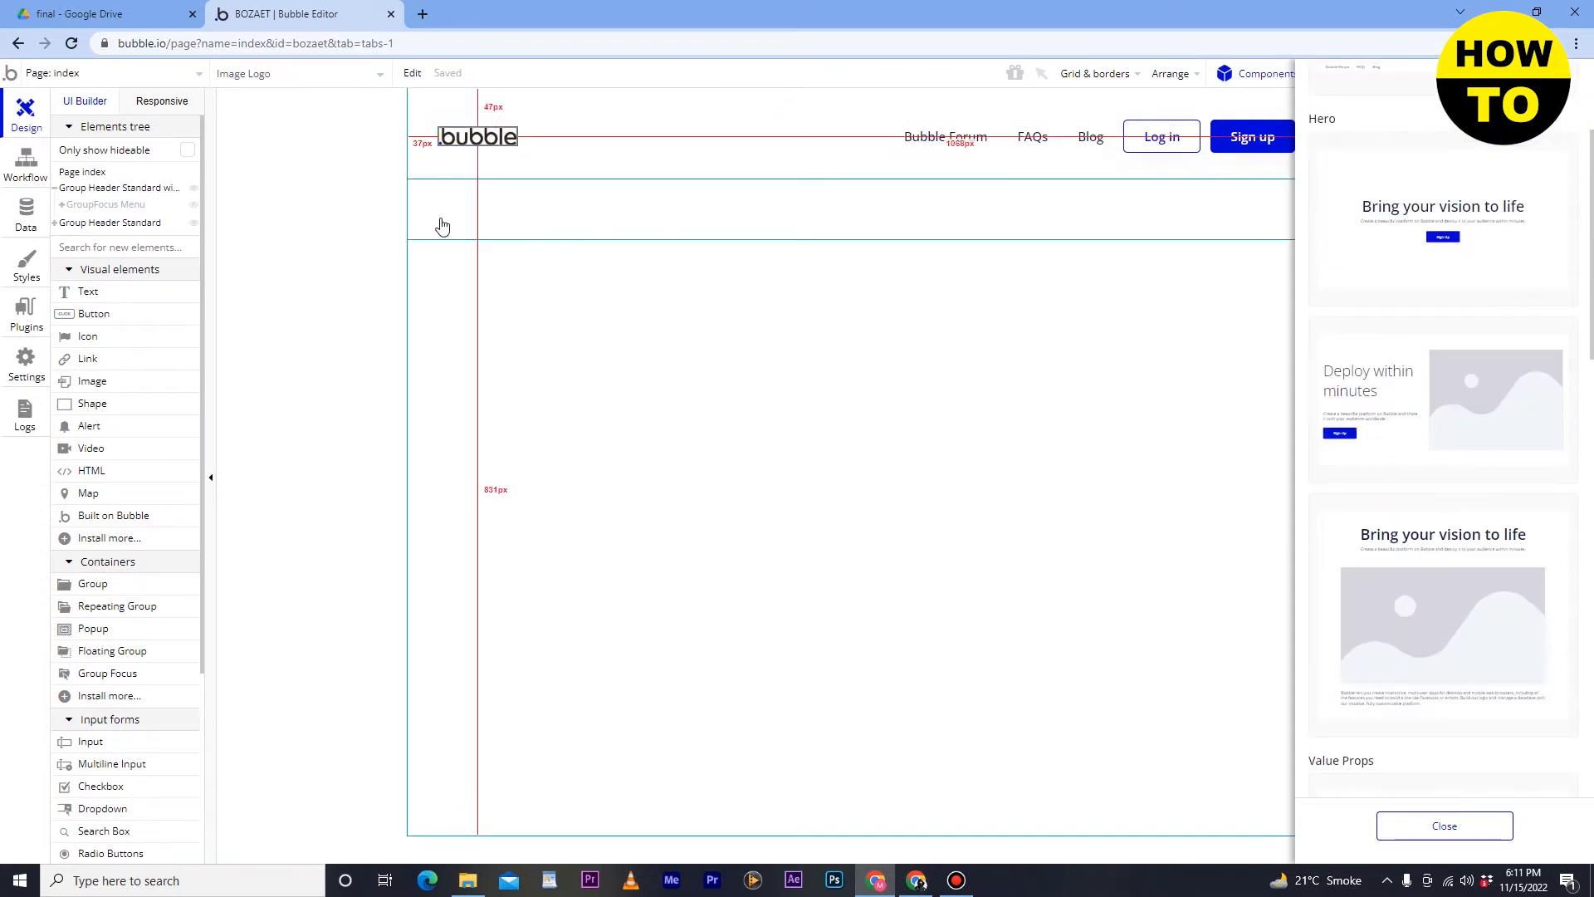
pyautogui.click(947, 143)
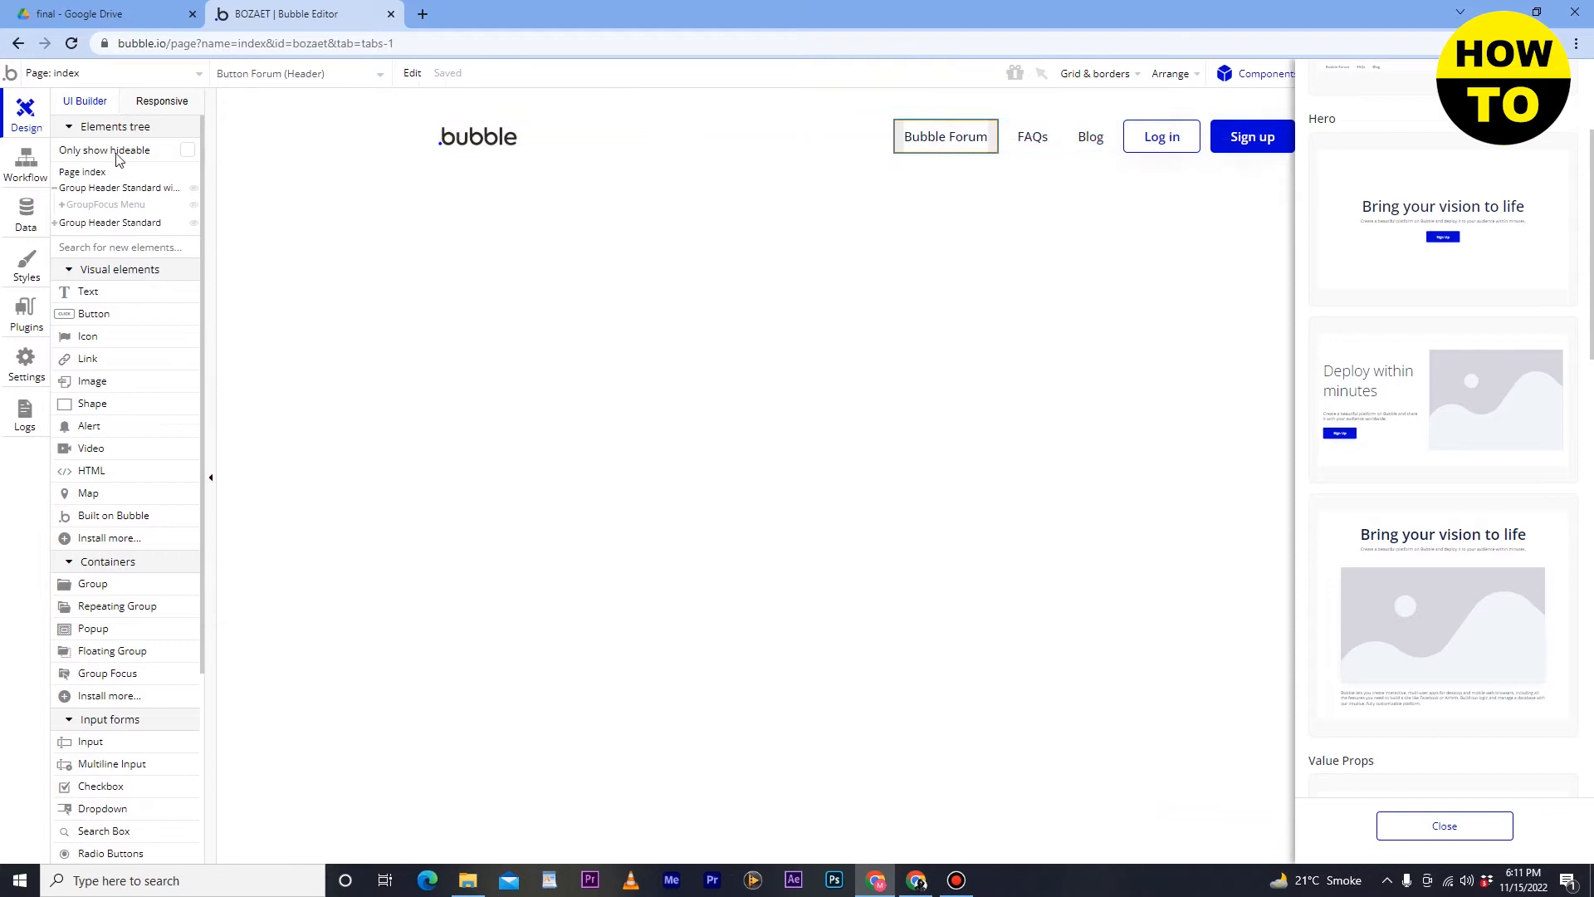
# Step: Align the inner header group with the page's left edge and draw a text element about 229 by 151 px below the logo
pyautogui.click(619, 141)
pyautogui.moveTo(621, 151); pyautogui.dragTo(543, 124)
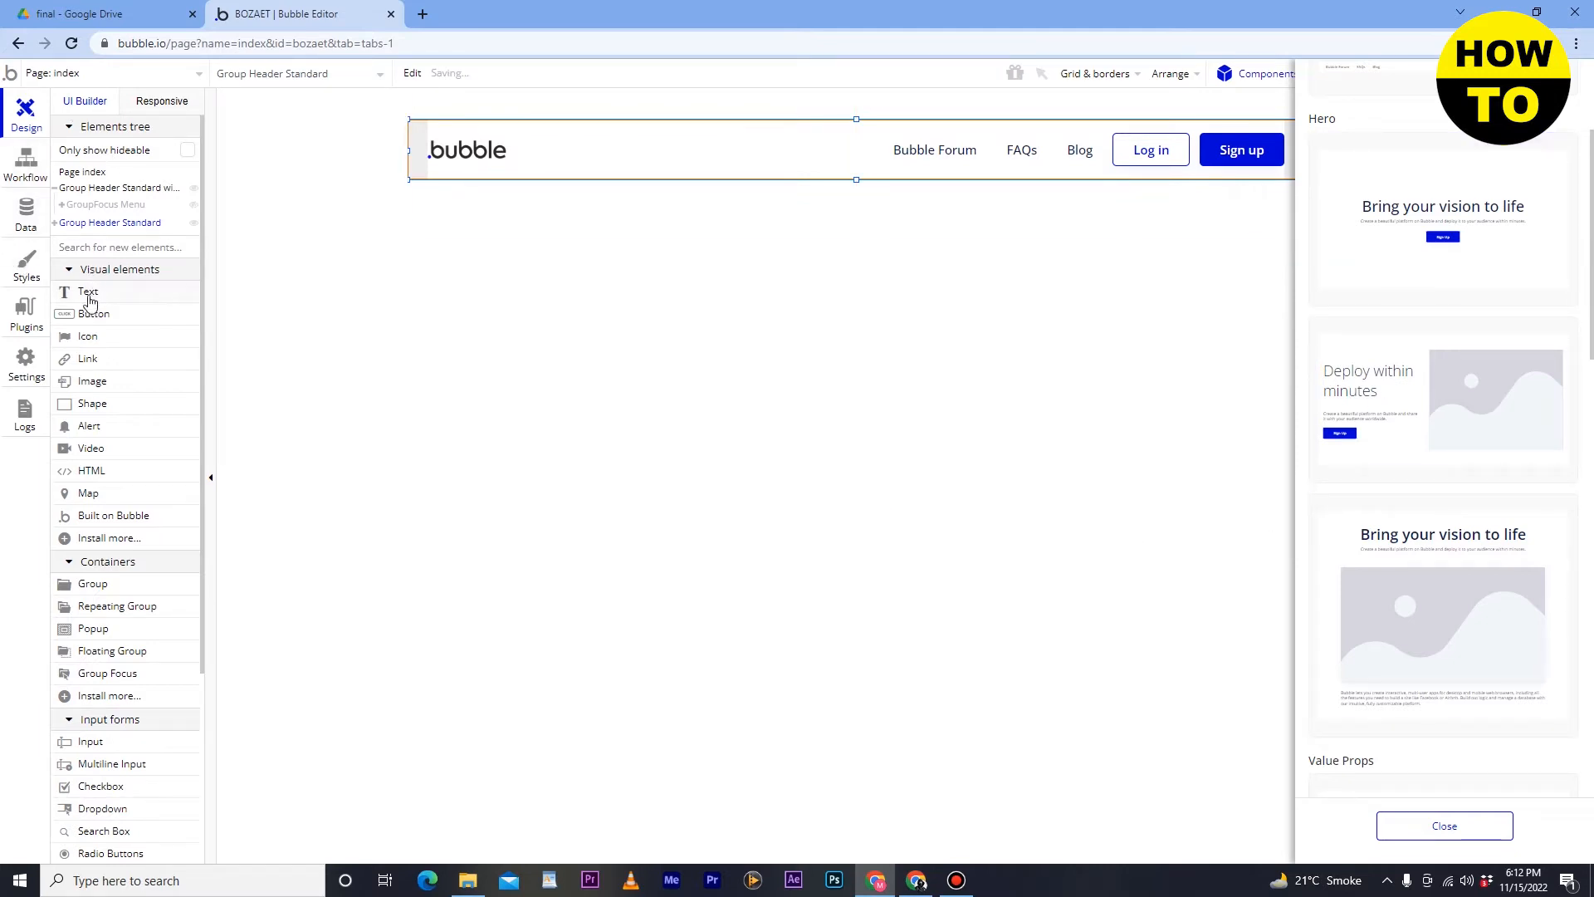
pyautogui.click(88, 294)
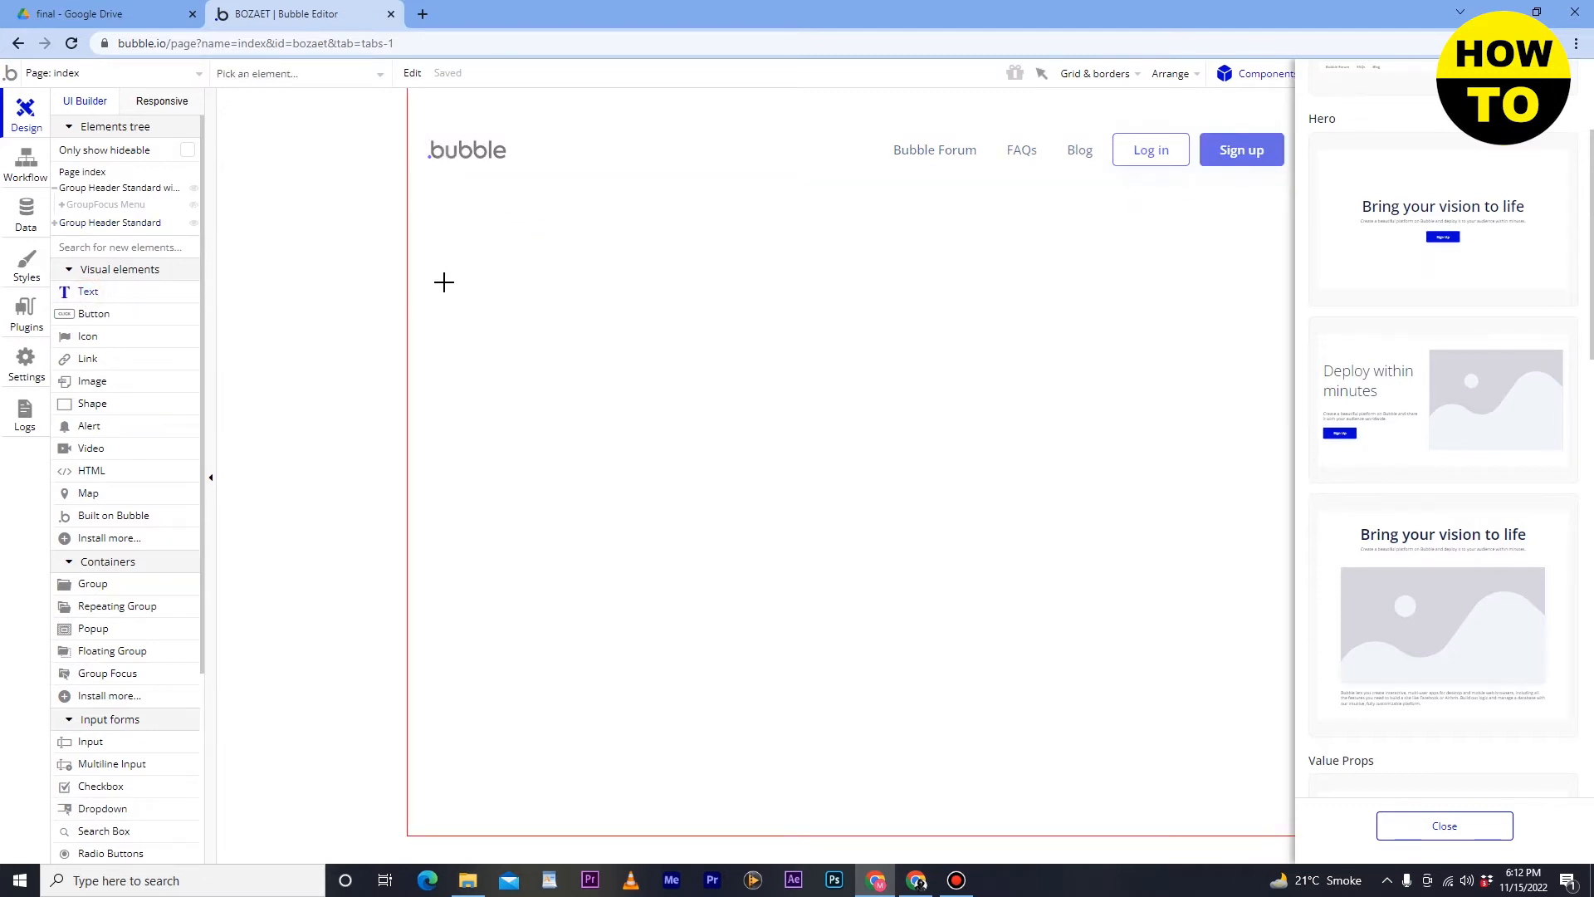
pyautogui.moveTo(448, 230); pyautogui.dragTo(639, 356)
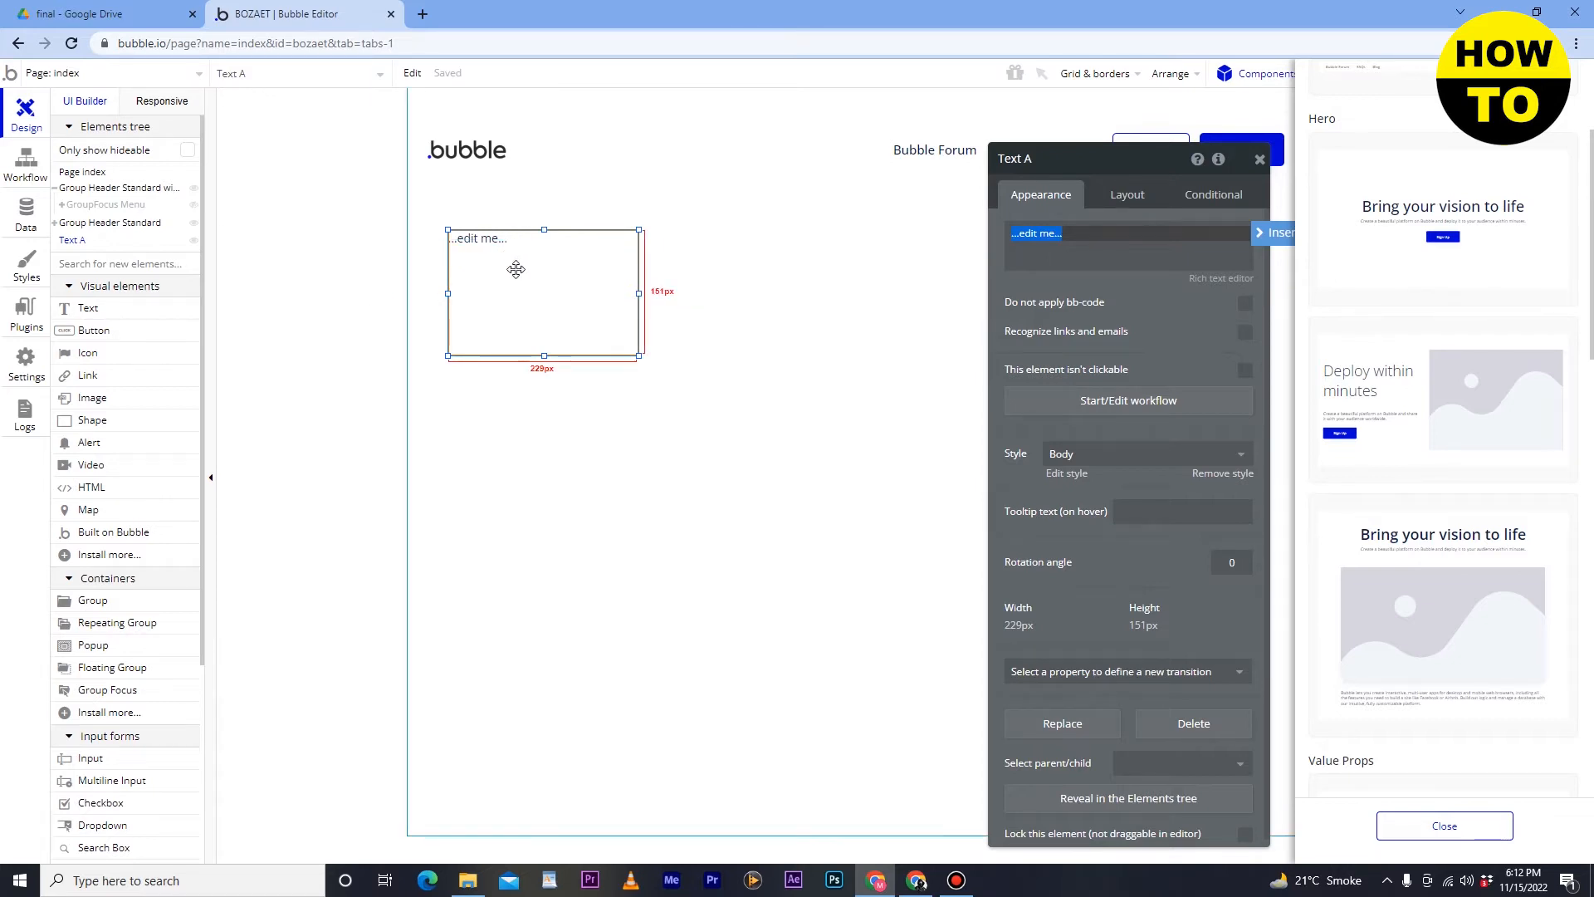
# Step: Open the properties of the header's logo image
pyautogui.click(466, 150)
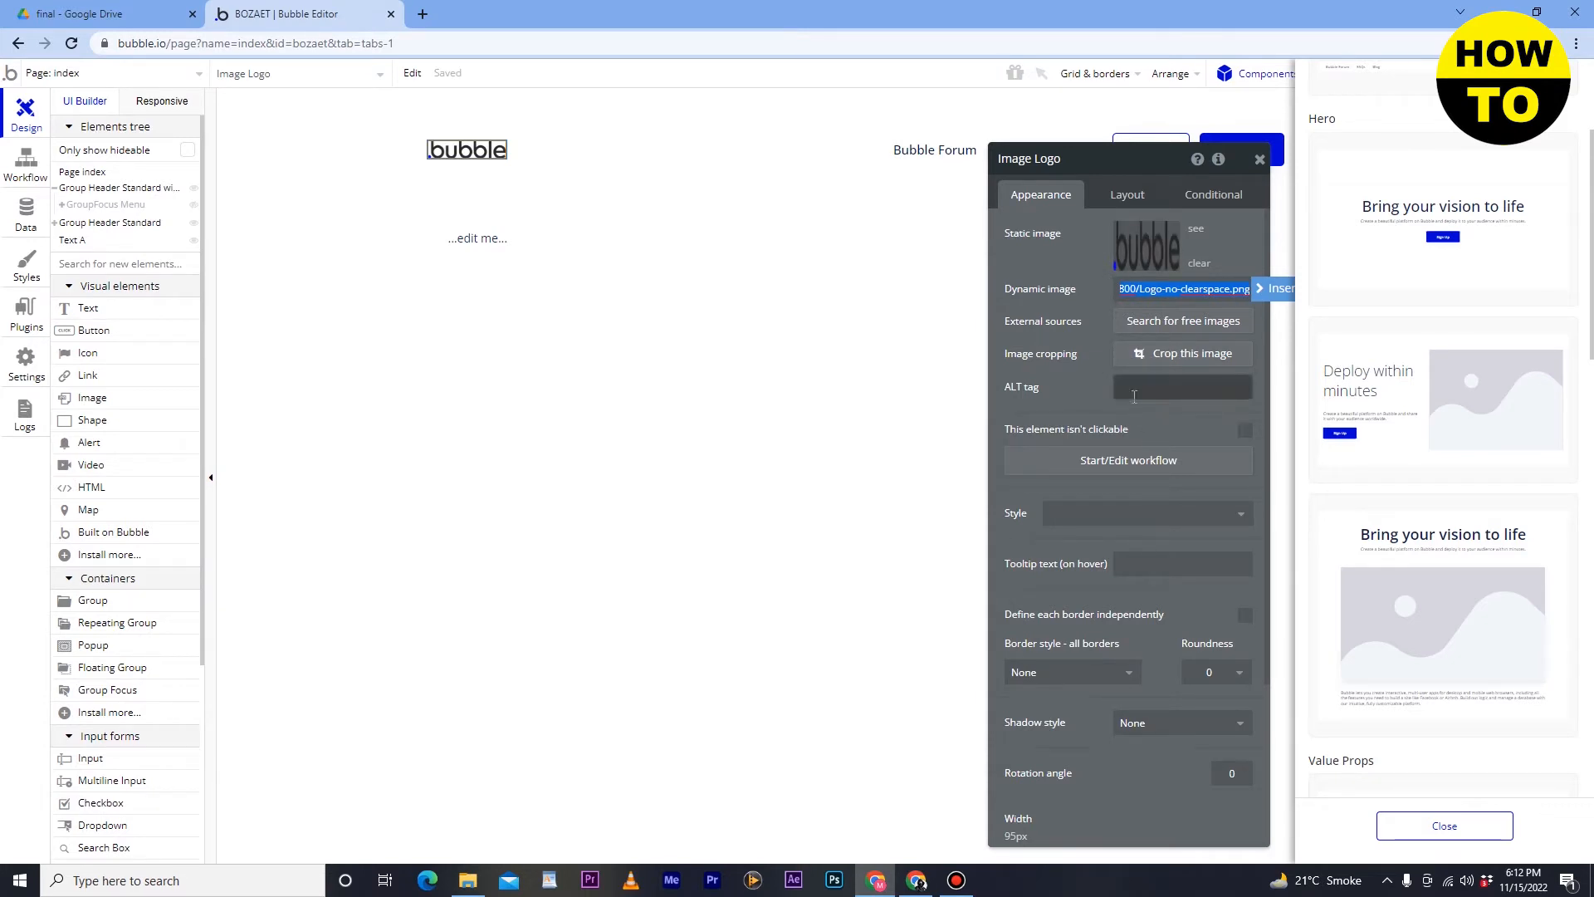
pyautogui.click(1066, 510)
pyautogui.click(1083, 630)
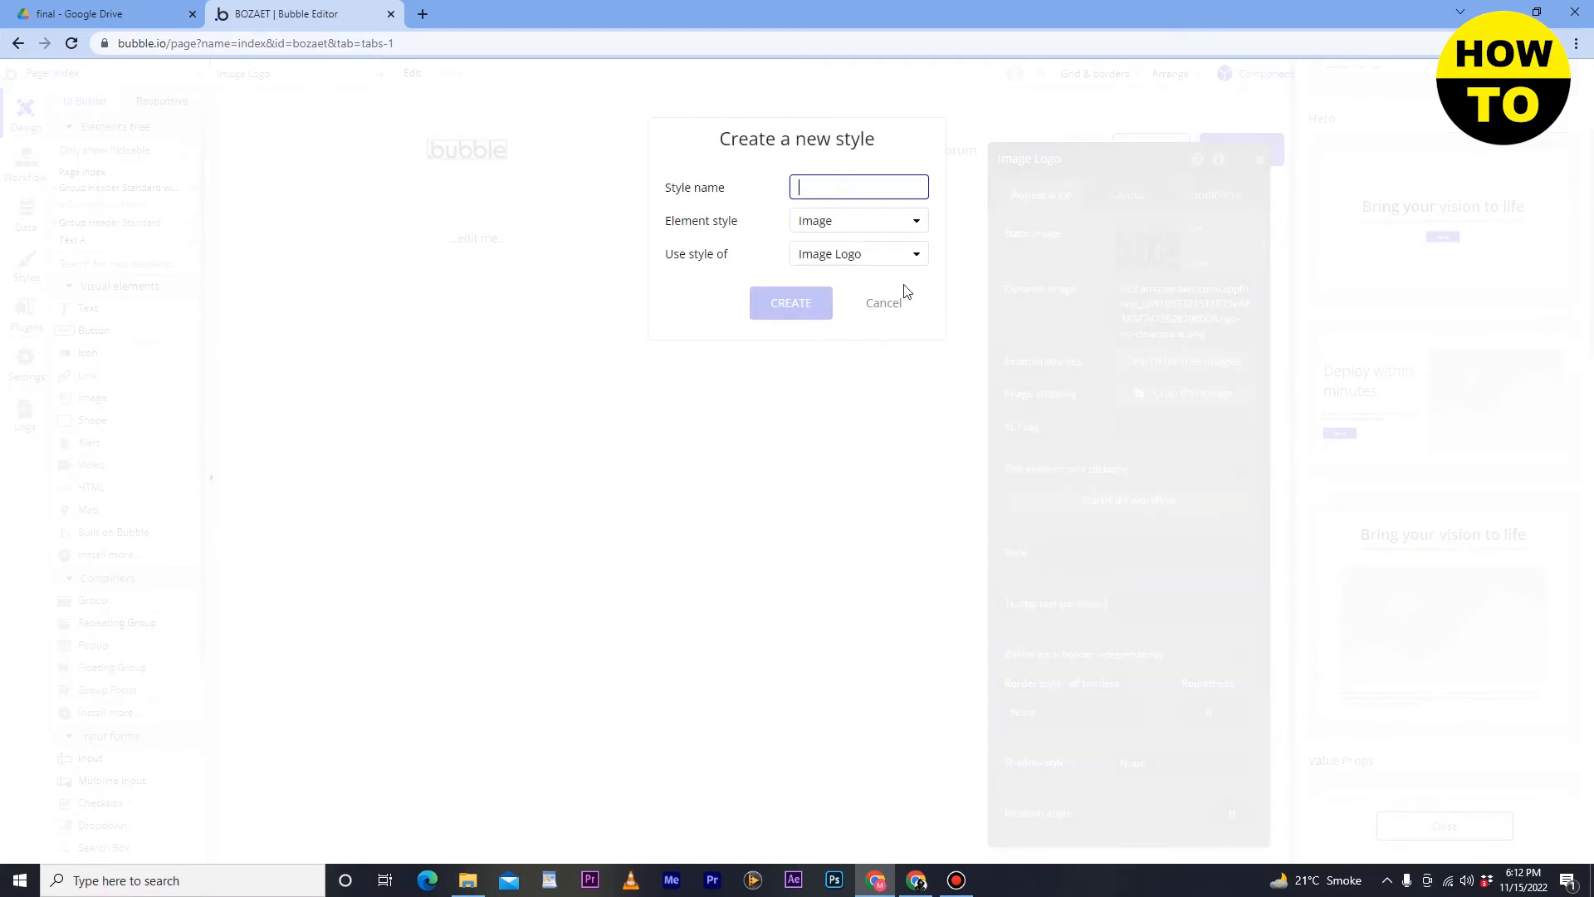
pyautogui.click(895, 307)
# Step: Set the logo's border style to Dotted on all borders, open its border color, and dismiss the bug alert
pyautogui.scroll(-2, 1058, 598)
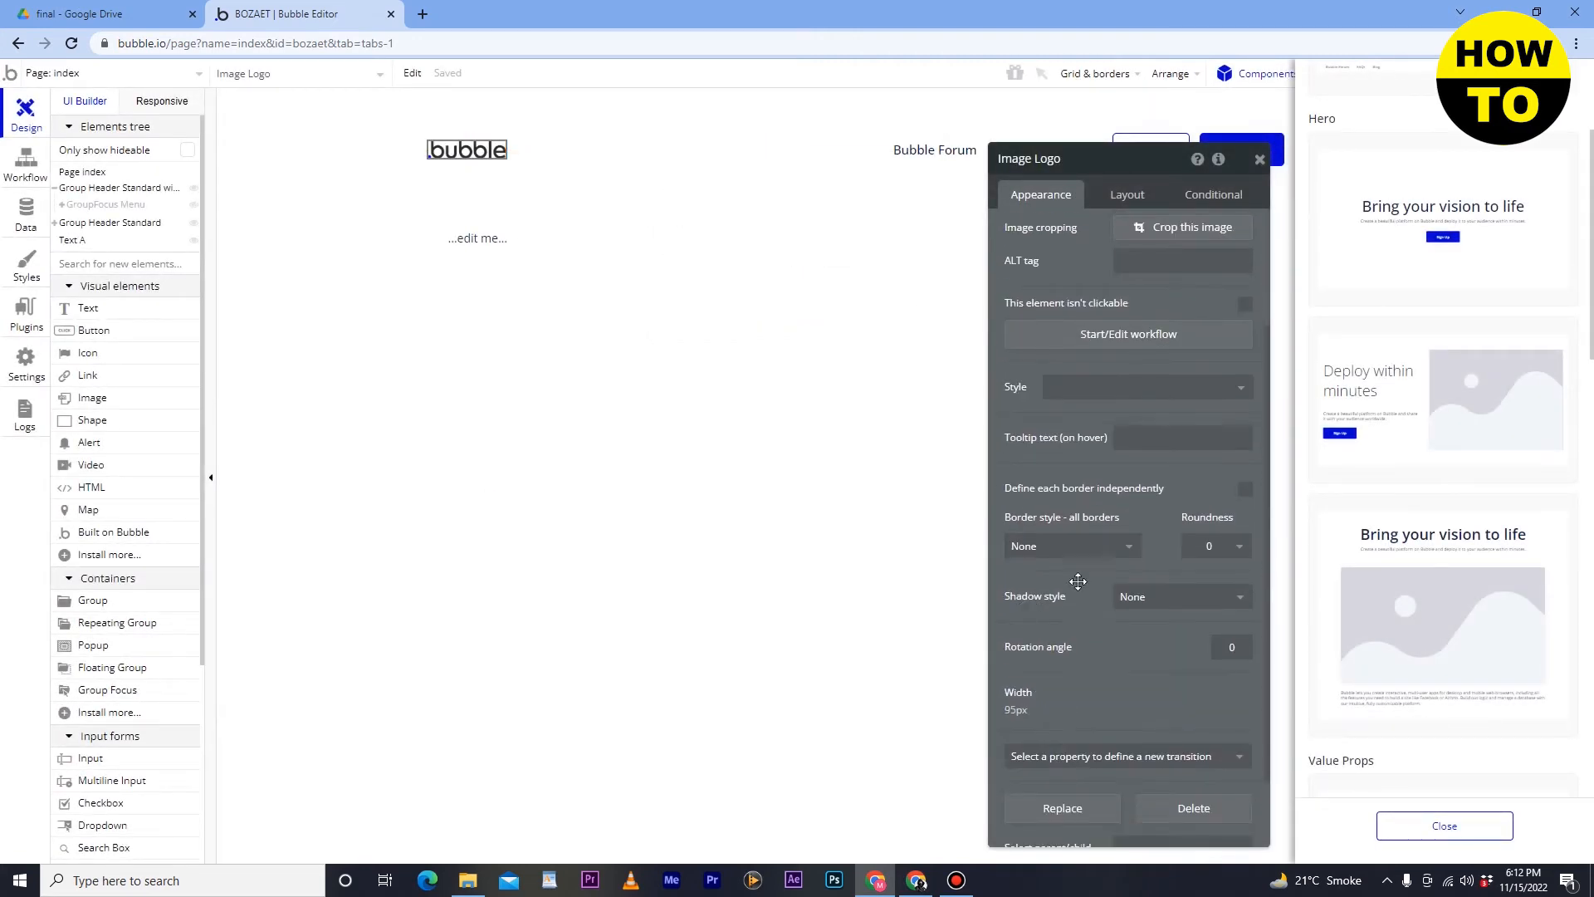
pyautogui.click(1098, 548)
pyautogui.click(1097, 548)
pyautogui.click(1098, 548)
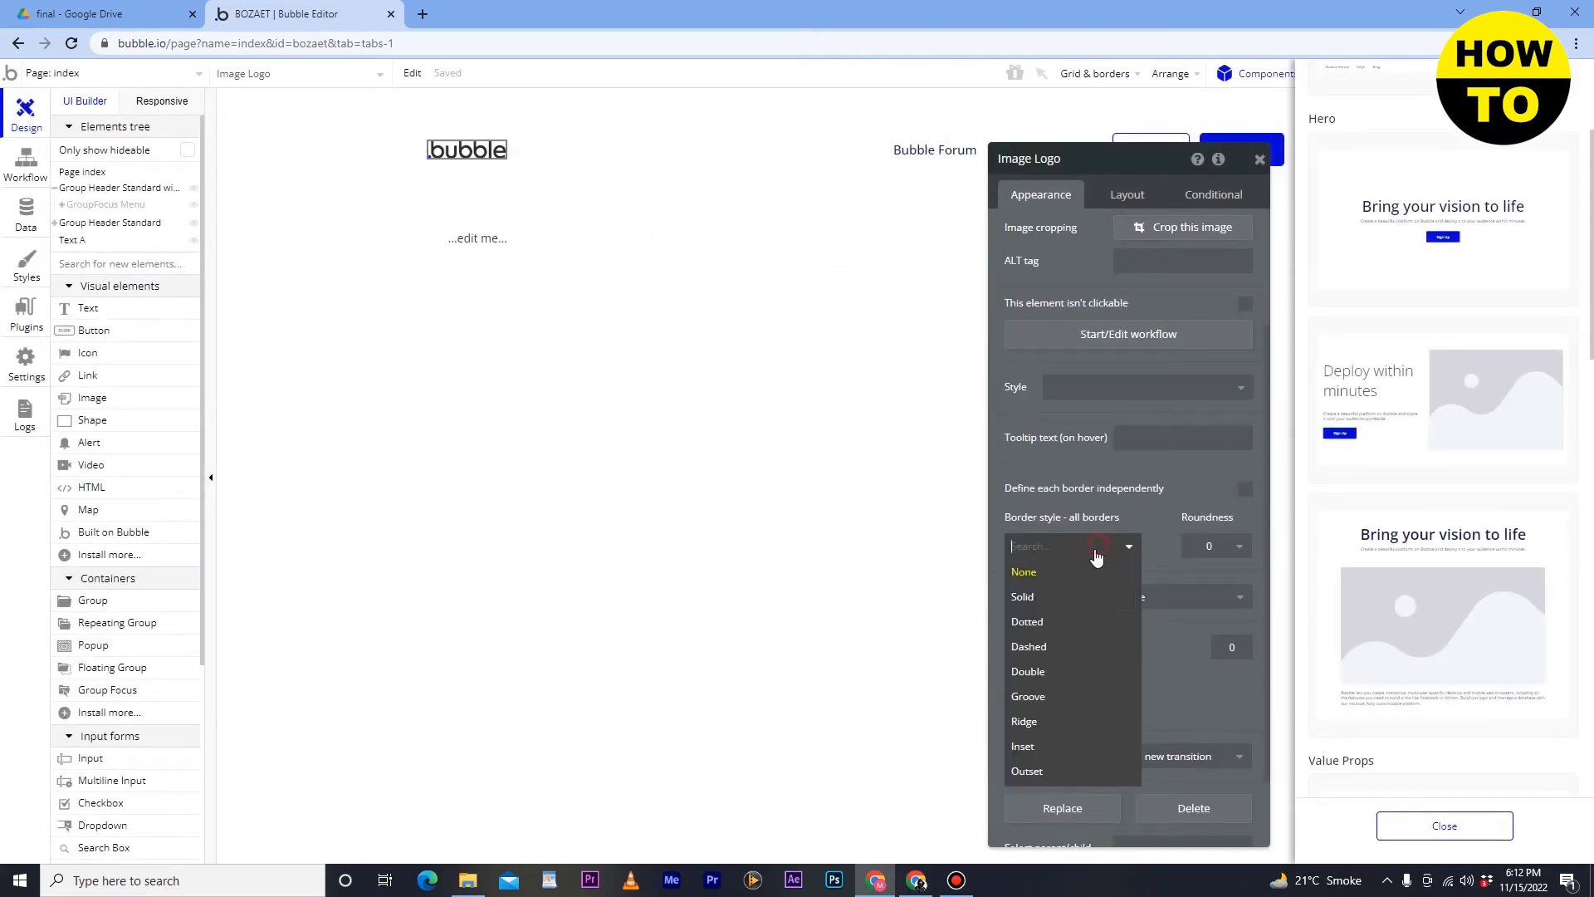
pyautogui.click(1039, 621)
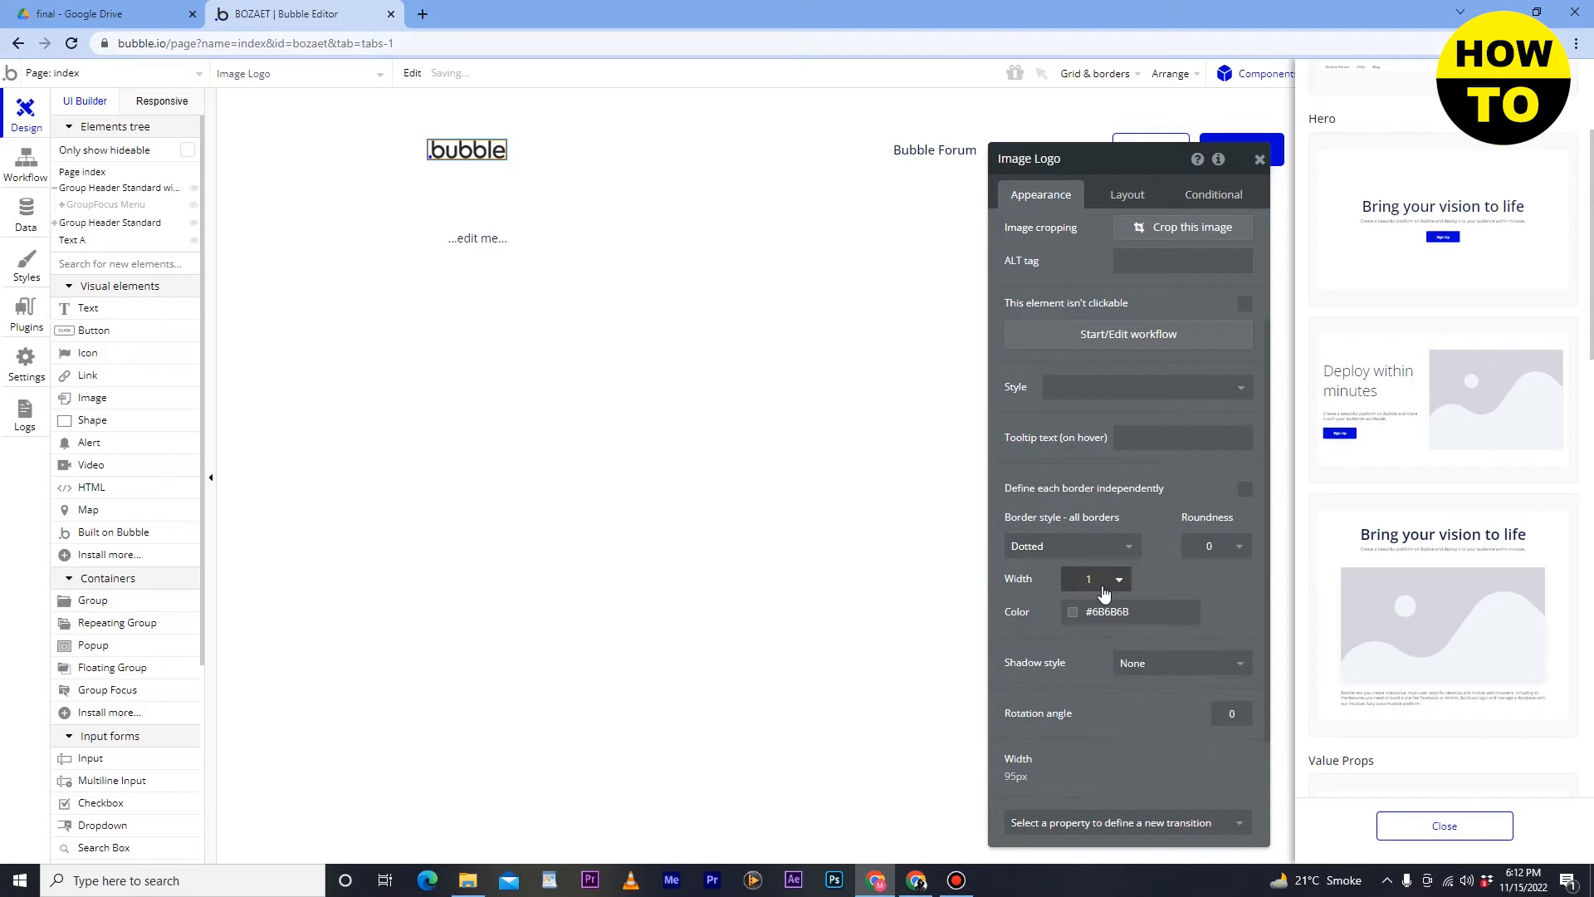
pyautogui.click(1104, 612)
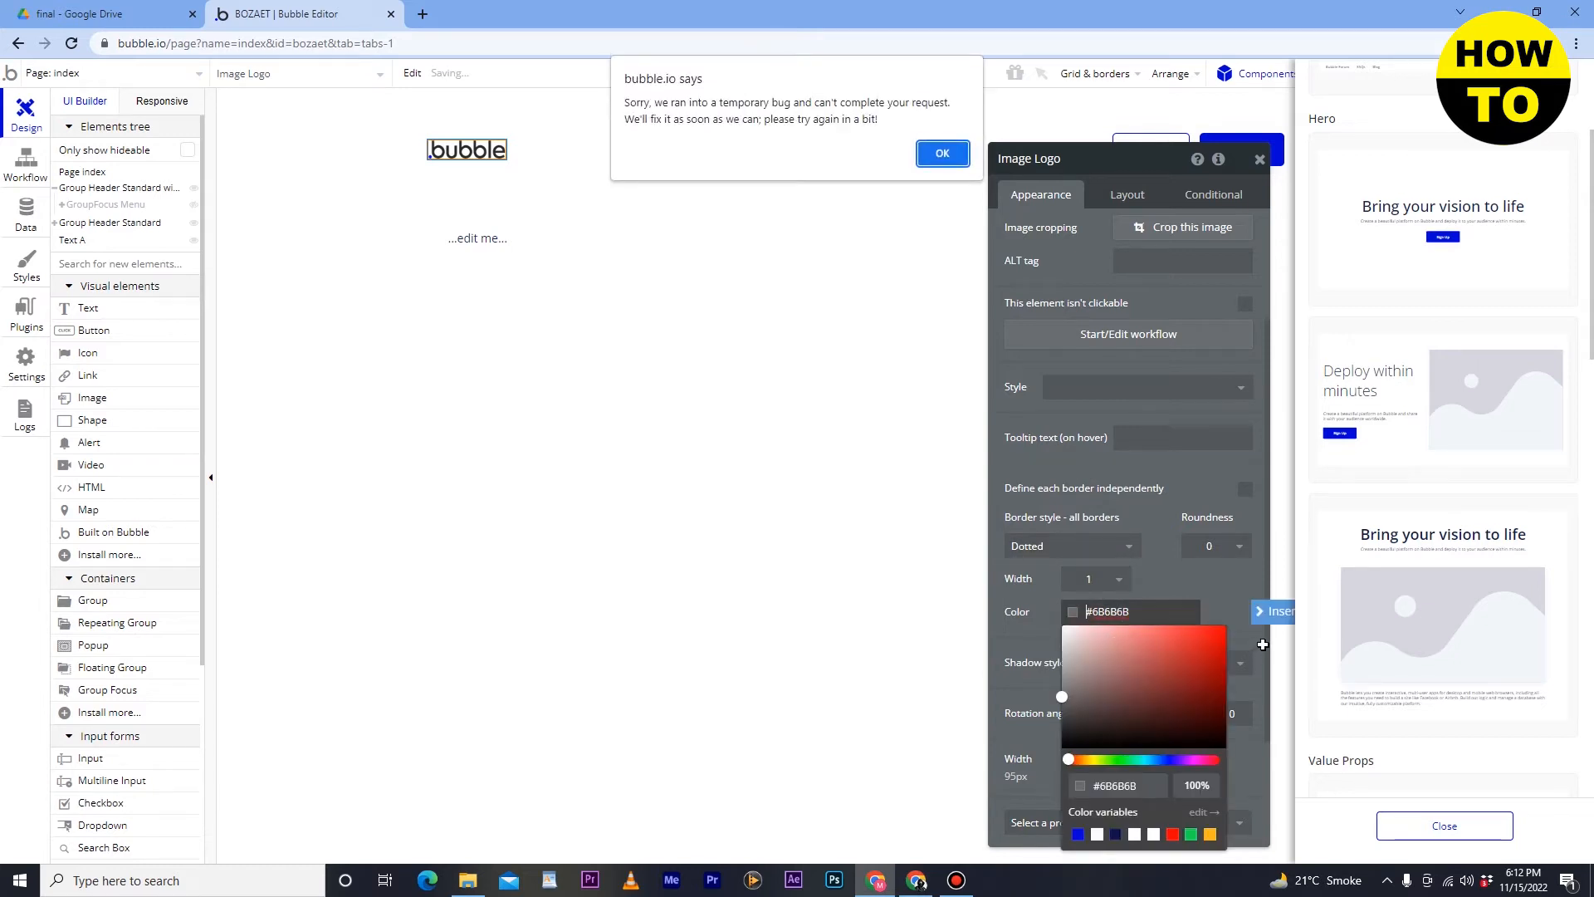
pyautogui.click(942, 152)
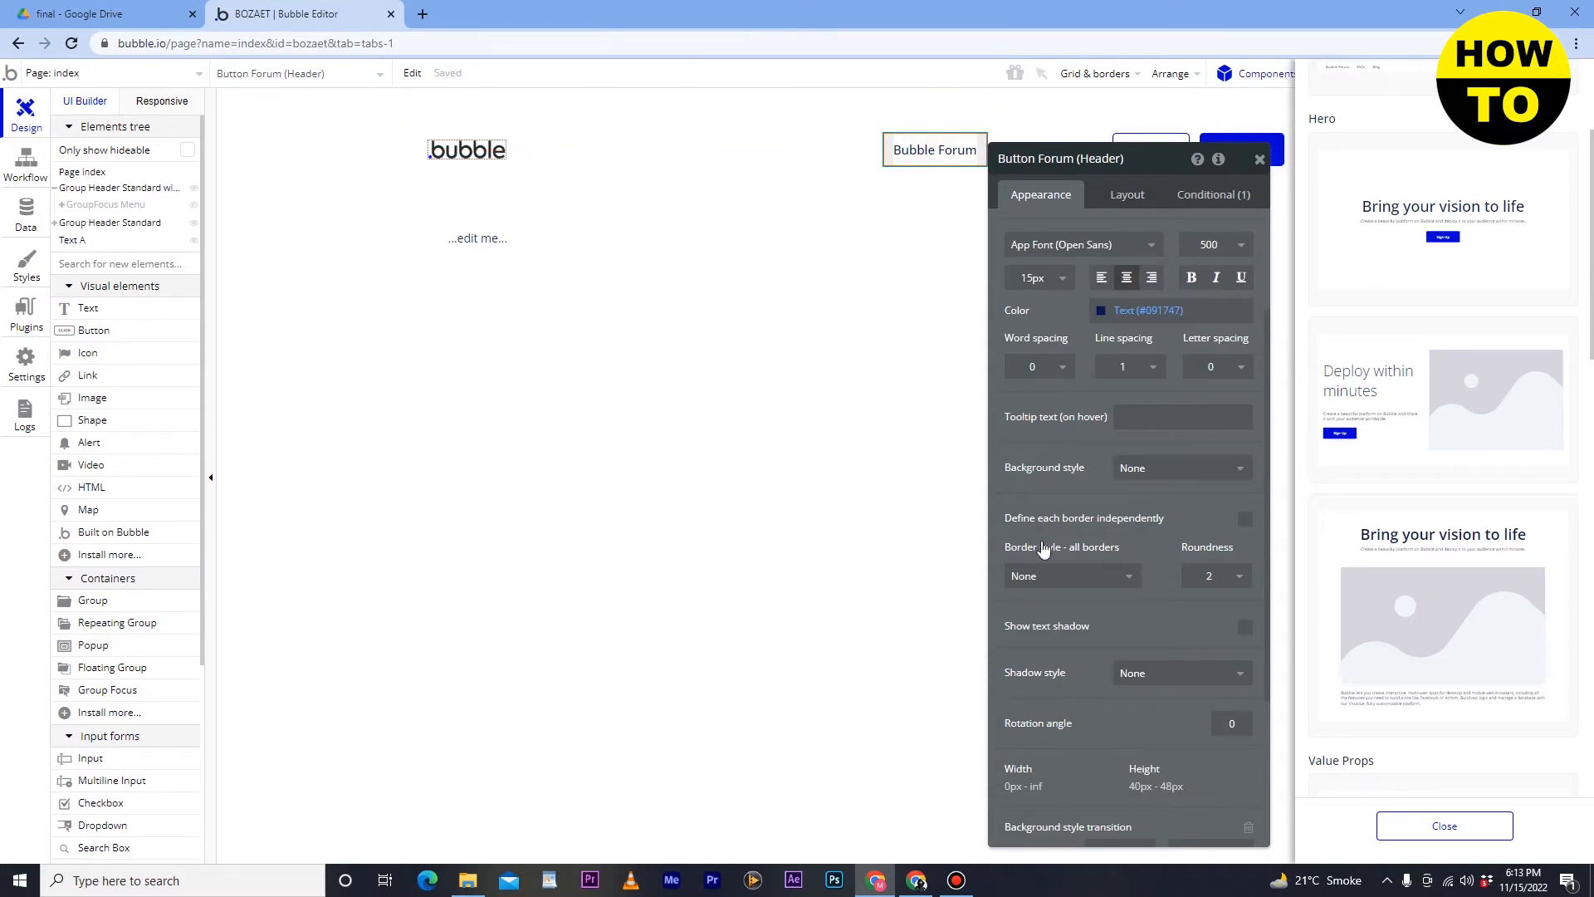
# Step: Review the Bubble Forum button's layout and conditional settings and define another condition for it
pyautogui.click(1124, 200)
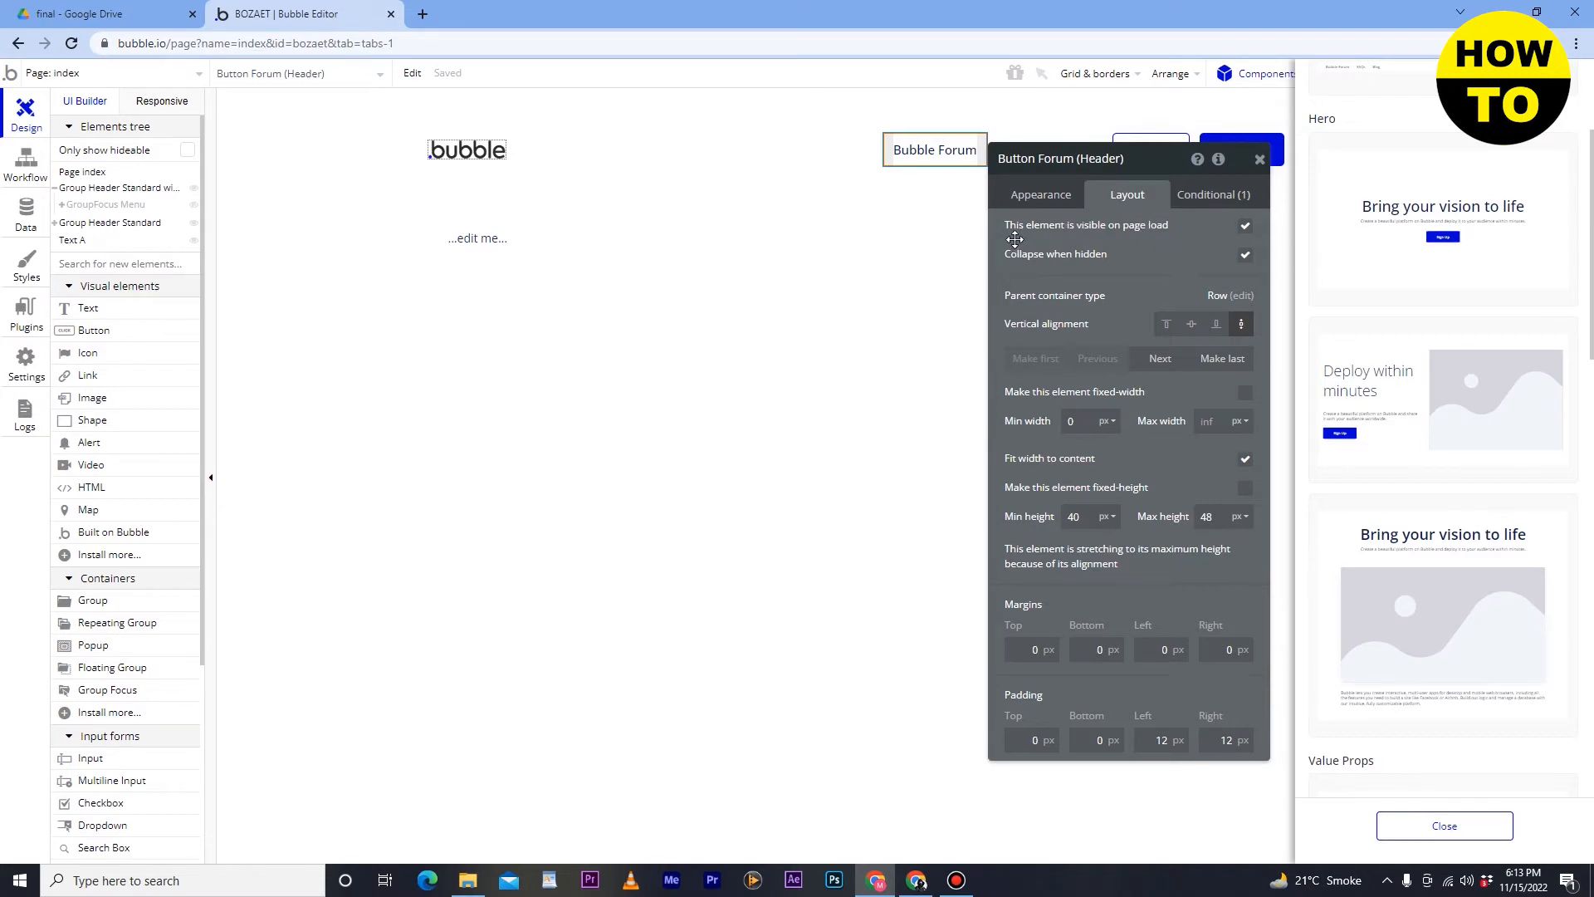
pyautogui.click(1246, 229)
pyautogui.click(1232, 196)
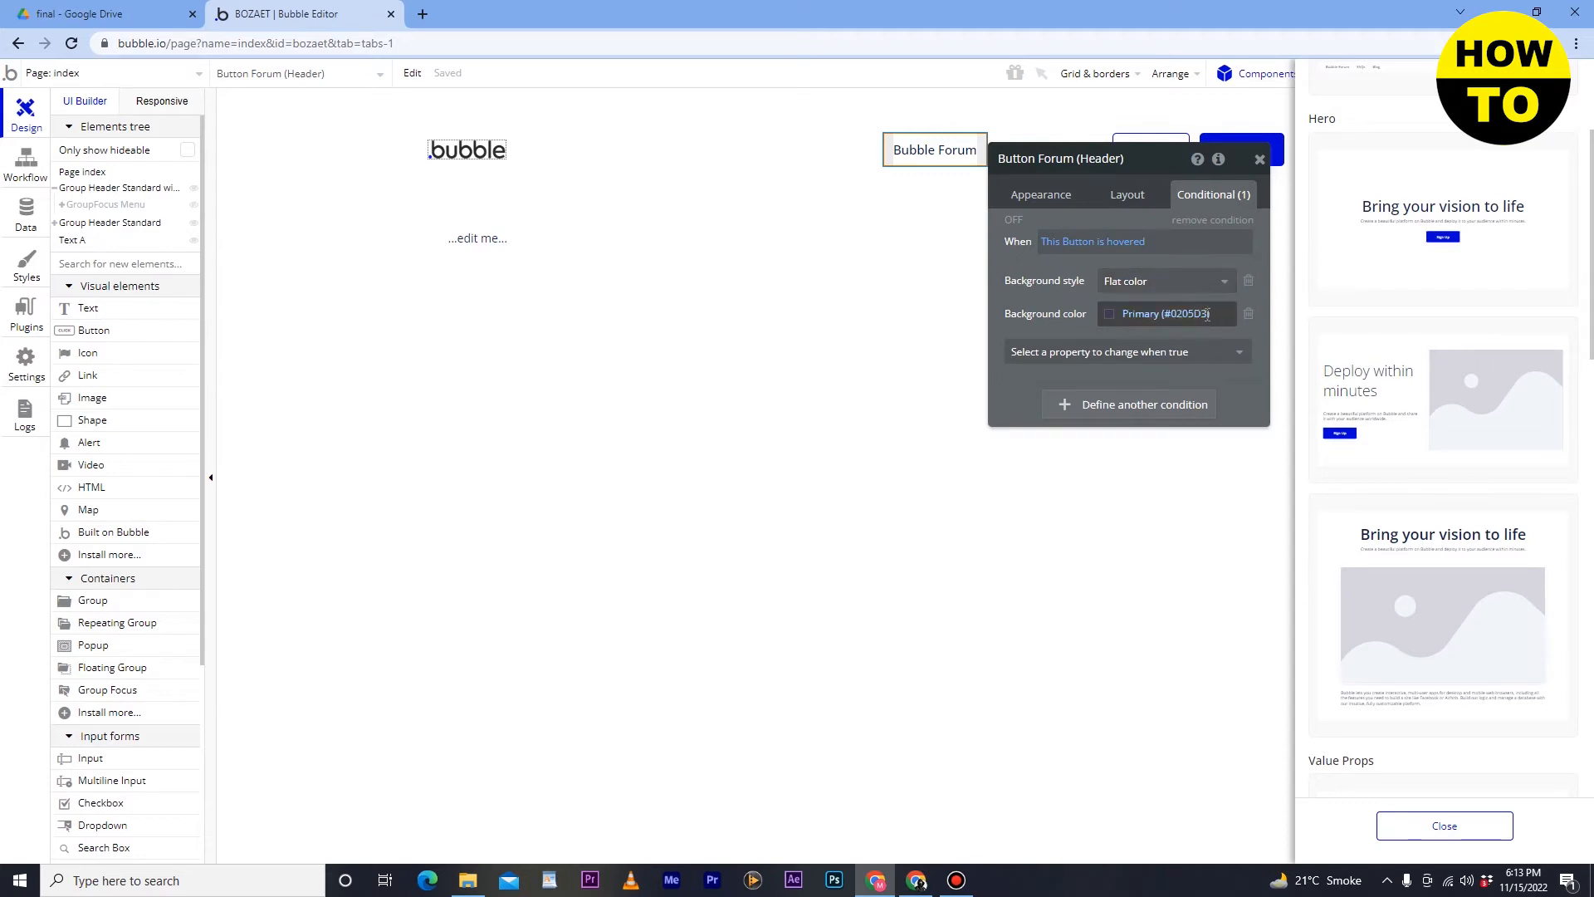
pyautogui.click(1155, 406)
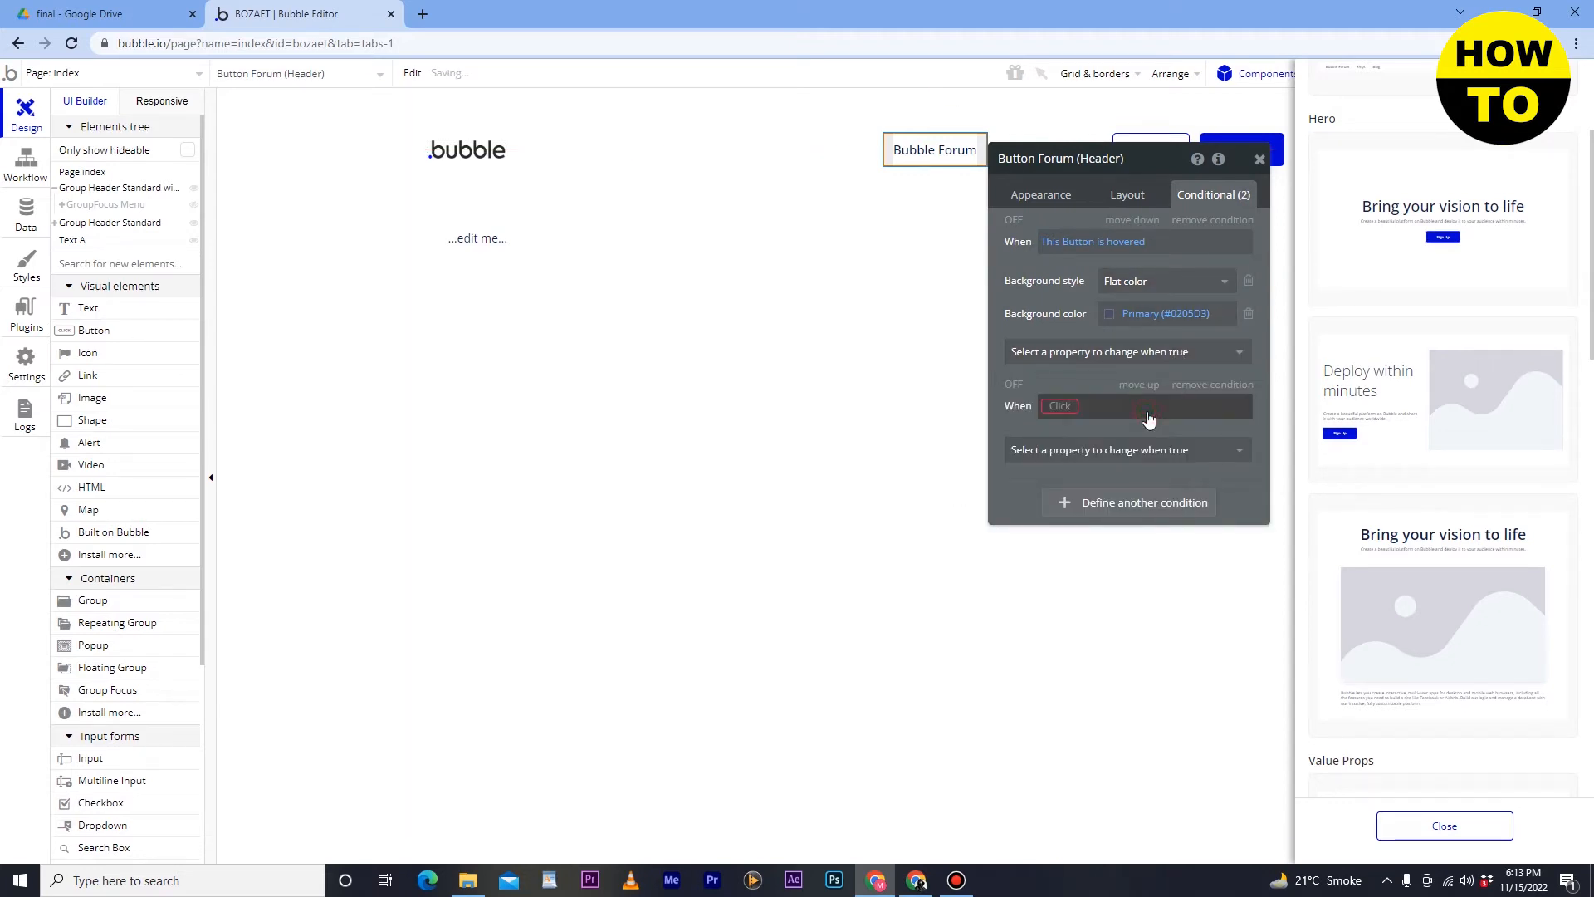
# Step: Leave the Bubble Forum button's condition settings and move the "...edit me..." text element up to just below the header logo
pyautogui.click(1259, 160)
pyautogui.click(482, 254)
pyautogui.doubleClick(483, 253)
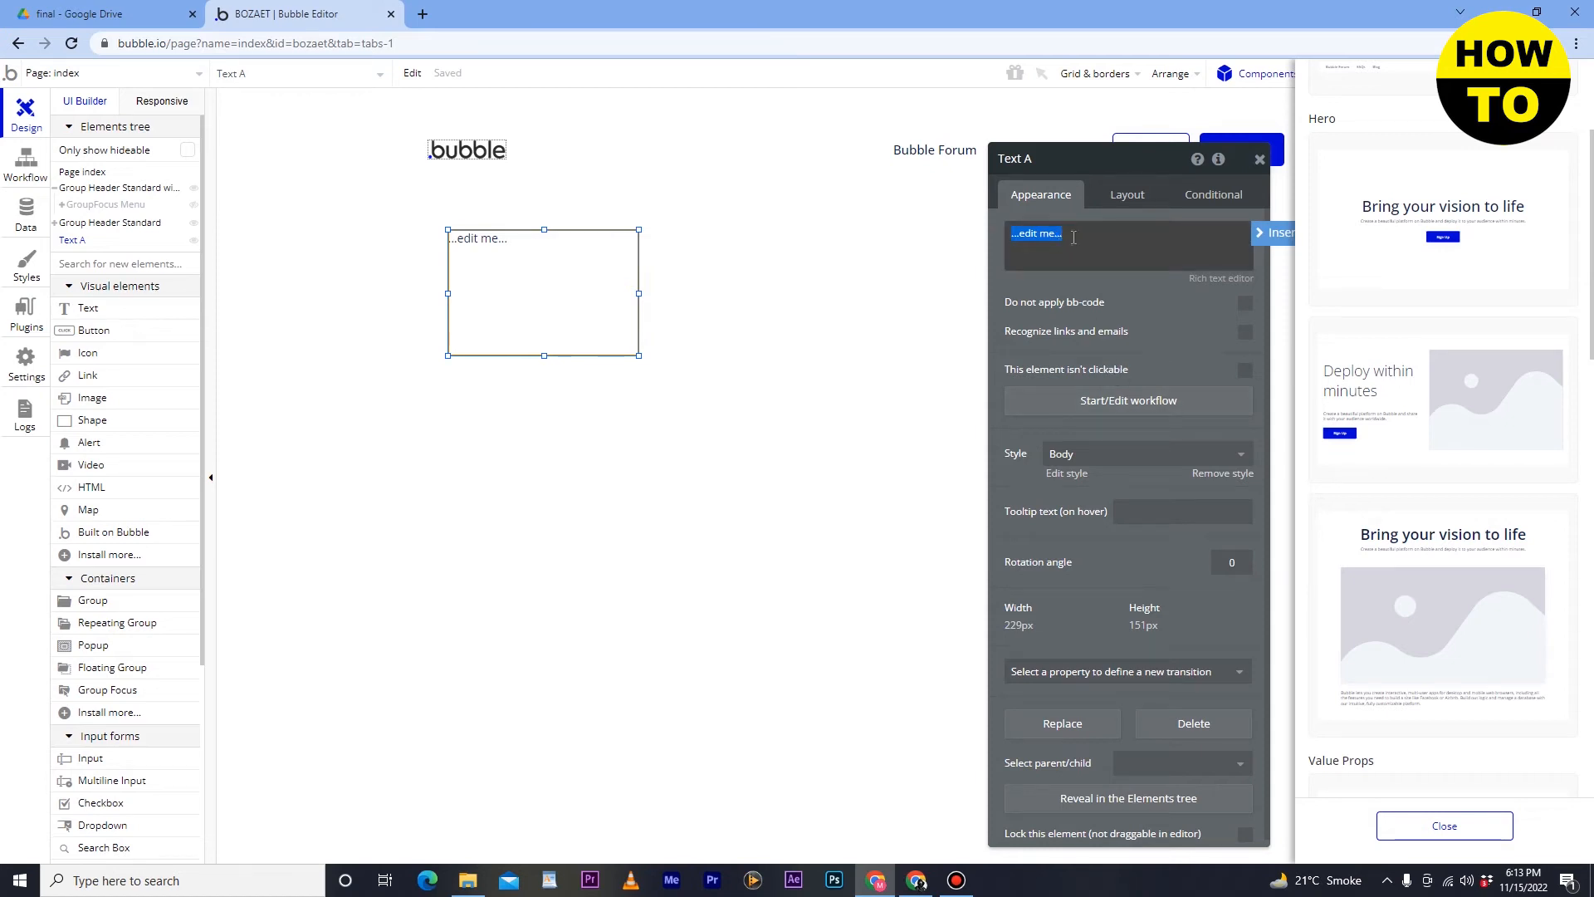
pyautogui.click(744, 283)
pyautogui.click(494, 259)
pyautogui.moveTo(491, 241); pyautogui.dragTo(501, 204)
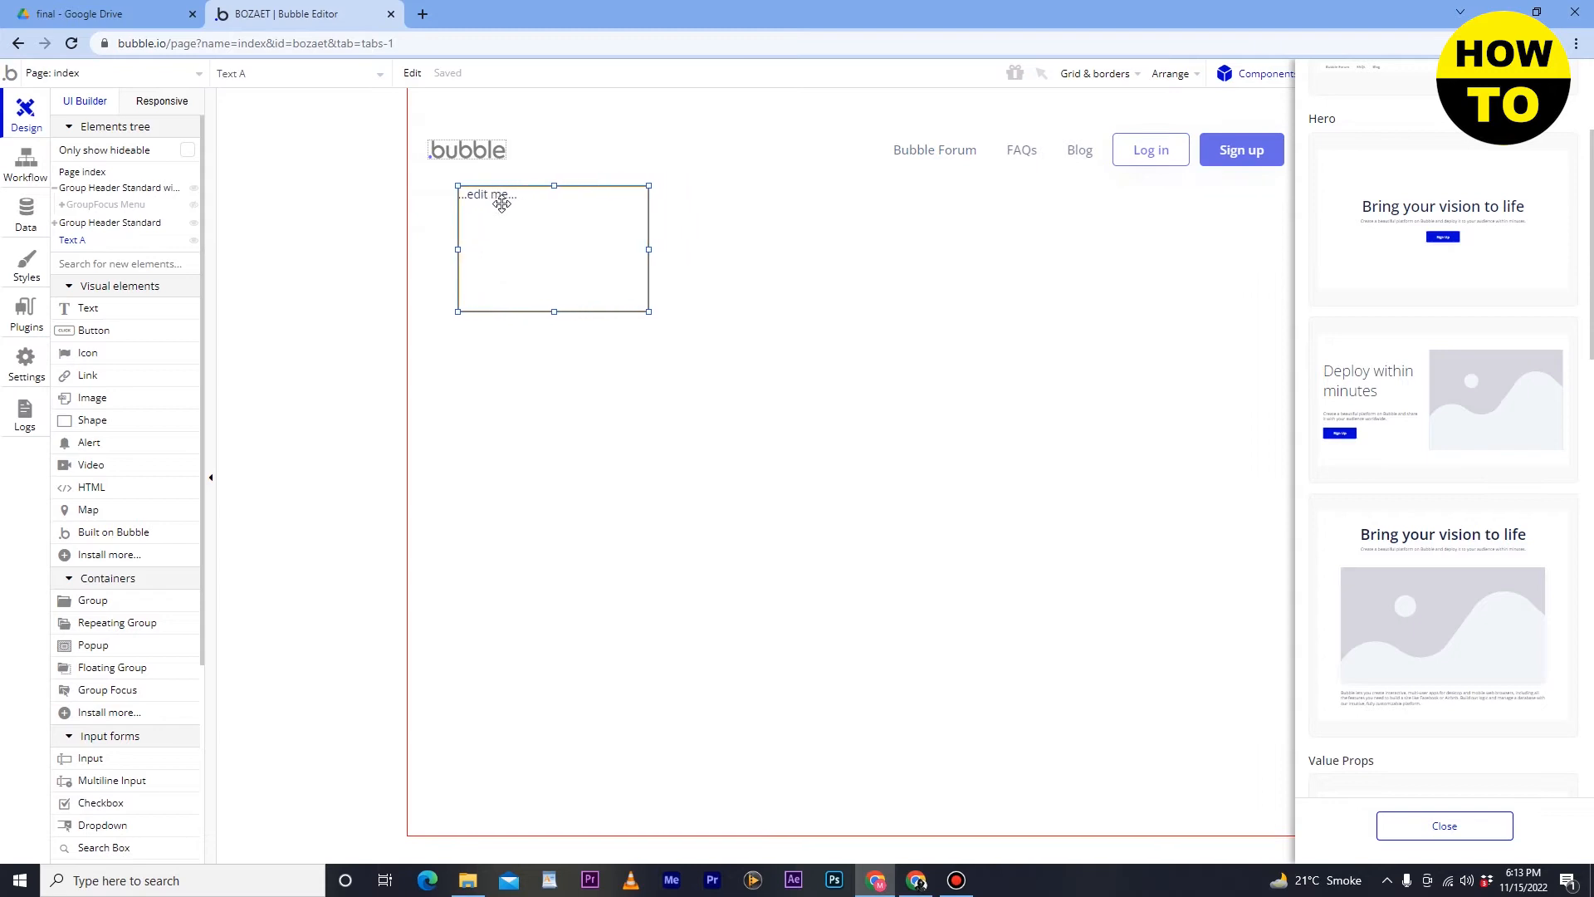
# Step: Add two buttons side by side below the header, labelled A and B
pyautogui.moveTo(83, 331); pyautogui.dragTo(815, 239)
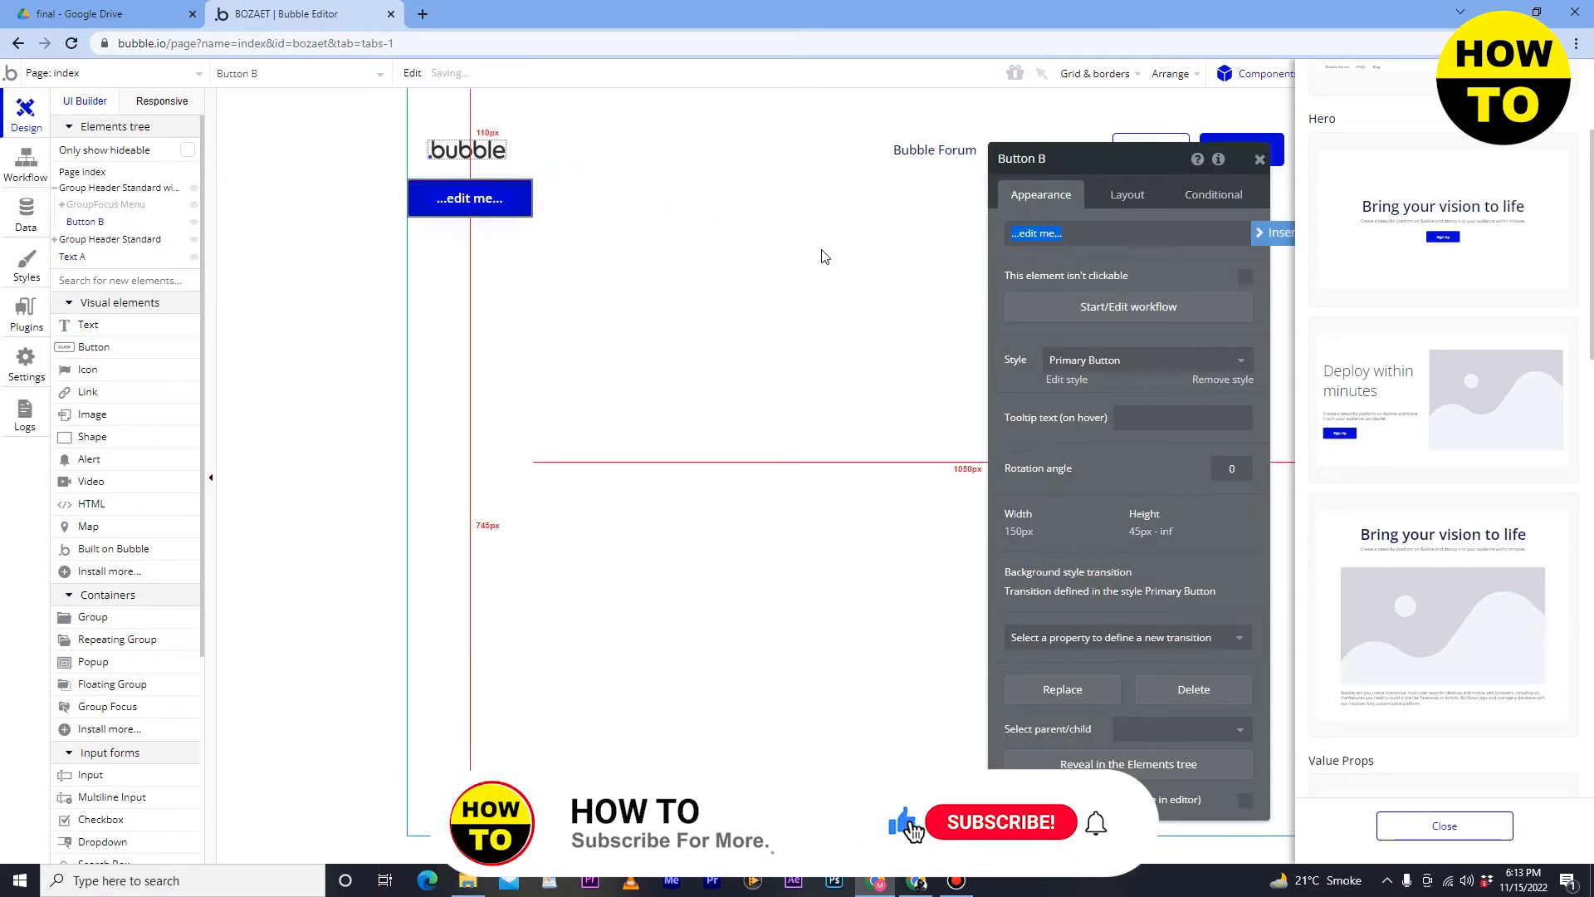
pyautogui.write('A')
pyautogui.click(843, 249)
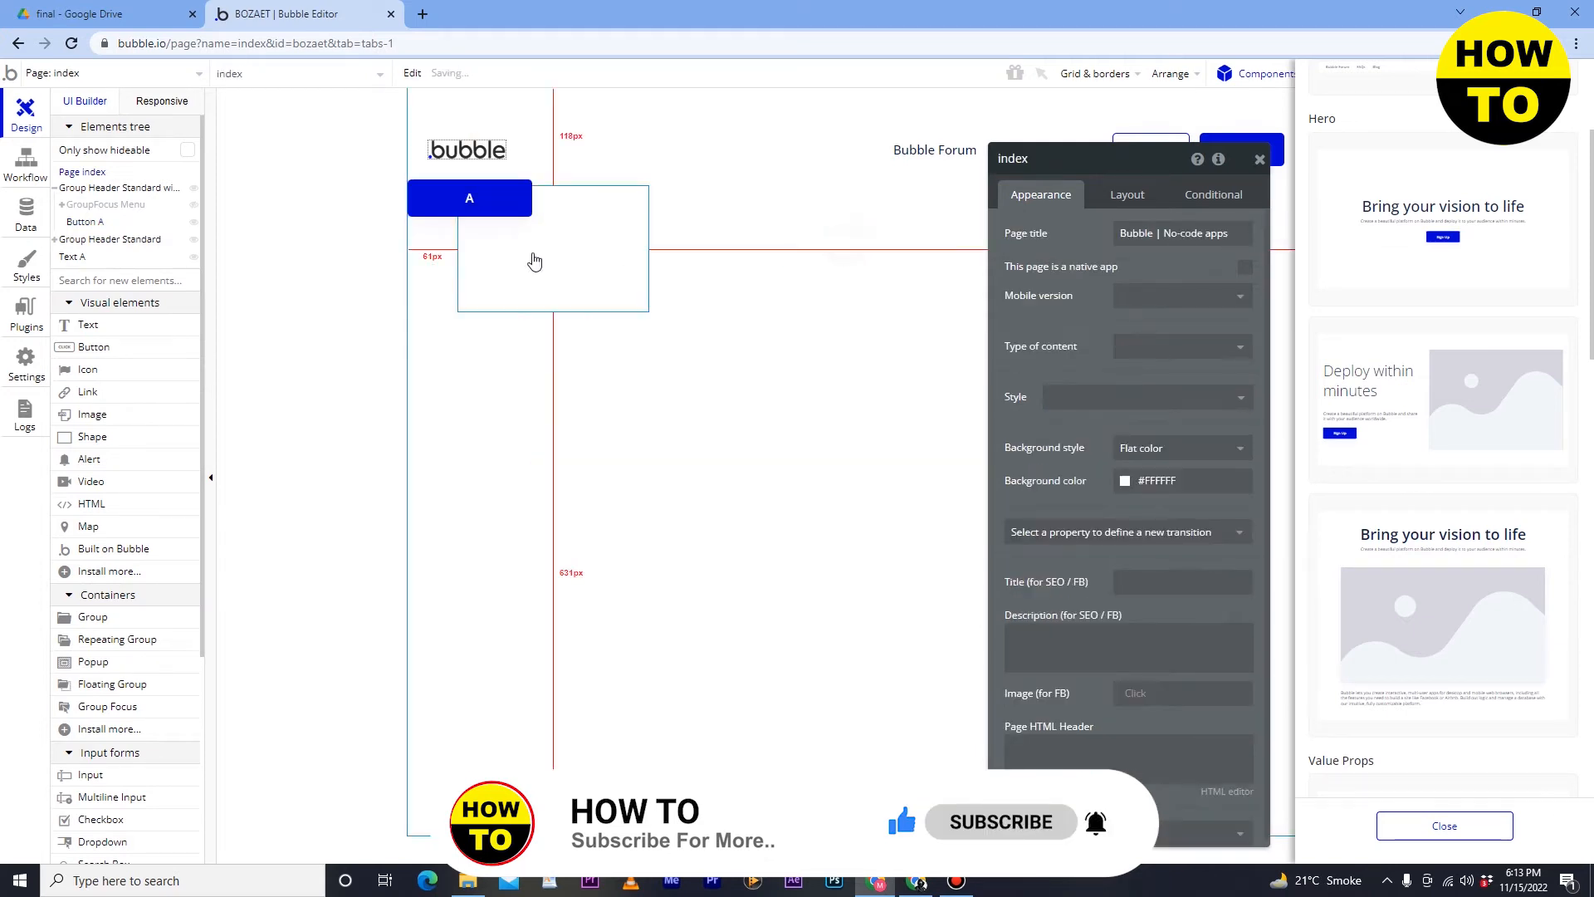
pyautogui.moveTo(72, 345); pyautogui.dragTo(655, 199)
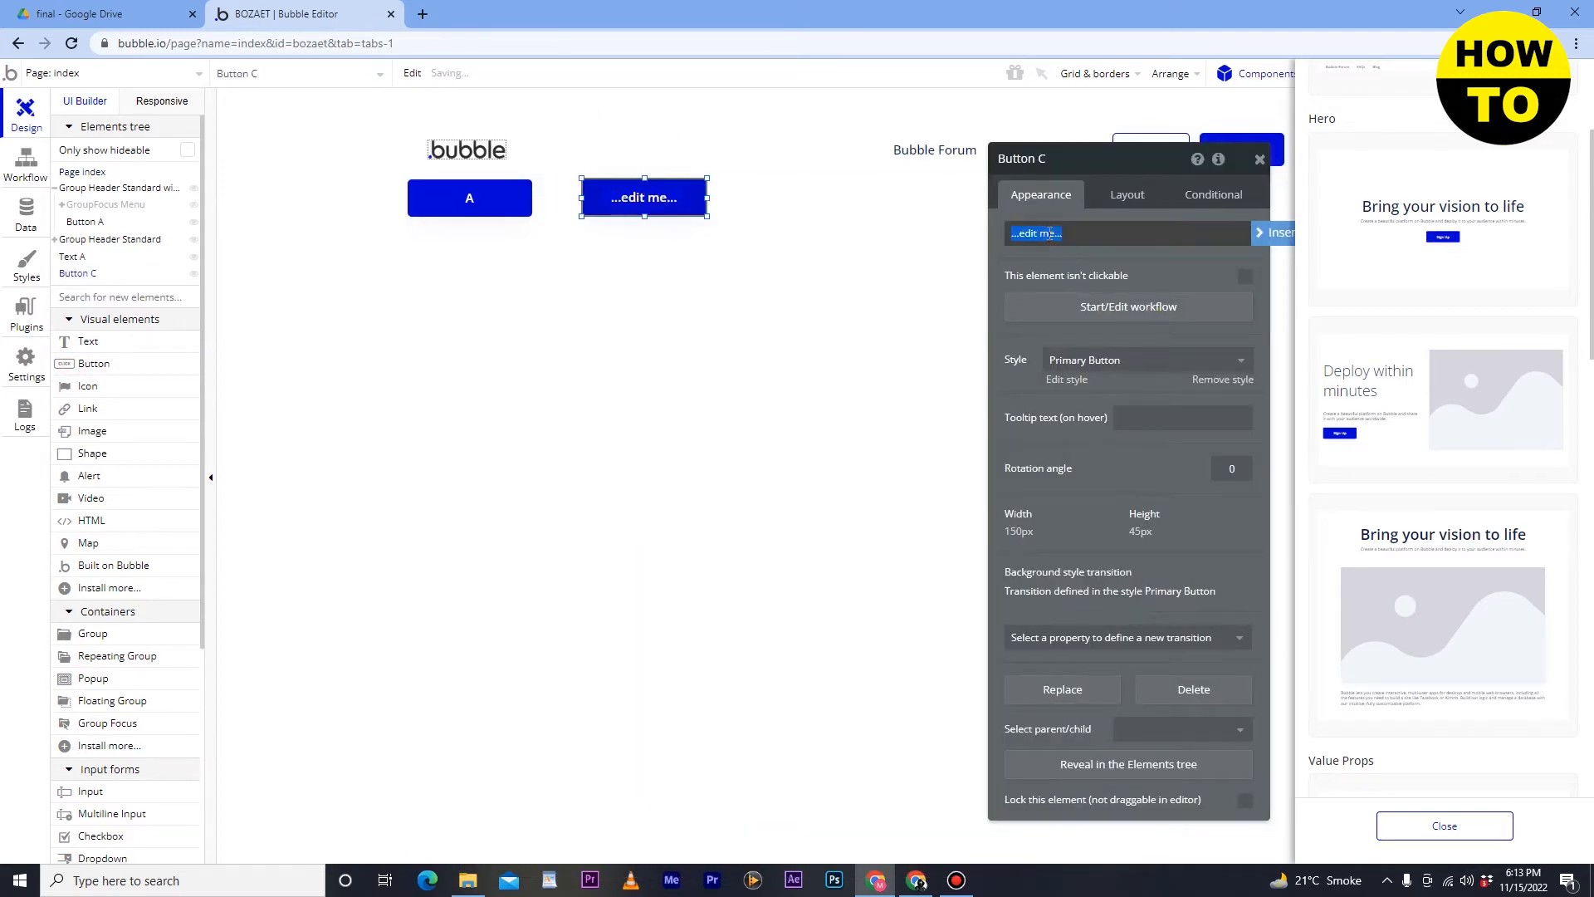
pyautogui.click(818, 306)
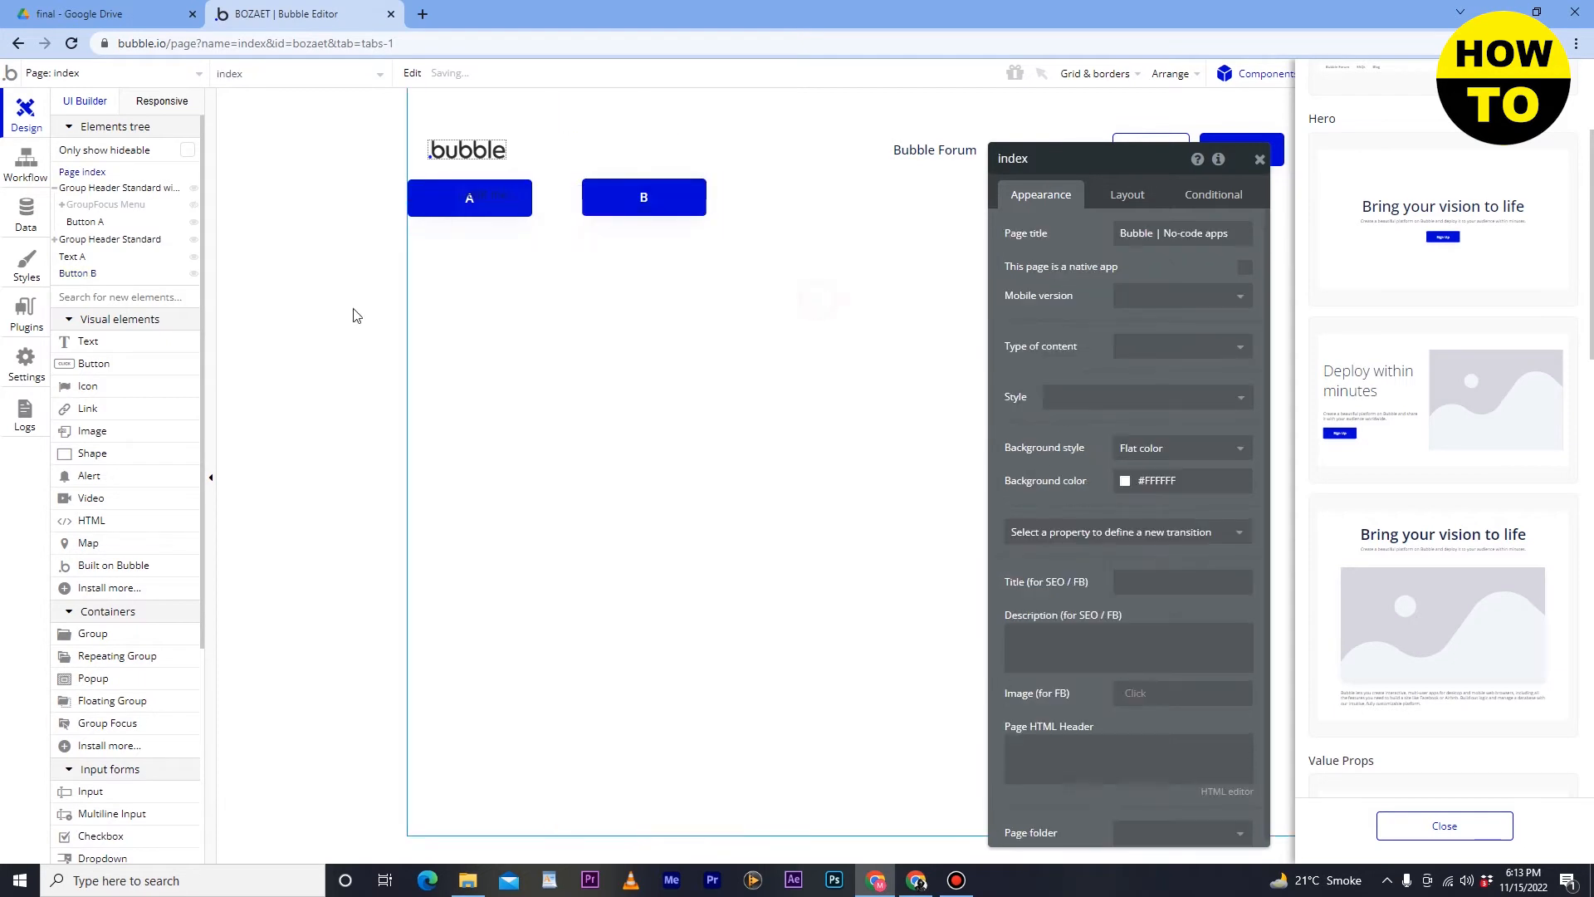
# Step: Add a third button beside B and arrange the three buttons in a spaced row below the logo
pyautogui.moveTo(91, 364); pyautogui.dragTo(808, 213)
pyautogui.moveTo(671, 204); pyautogui.dragTo(873, 202)
pyautogui.moveTo(741, 197); pyautogui.dragTo(739, 232)
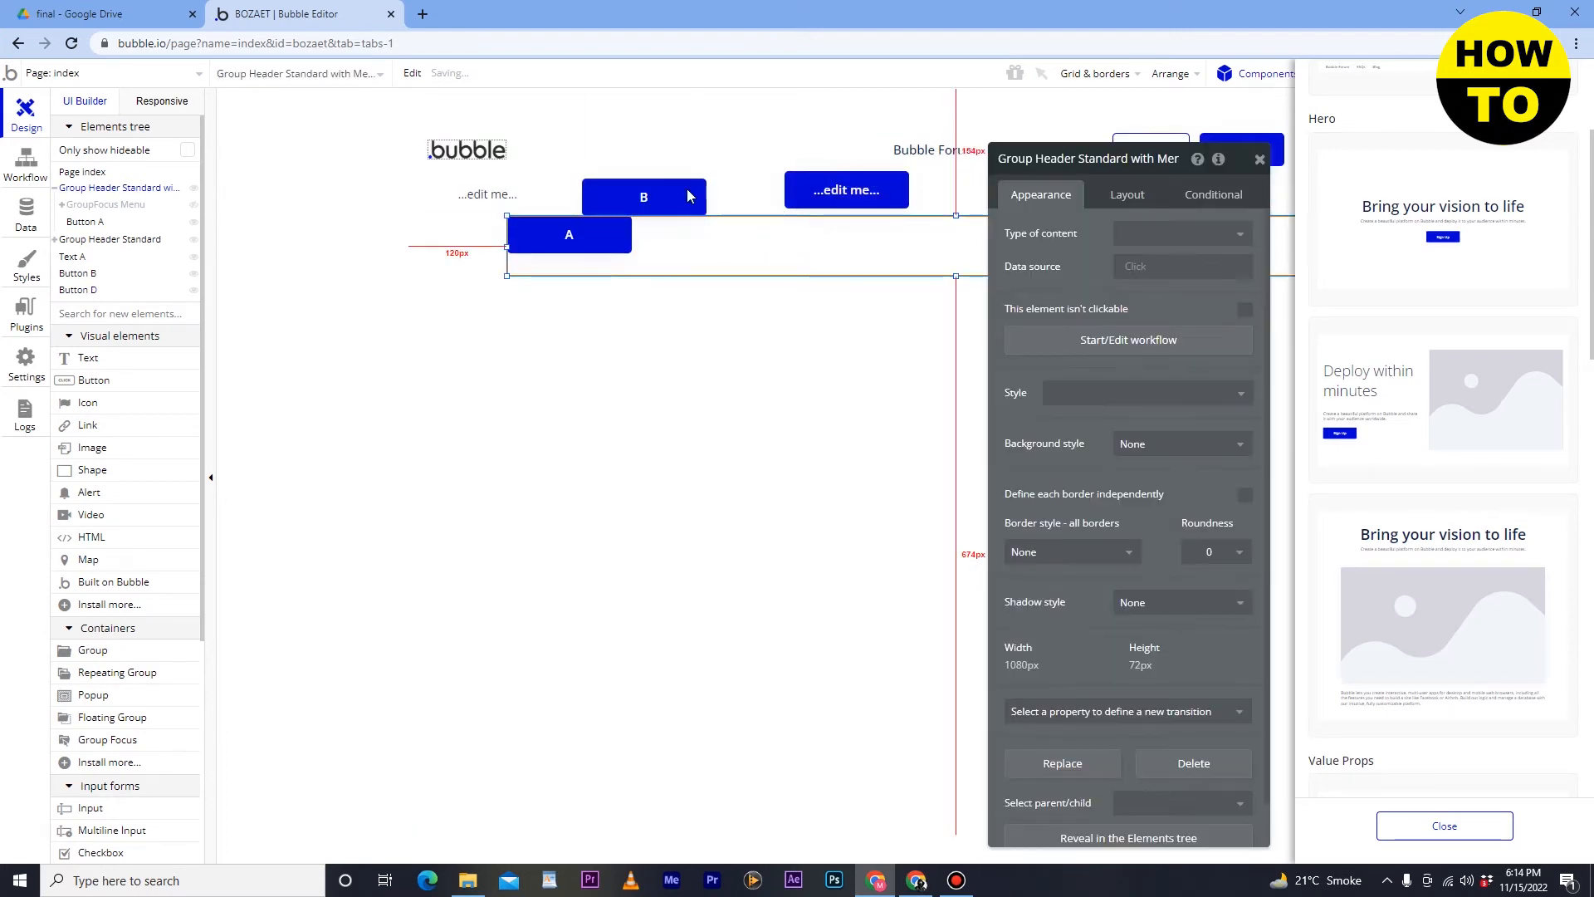
pyautogui.moveTo(599, 230); pyautogui.dragTo(521, 202)
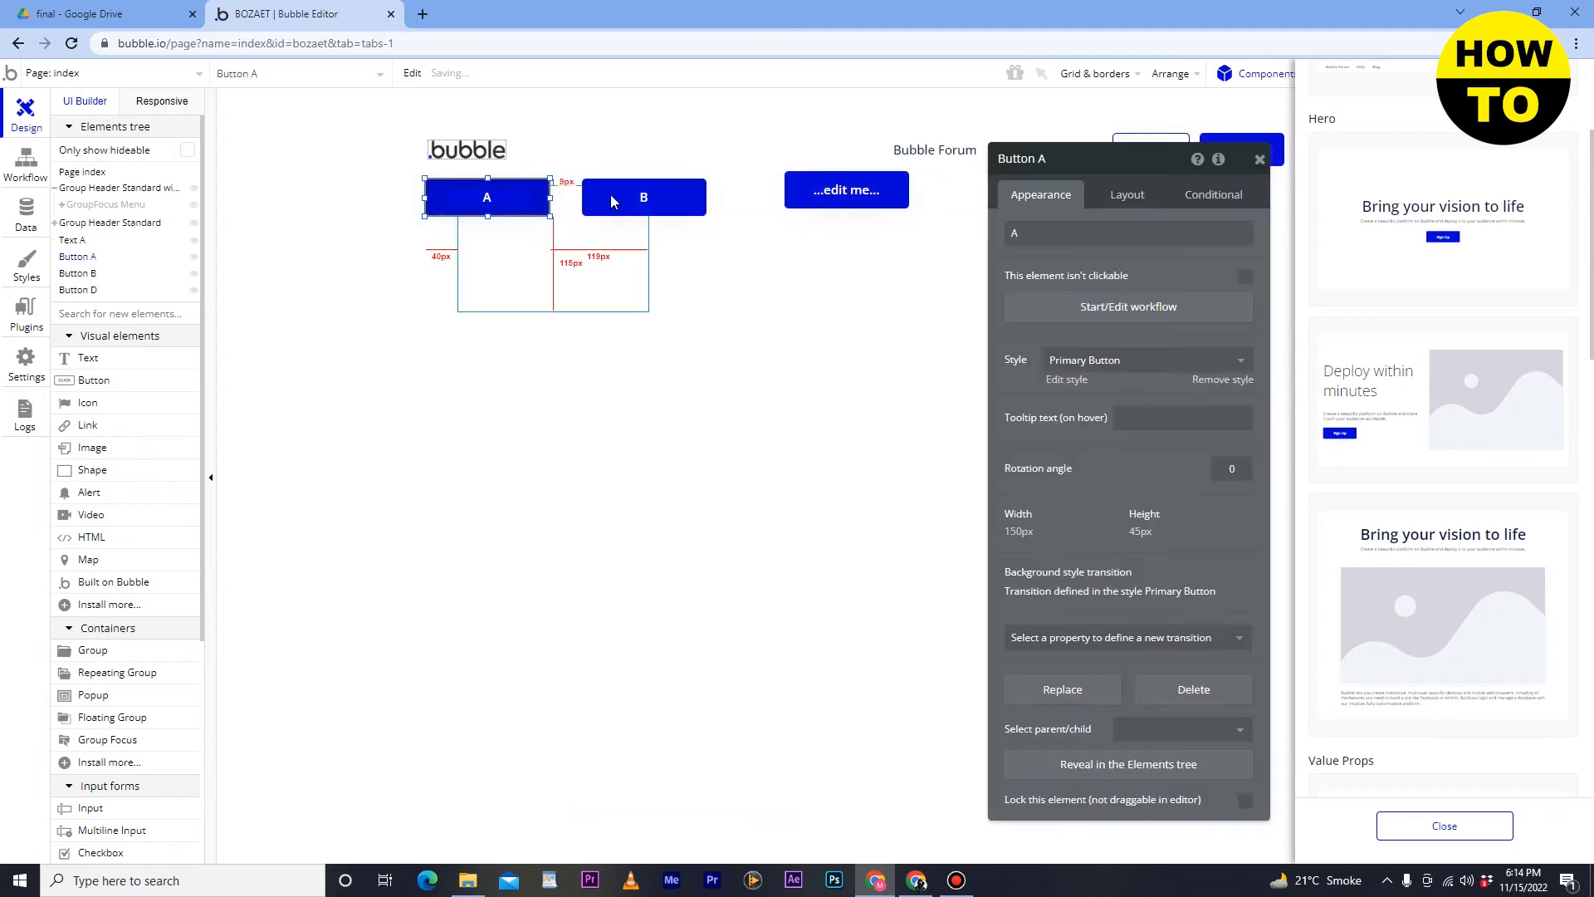
pyautogui.moveTo(676, 192); pyautogui.dragTo(683, 204)
pyautogui.moveTo(835, 183); pyautogui.dragTo(852, 198)
pyautogui.moveTo(695, 205); pyautogui.dragTo(699, 198)
pyautogui.moveTo(848, 216); pyautogui.dragTo(820, 210)
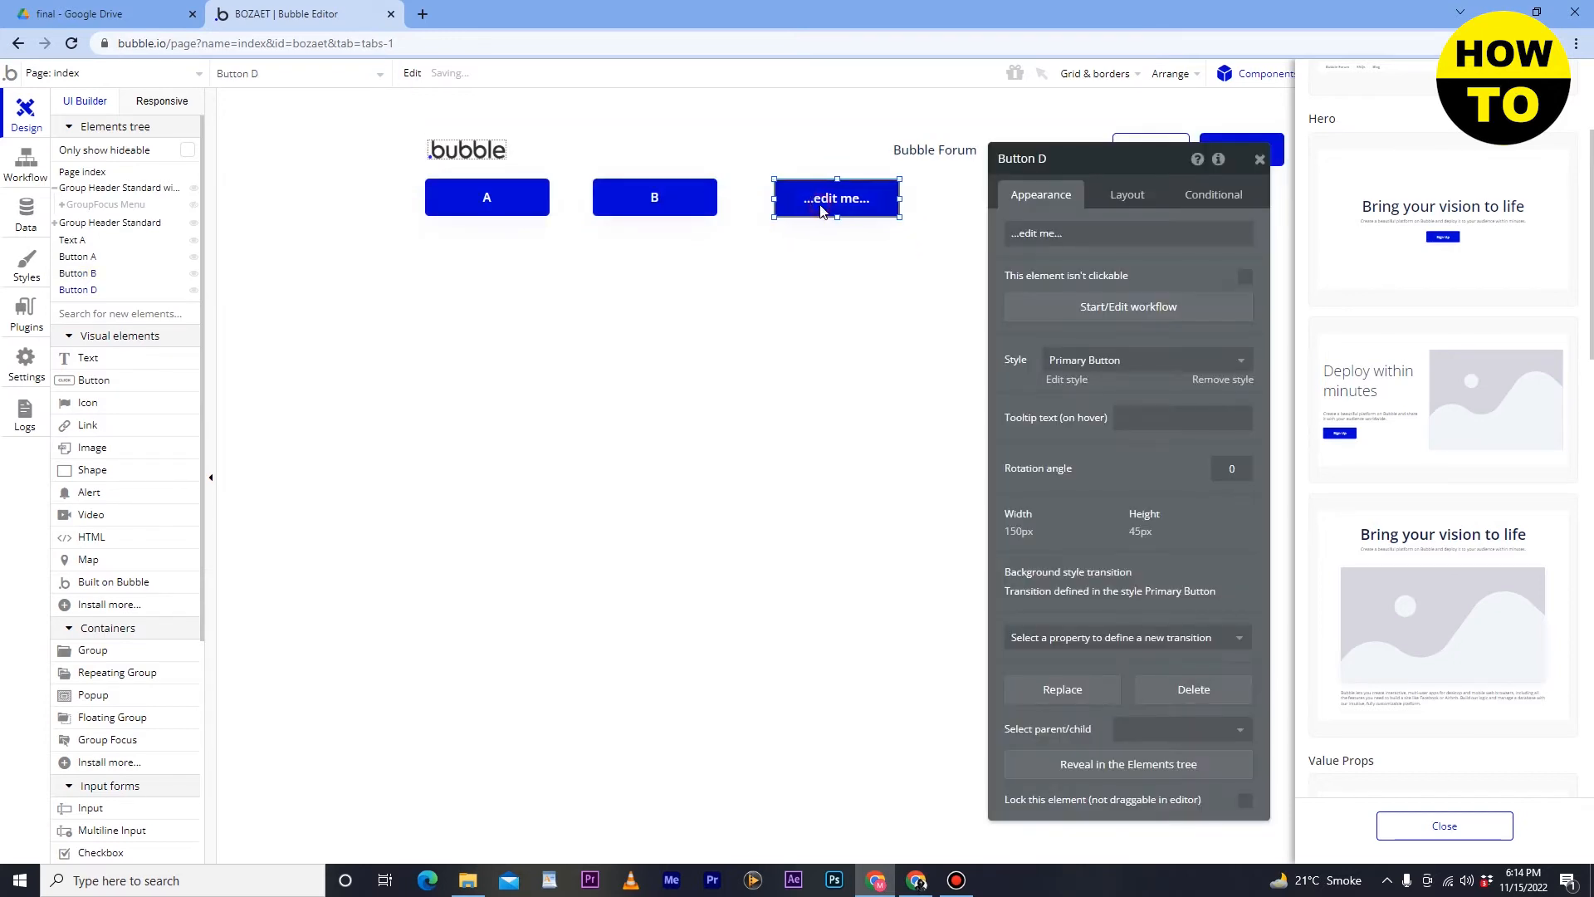
# Step: Label the third button C
pyautogui.tripleClick(1053, 232)
pyautogui.write('C')
pyautogui.click(865, 319)
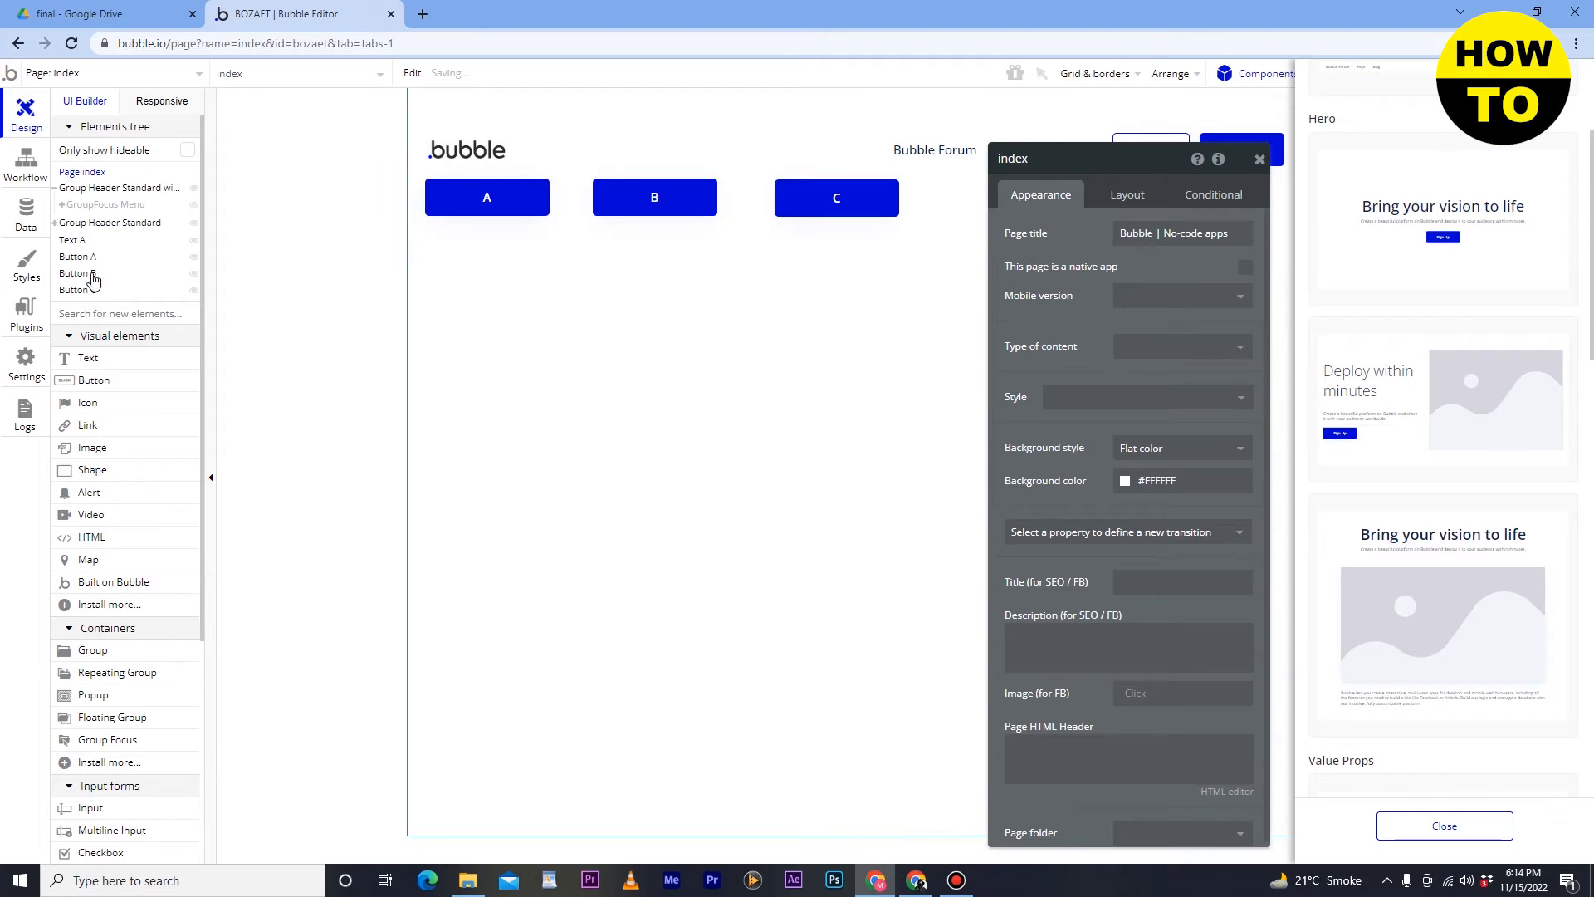
# Step: Draw a text element about 503 by 228 px below the buttons and enter FYGHFHGKJKJJLKJL as its text
pyautogui.click(81, 366)
pyautogui.moveTo(430, 238); pyautogui.dragTo(848, 426)
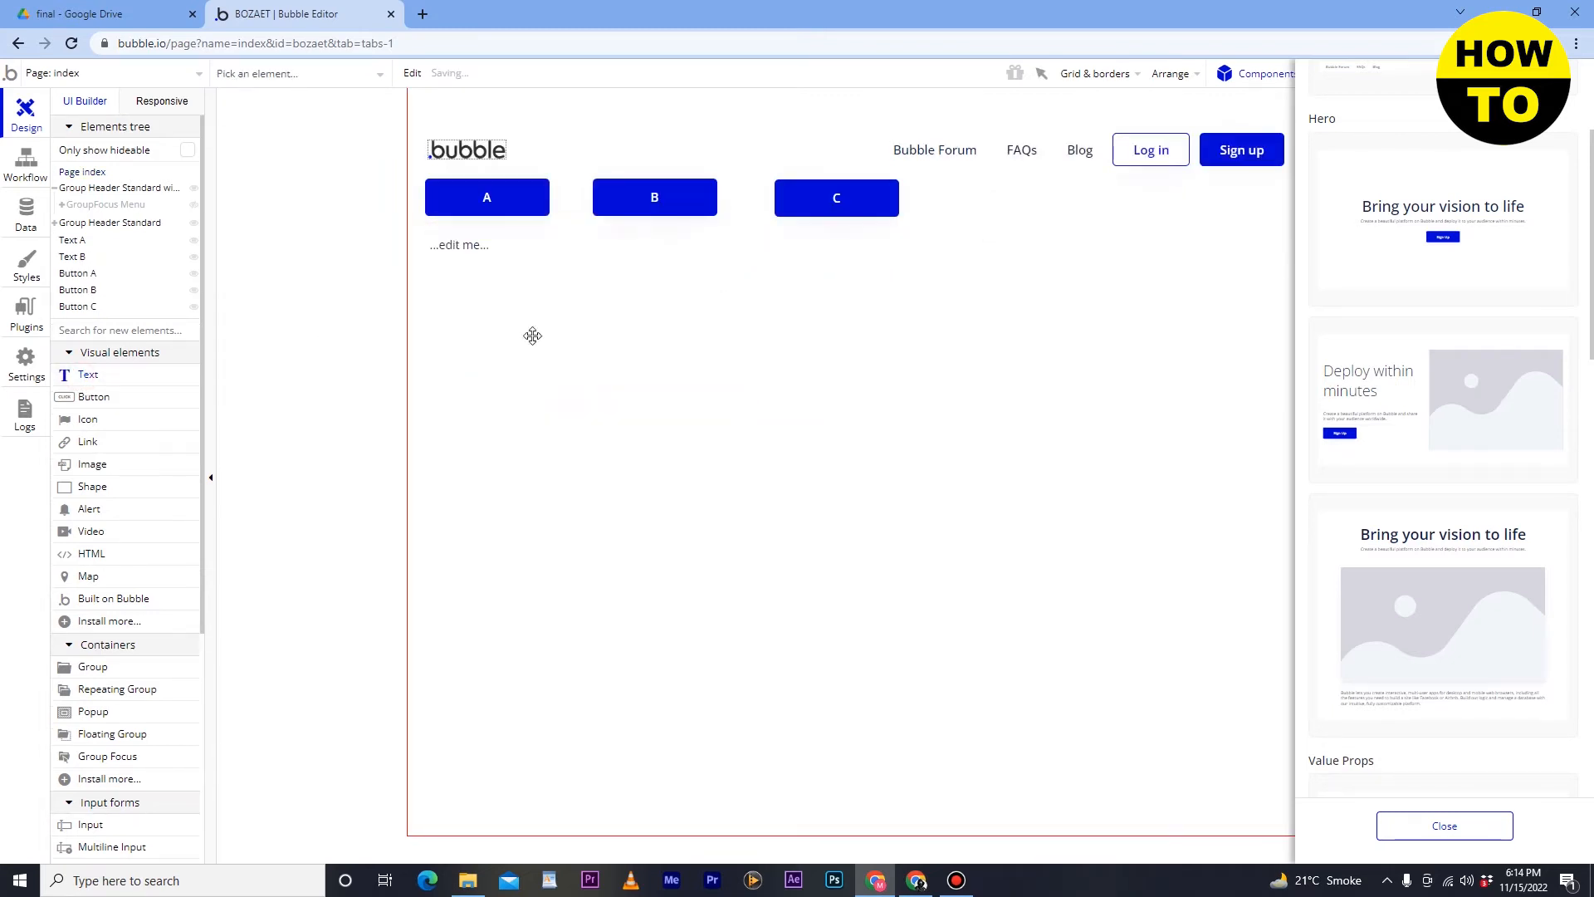
pyautogui.write('FYGHF')
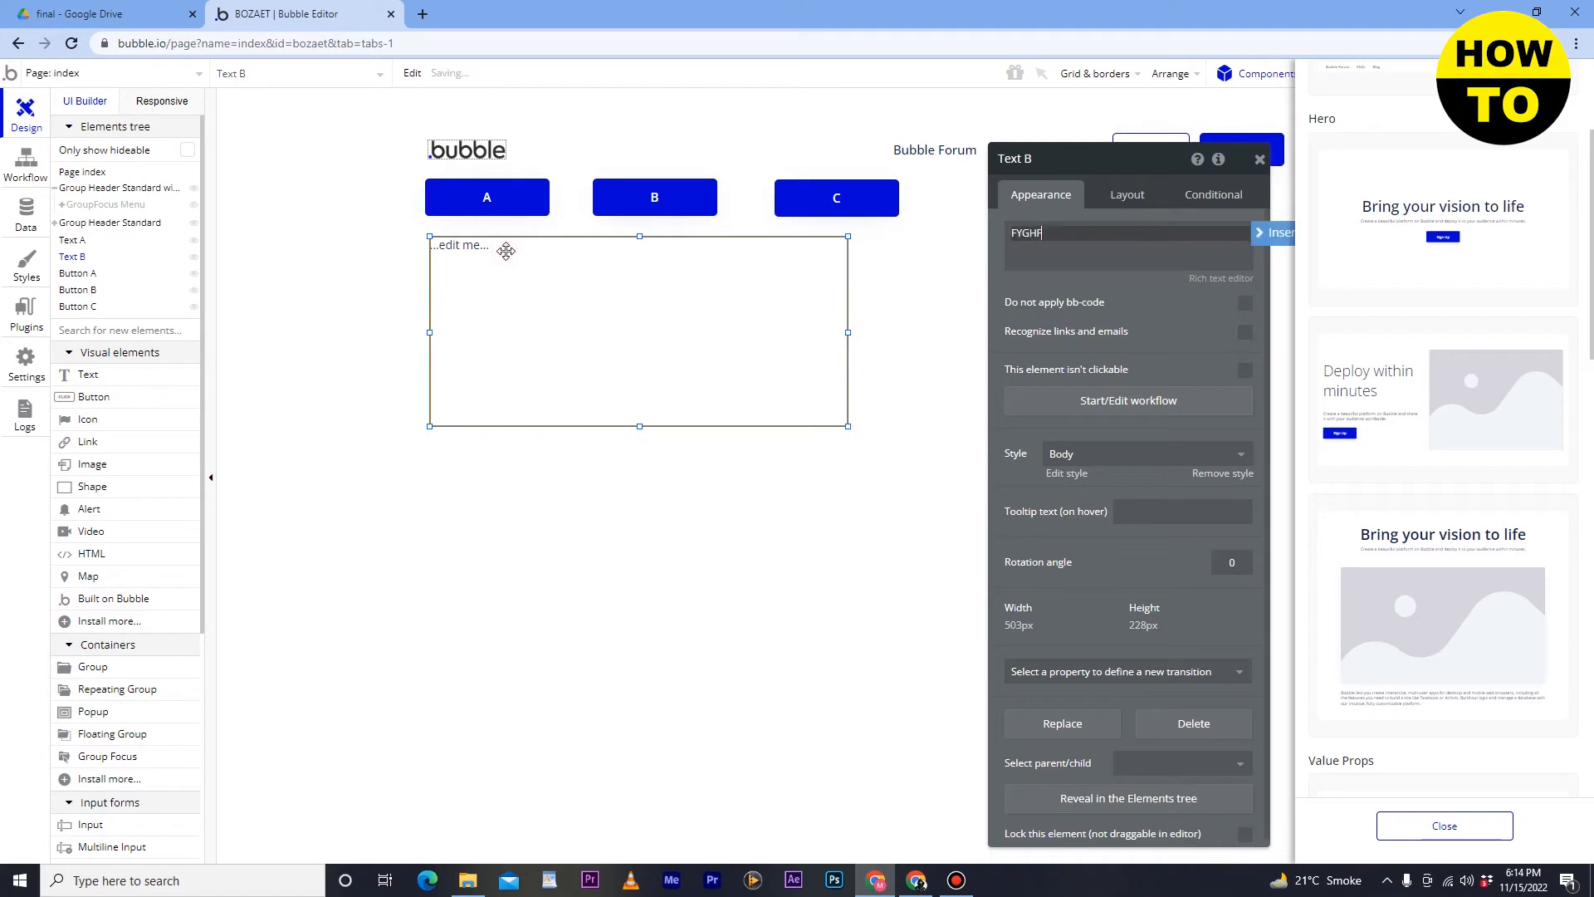
pyautogui.write('HGKJKJJLKJL')
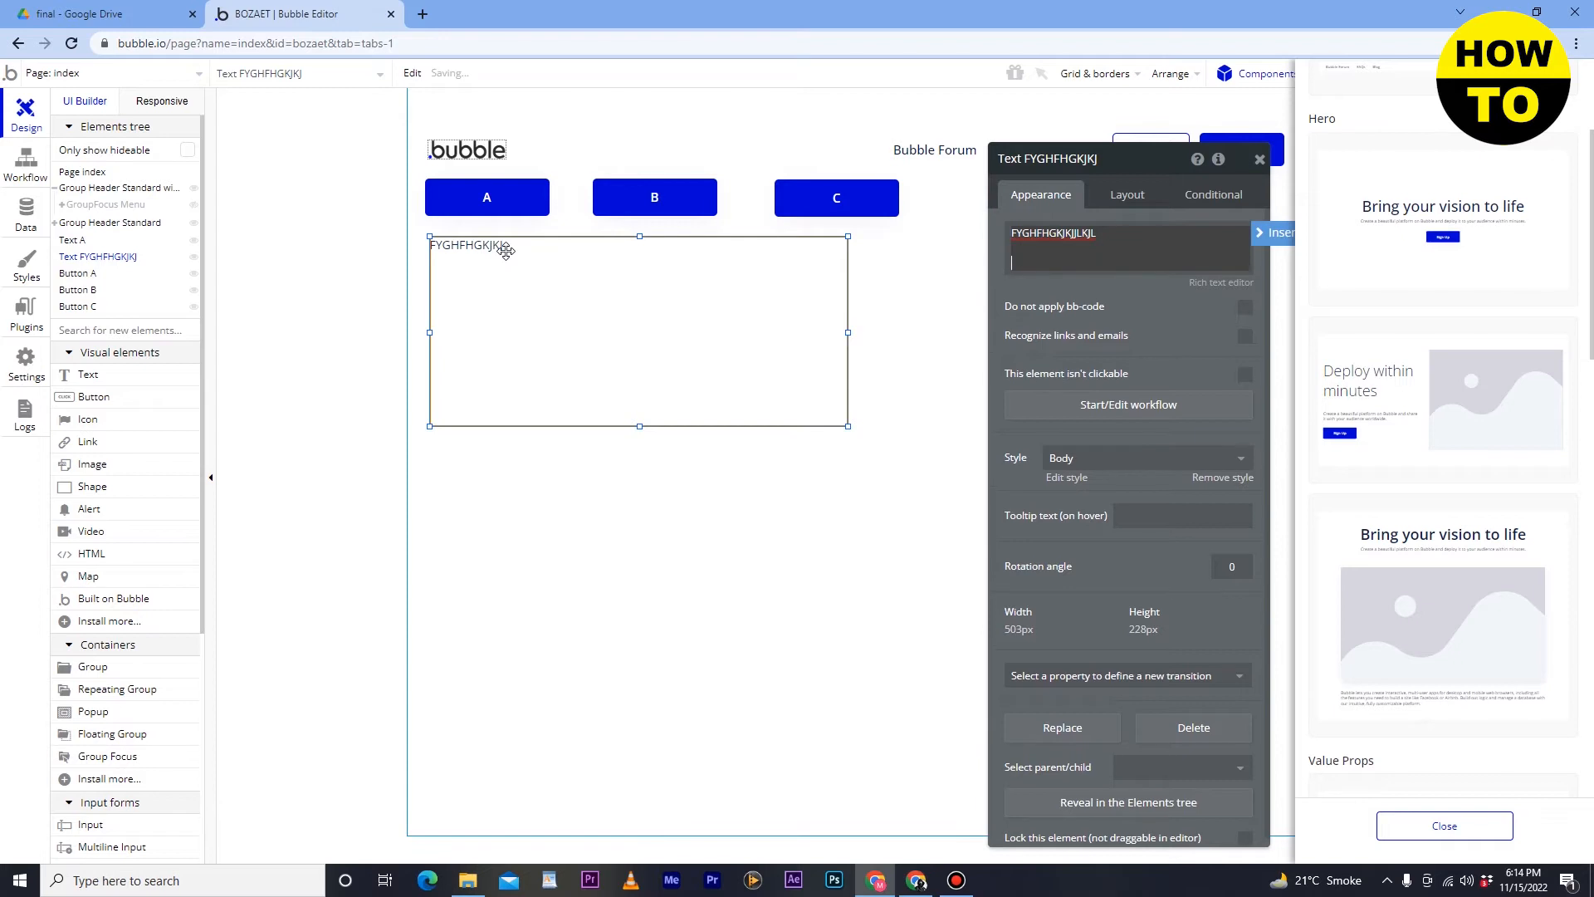
pyautogui.click(562, 515)
pyautogui.click(614, 568)
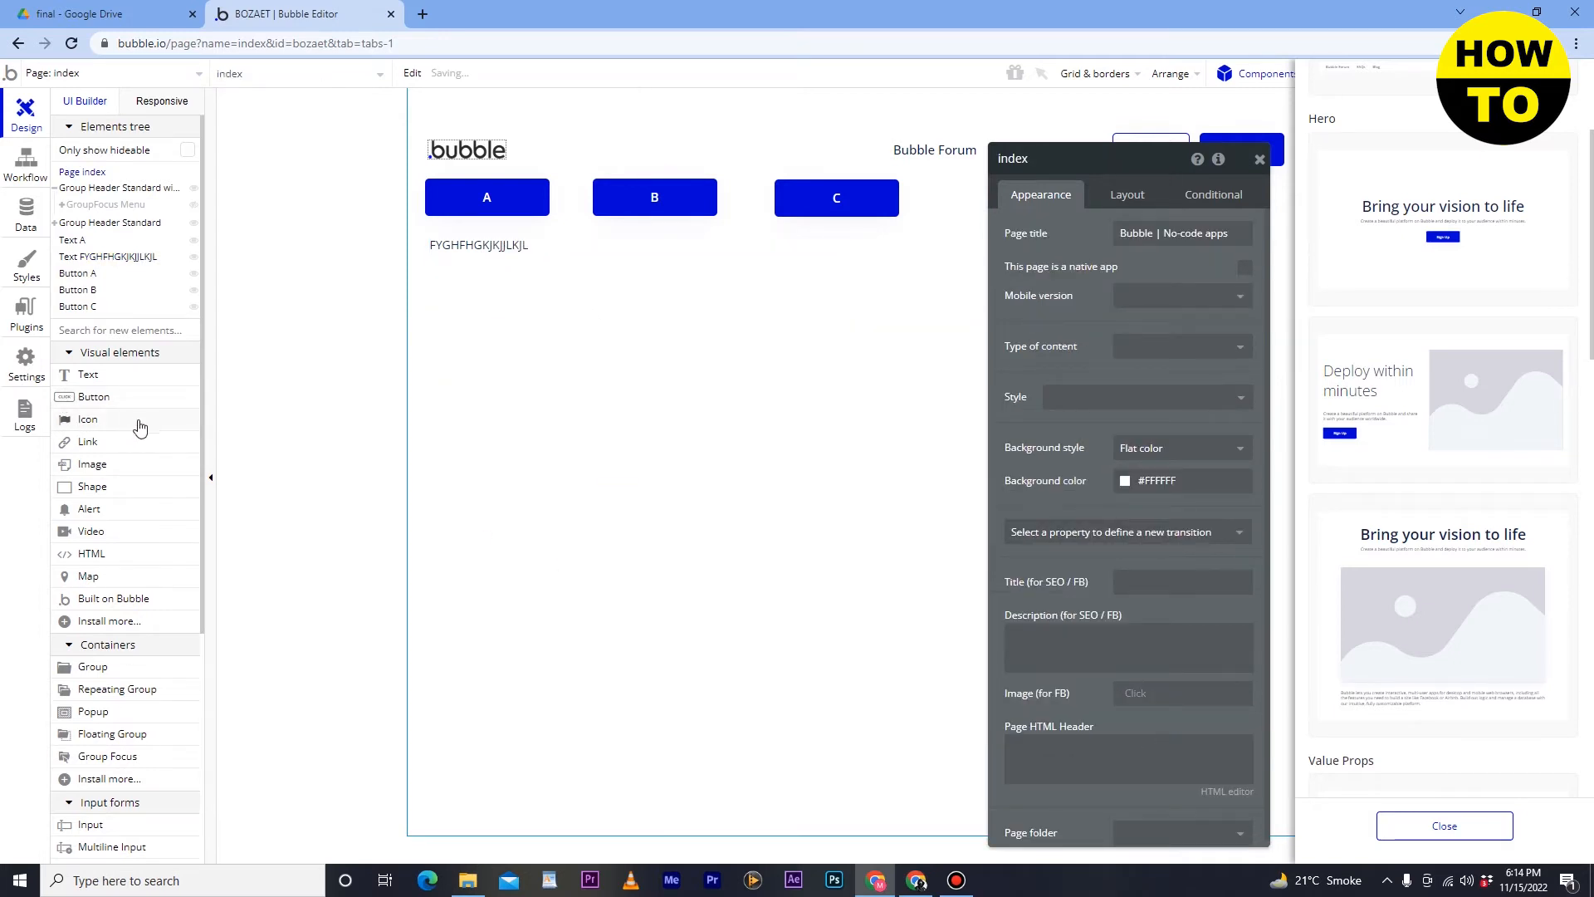
# Step: Place an icon about 1 by 2 px on the page, set it to fa-glide, and move it into the header group beside button C
pyautogui.click(87, 423)
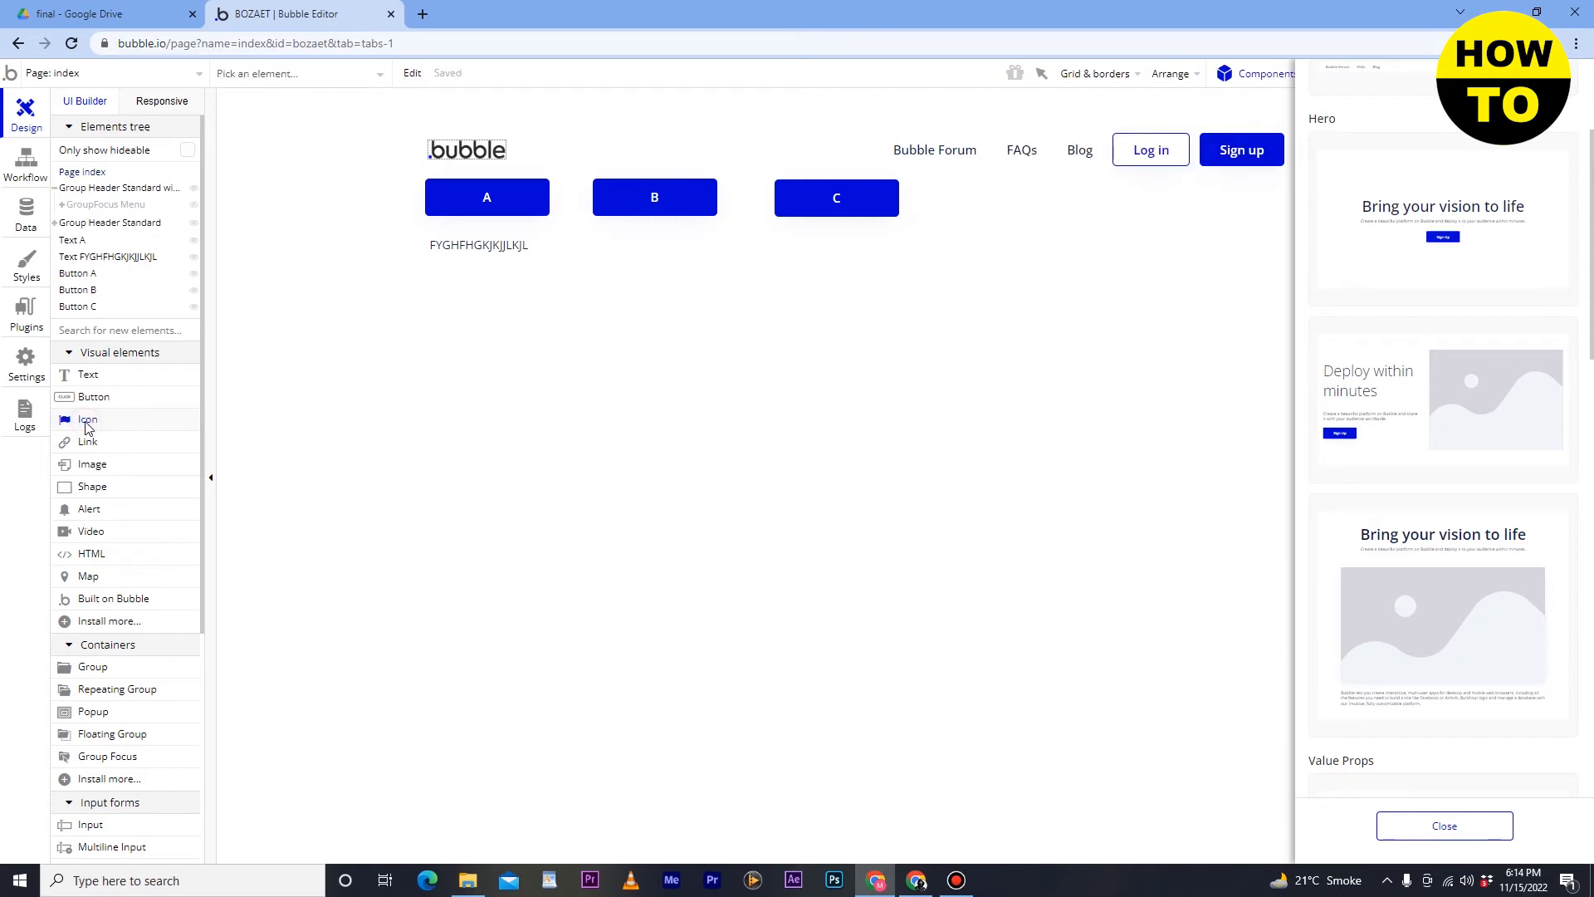
pyautogui.click(517, 355)
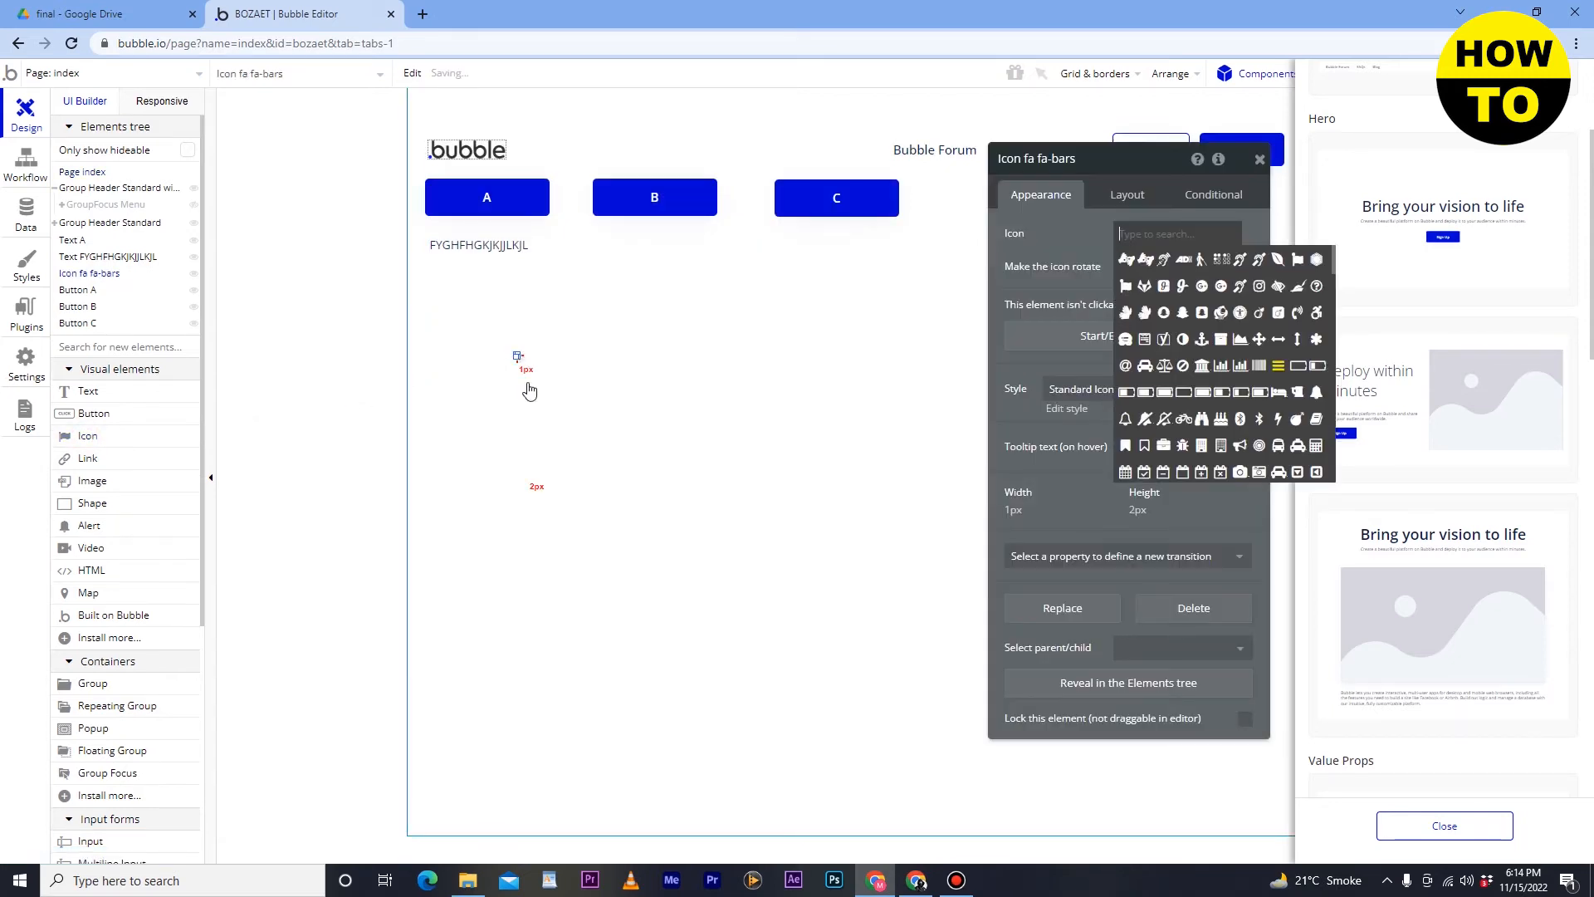
pyautogui.click(1240, 312)
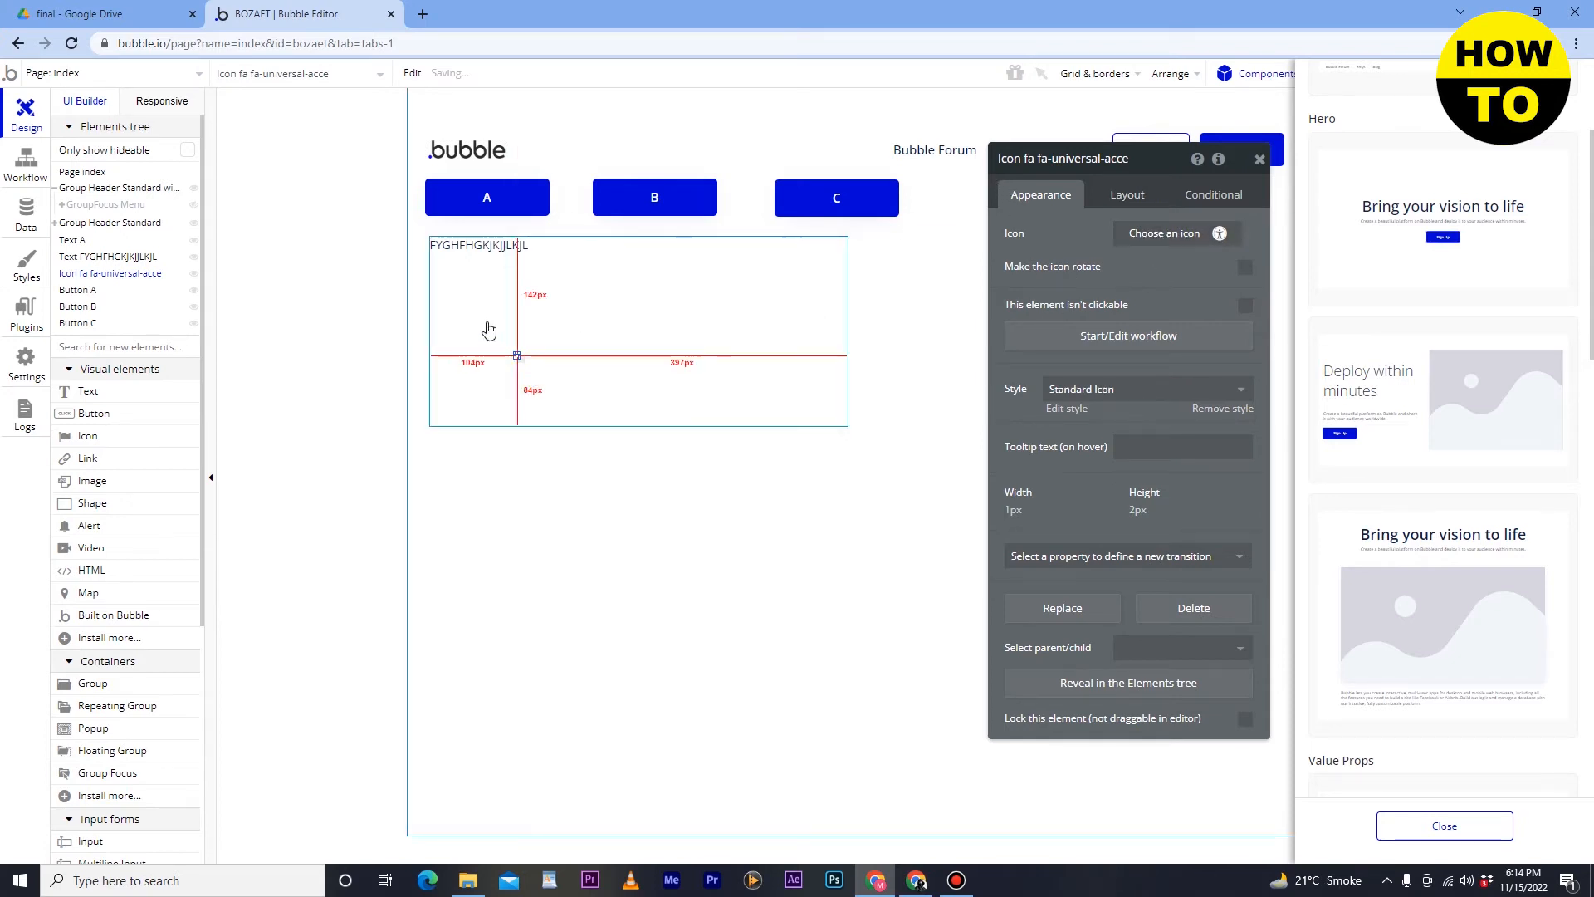
pyautogui.click(1165, 249)
pyautogui.click(1164, 286)
pyautogui.moveTo(517, 355); pyautogui.dragTo(961, 221)
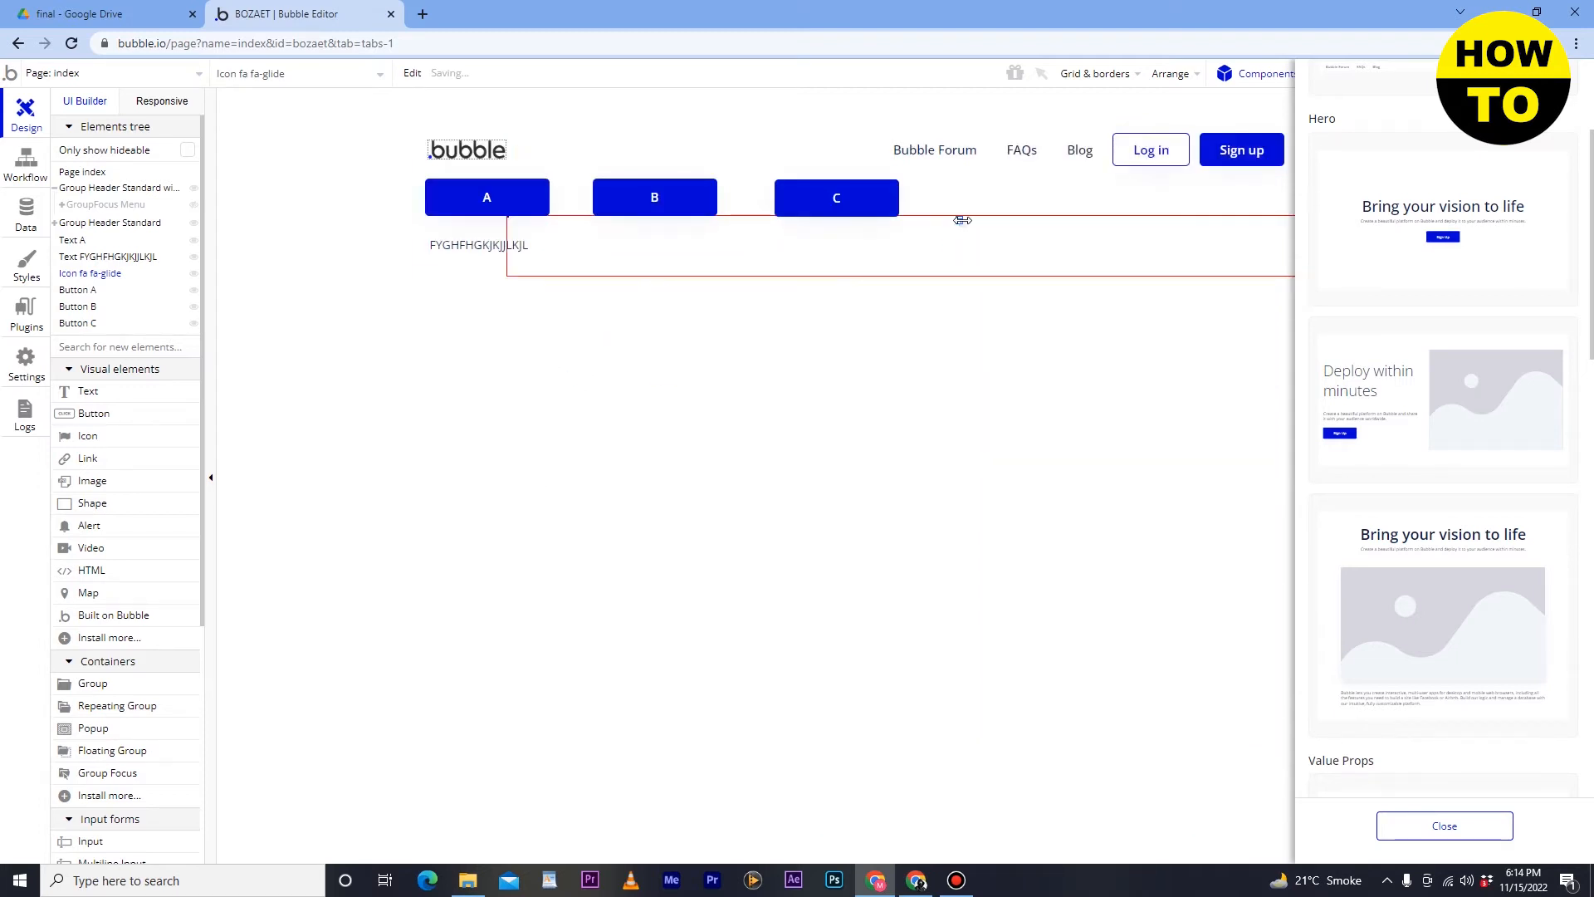
pyautogui.click(967, 367)
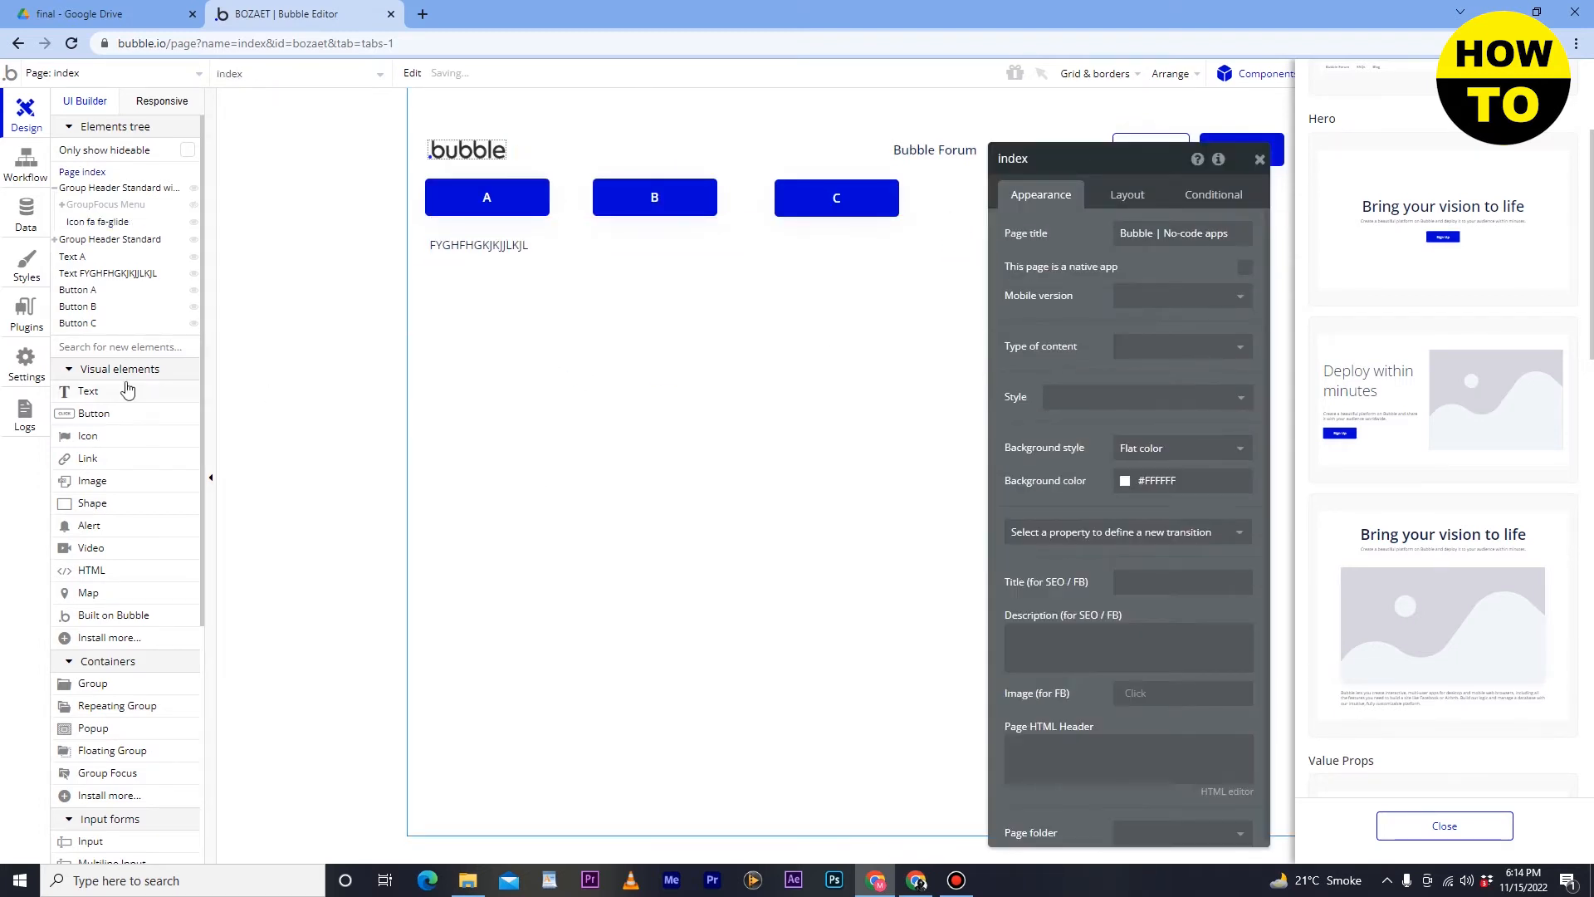
# Step: Add a 150 by 20 px link and a 320 by 240 px image below the buttons, cancel the image upload, and shift the image toward the page's left
pyautogui.moveTo(87, 461); pyautogui.dragTo(710, 293)
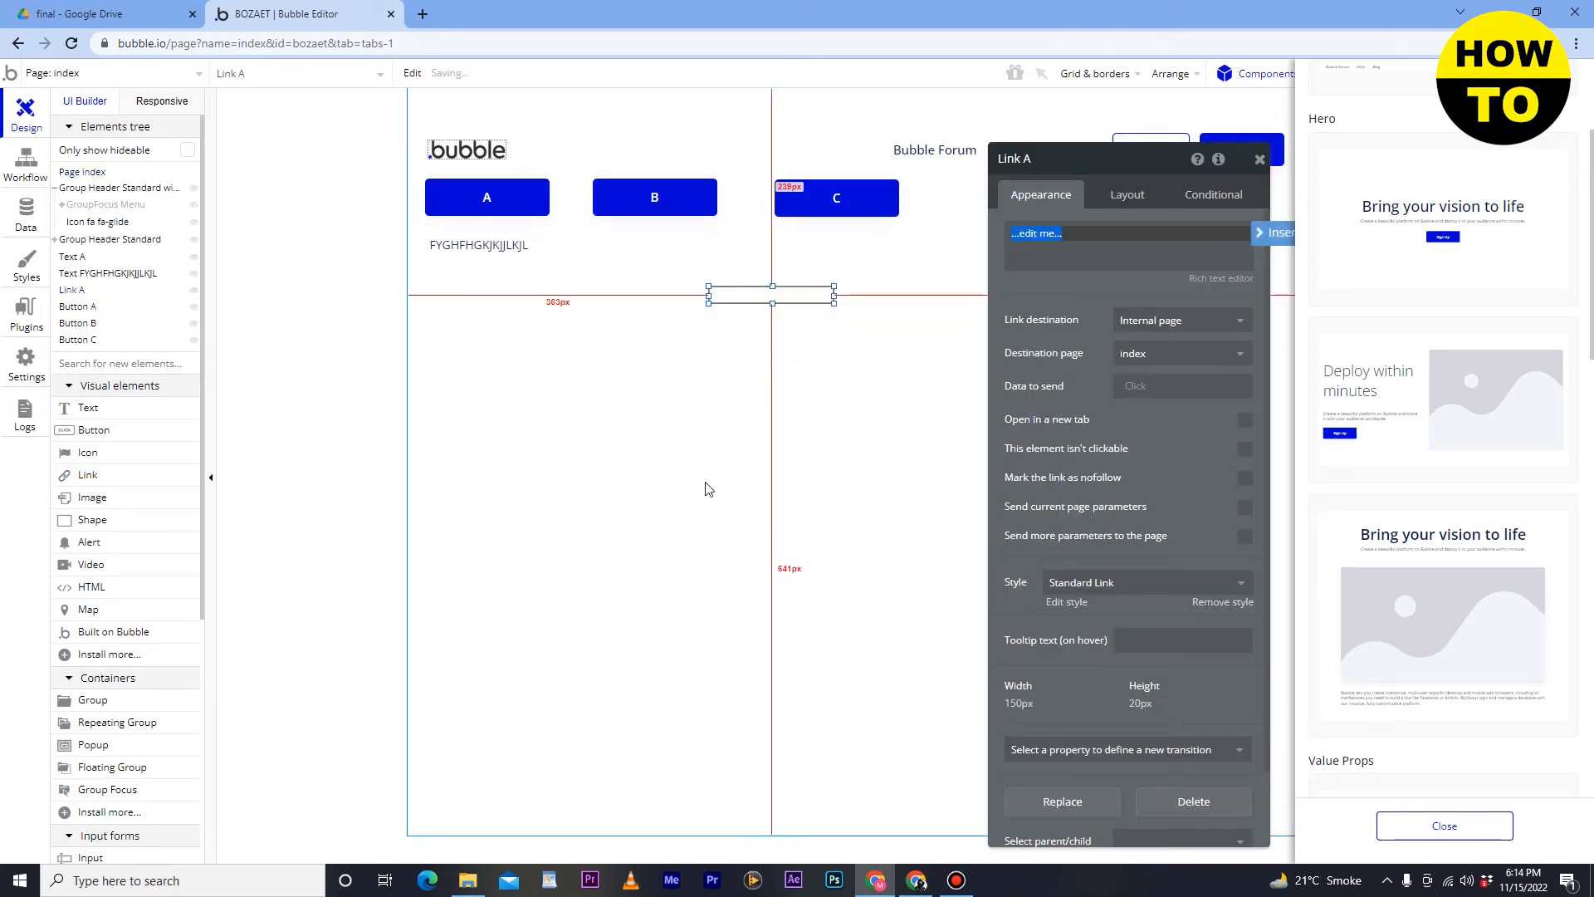
pyautogui.click(538, 456)
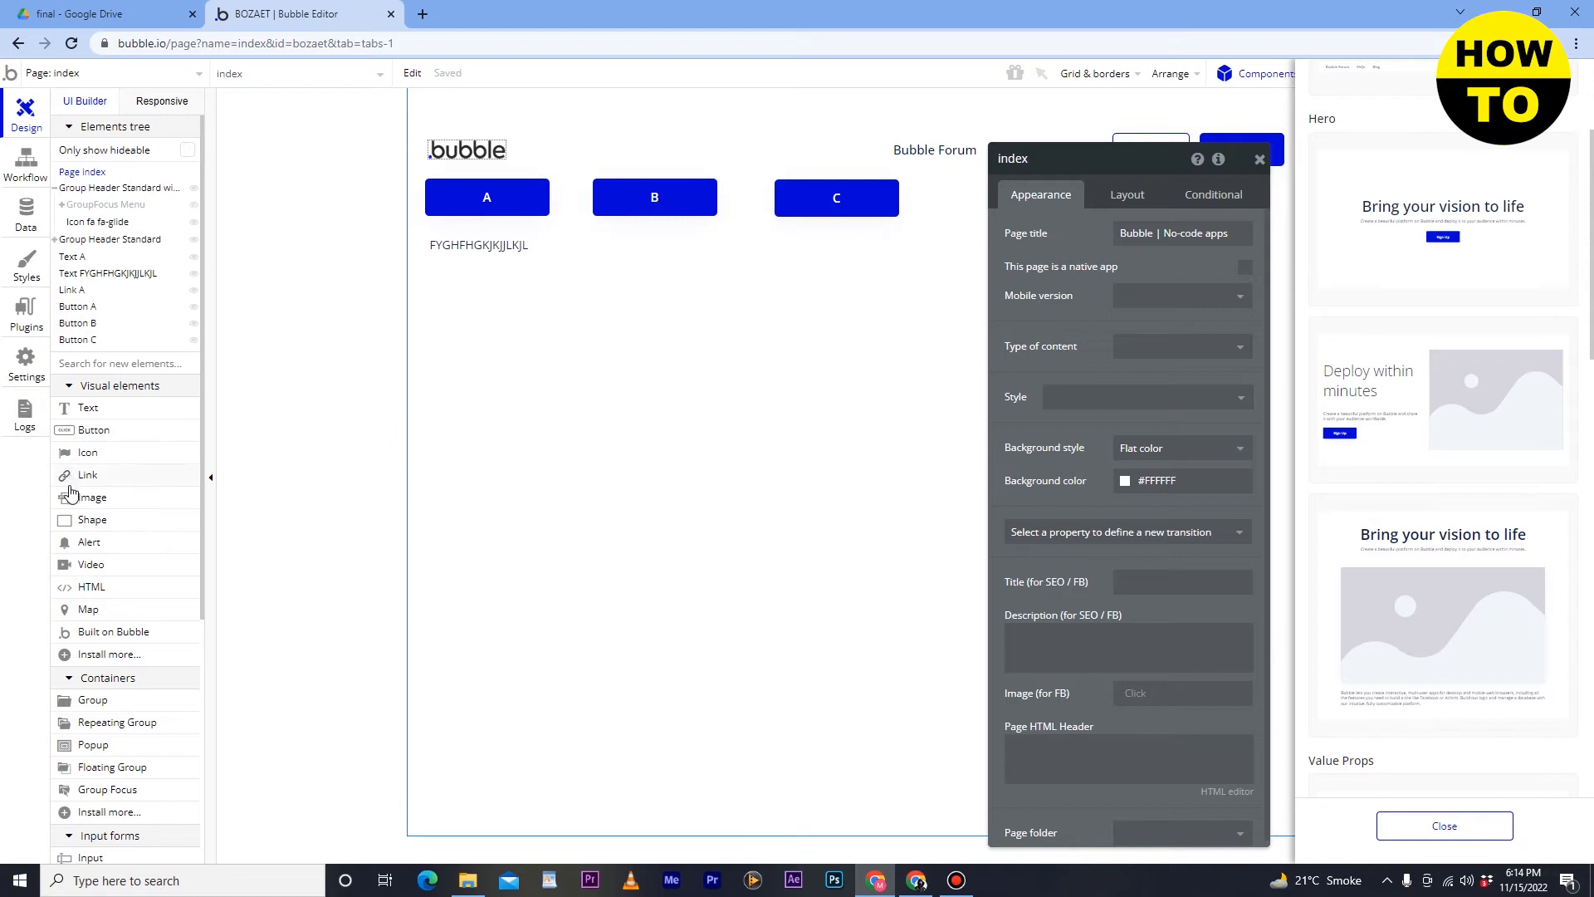
pyautogui.moveTo(100, 508); pyautogui.dragTo(641, 357)
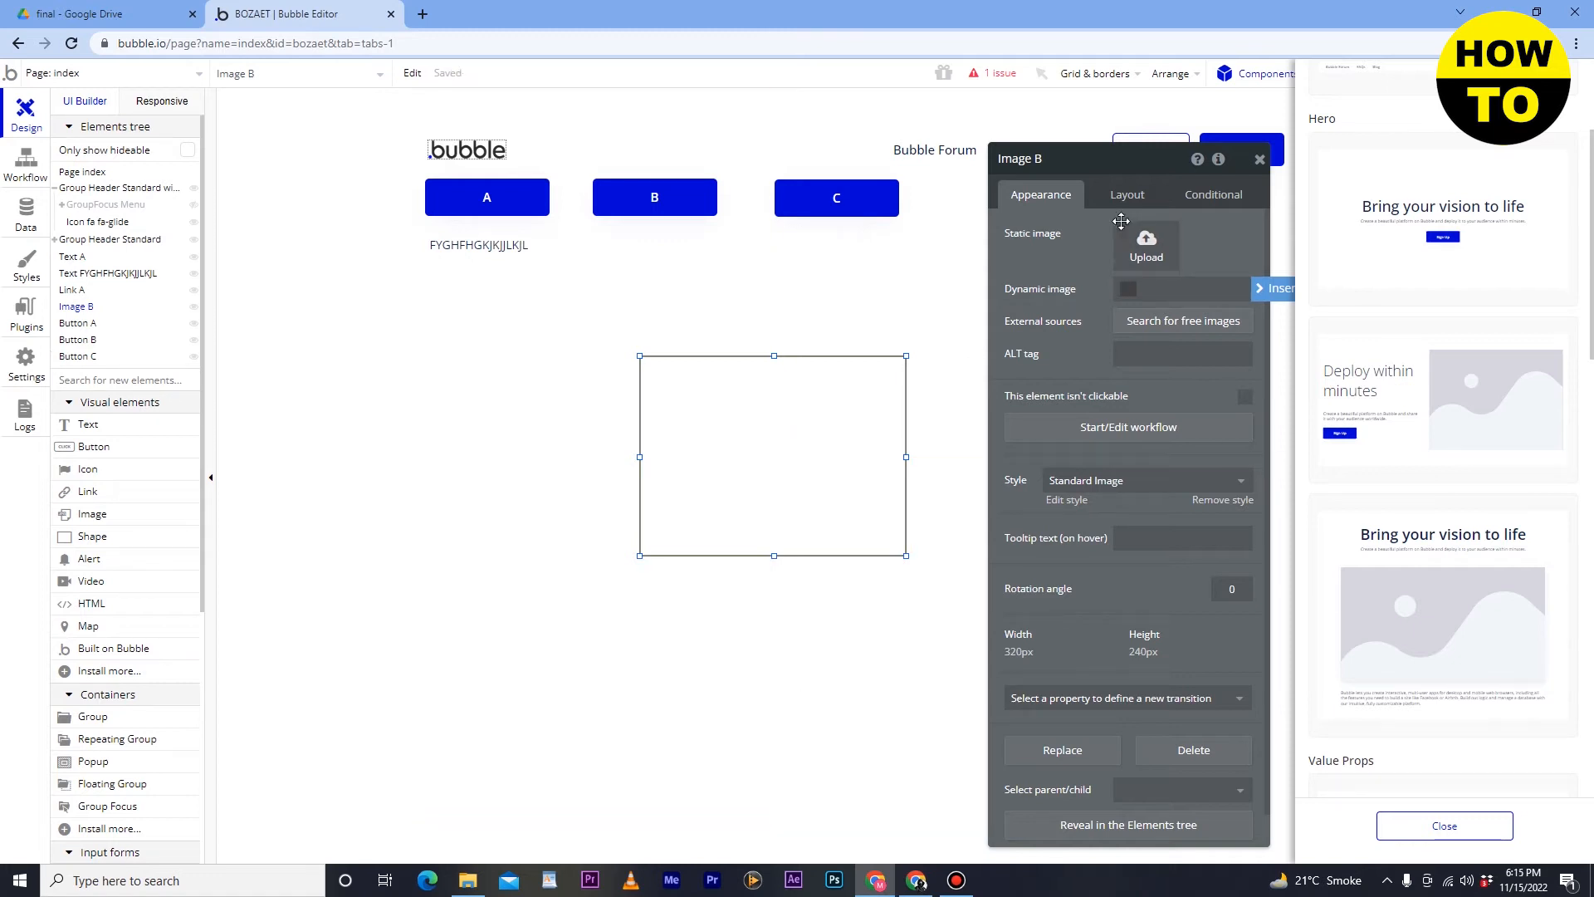
pyautogui.click(1144, 258)
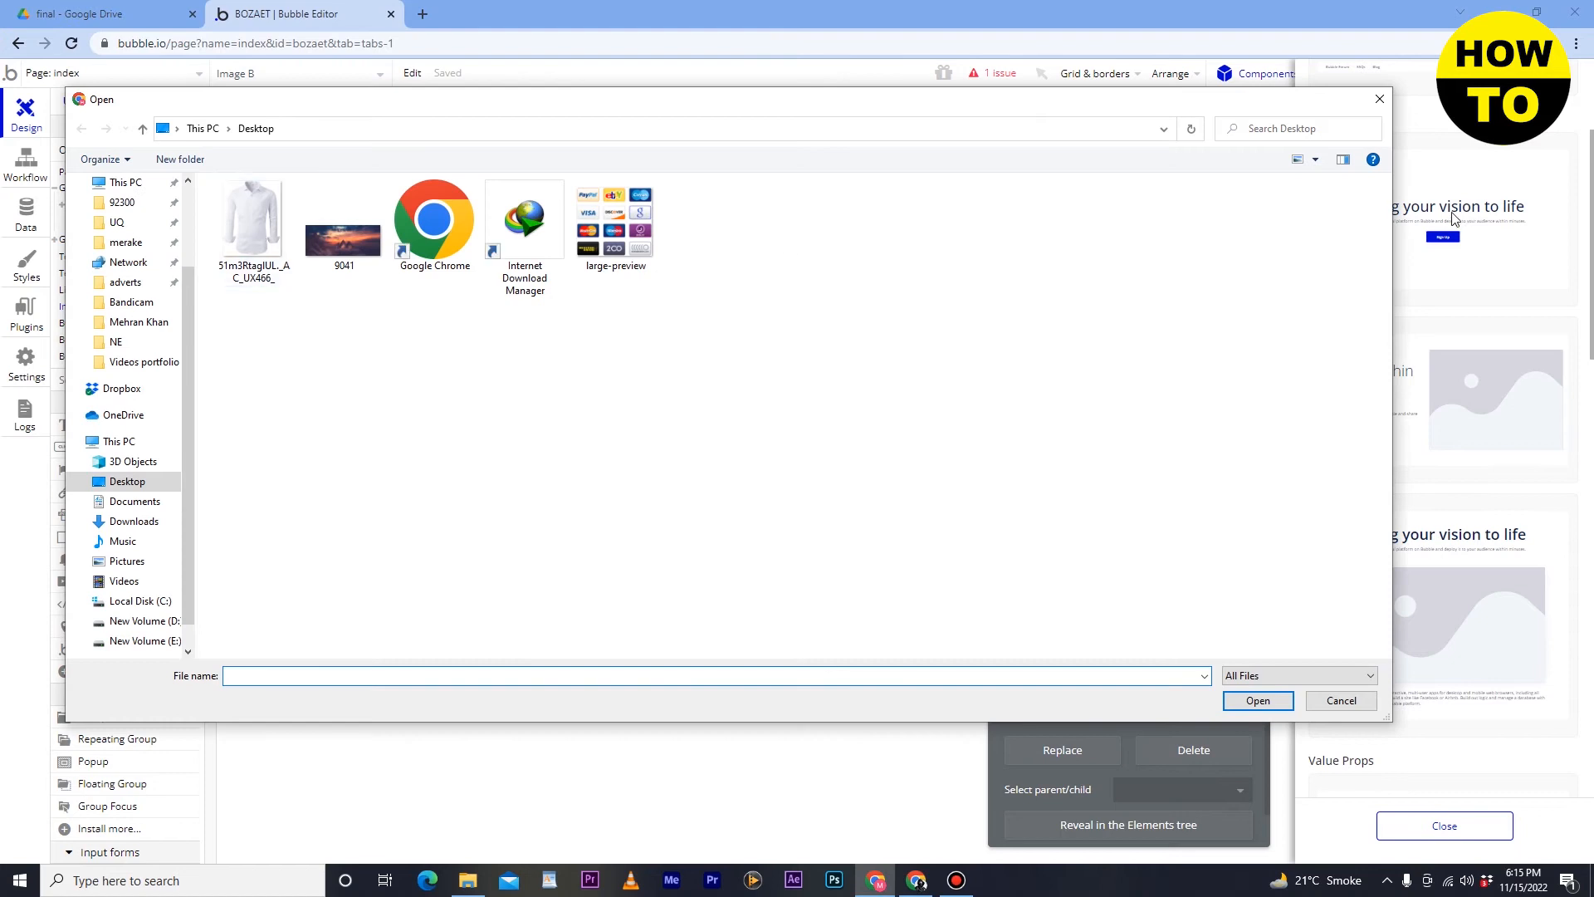
pyautogui.click(1379, 99)
pyautogui.moveTo(718, 452); pyautogui.dragTo(569, 409)
pyautogui.click(866, 411)
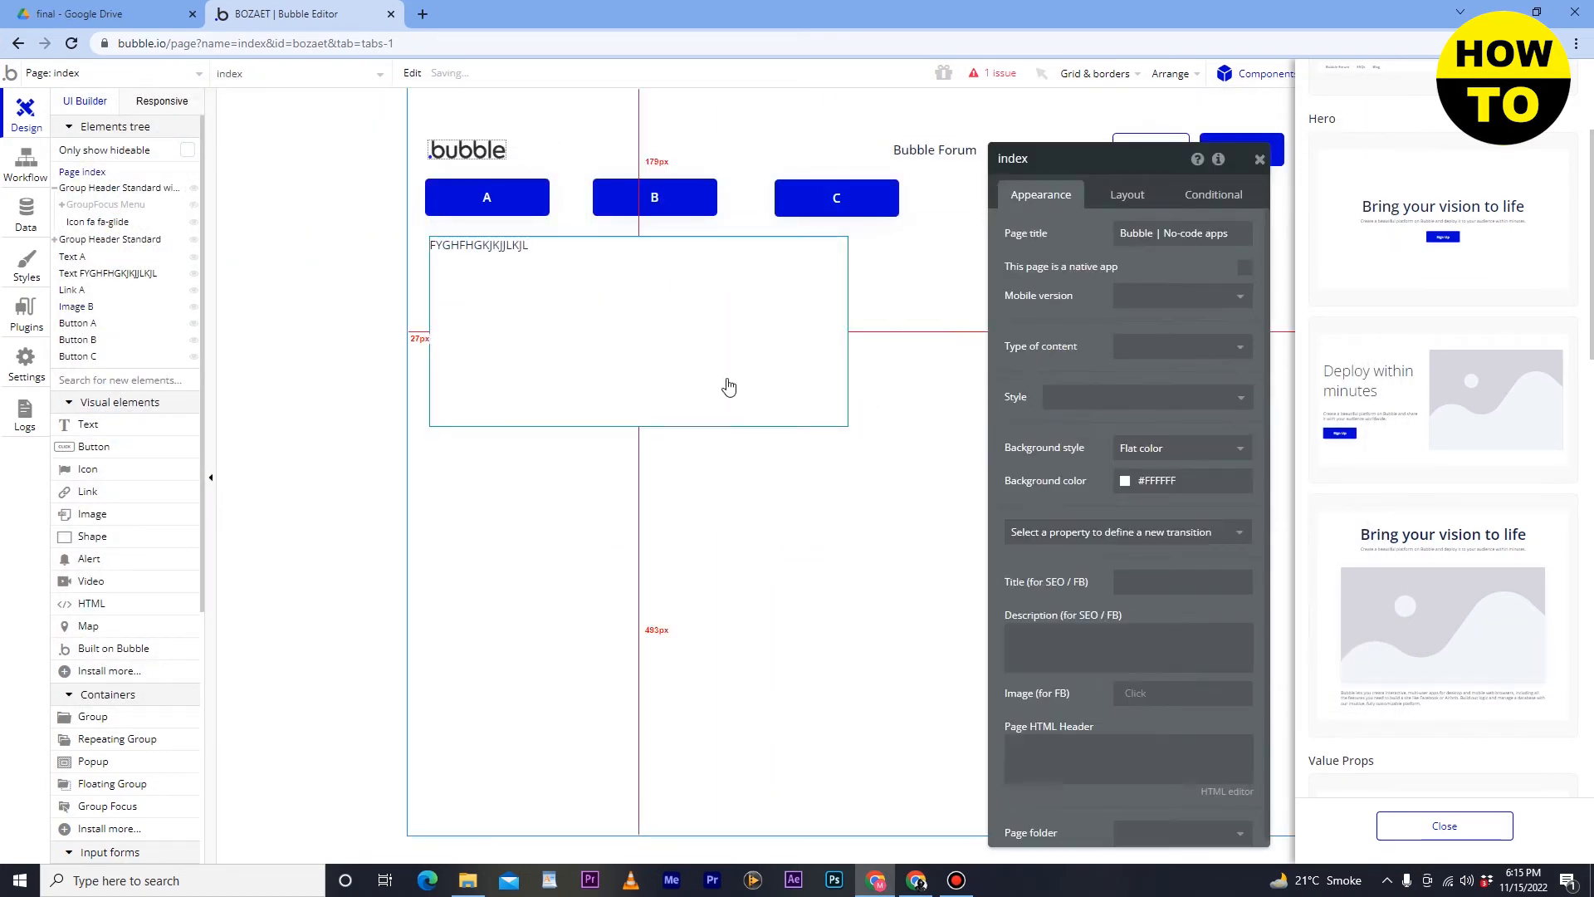
# Step: Draw a large rectangular shape below the text and shift it to about 40 px from the page's left edge
pyautogui.click(94, 540)
pyautogui.moveTo(499, 318); pyautogui.dragTo(900, 561)
pyautogui.moveTo(733, 459); pyautogui.dragTo(675, 459)
pyautogui.click(903, 459)
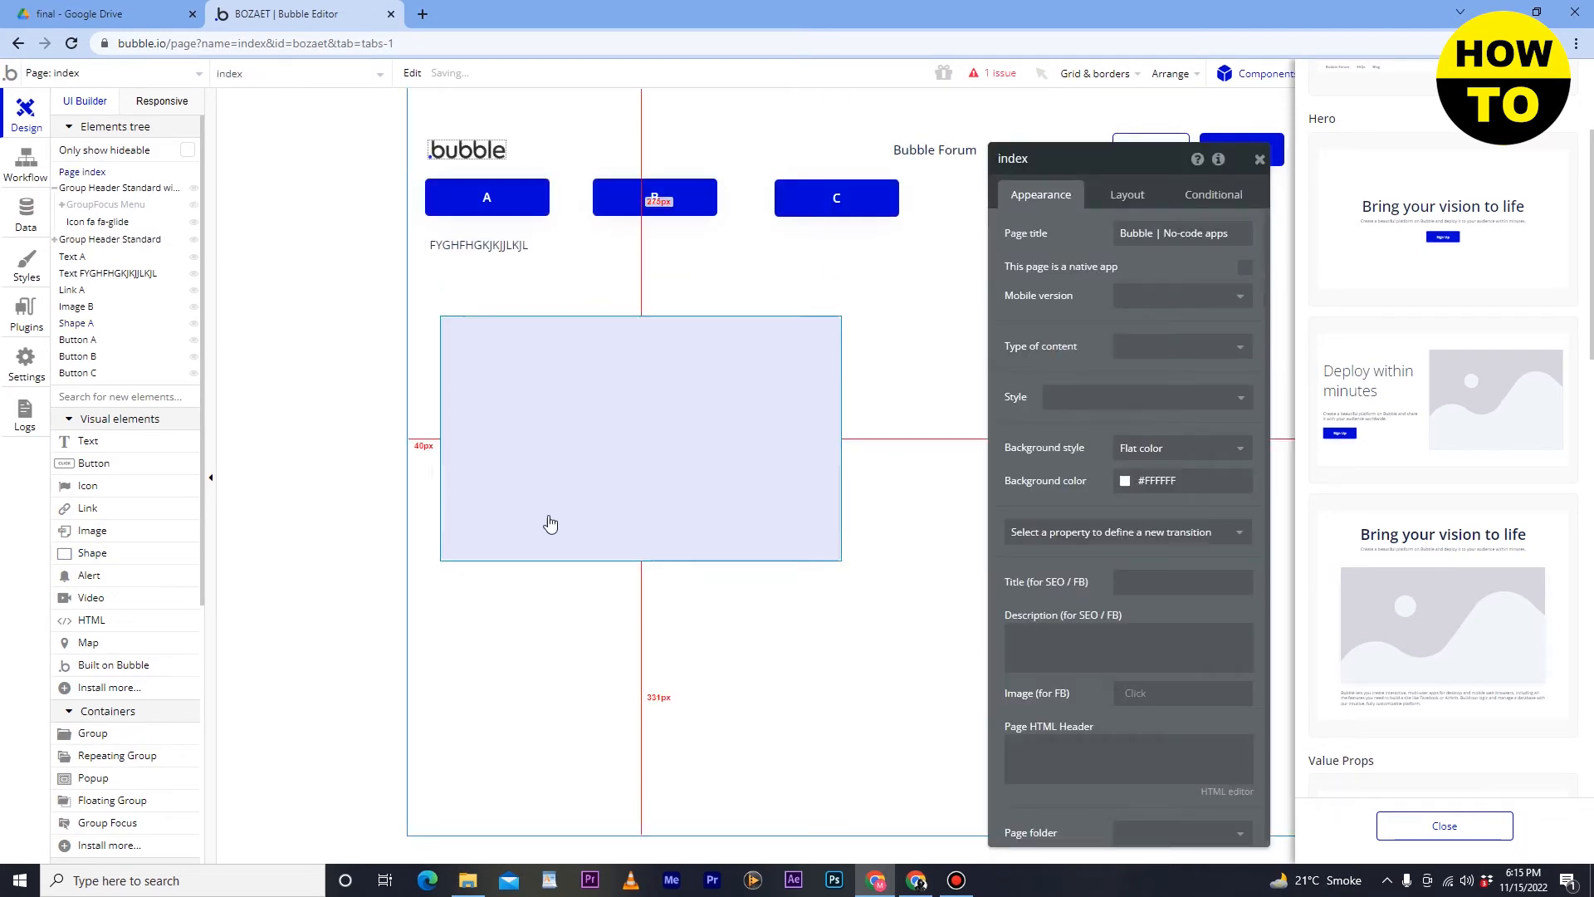
# Step: Add a video element to the right of the shape and resize it to about 449 by 272 px
pyautogui.click(105, 600)
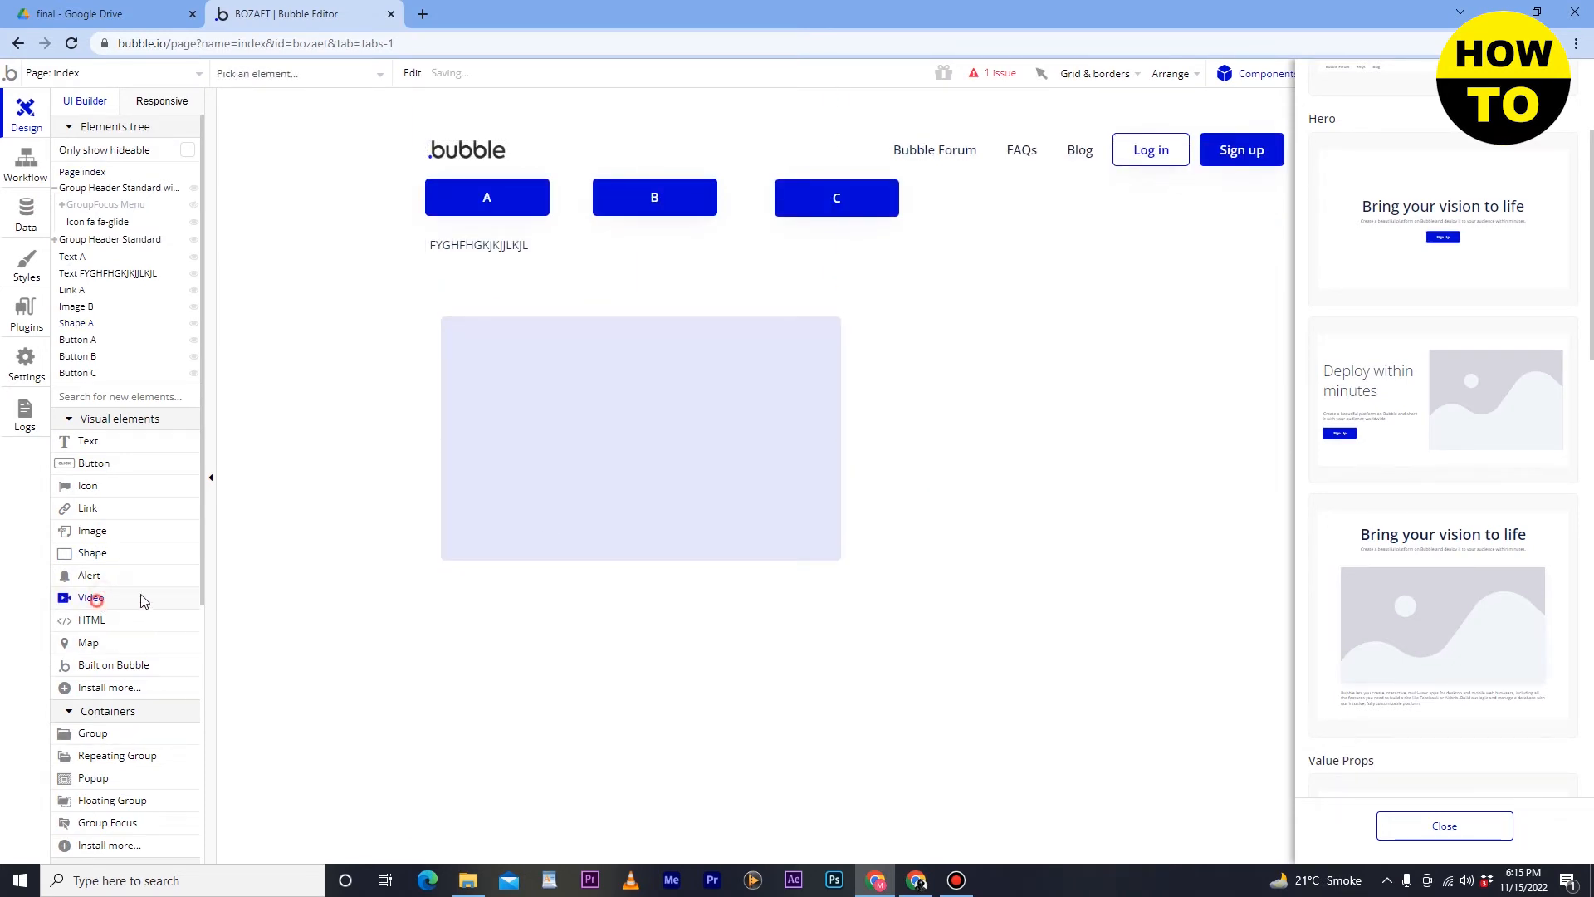
pyautogui.click(1101, 354)
pyautogui.moveTo(1085, 152); pyautogui.dragTo(1124, 606)
pyautogui.moveTo(1124, 456); pyautogui.dragTo(907, 431)
pyautogui.moveTo(1138, 531); pyautogui.dragTo(1247, 558)
pyautogui.moveTo(1111, 473); pyautogui.dragTo(1099, 467)
# Step: View the video element's layout settings and move its property editor aside to uncover the video
pyautogui.moveTo(1146, 625); pyautogui.dragTo(1065, 197)
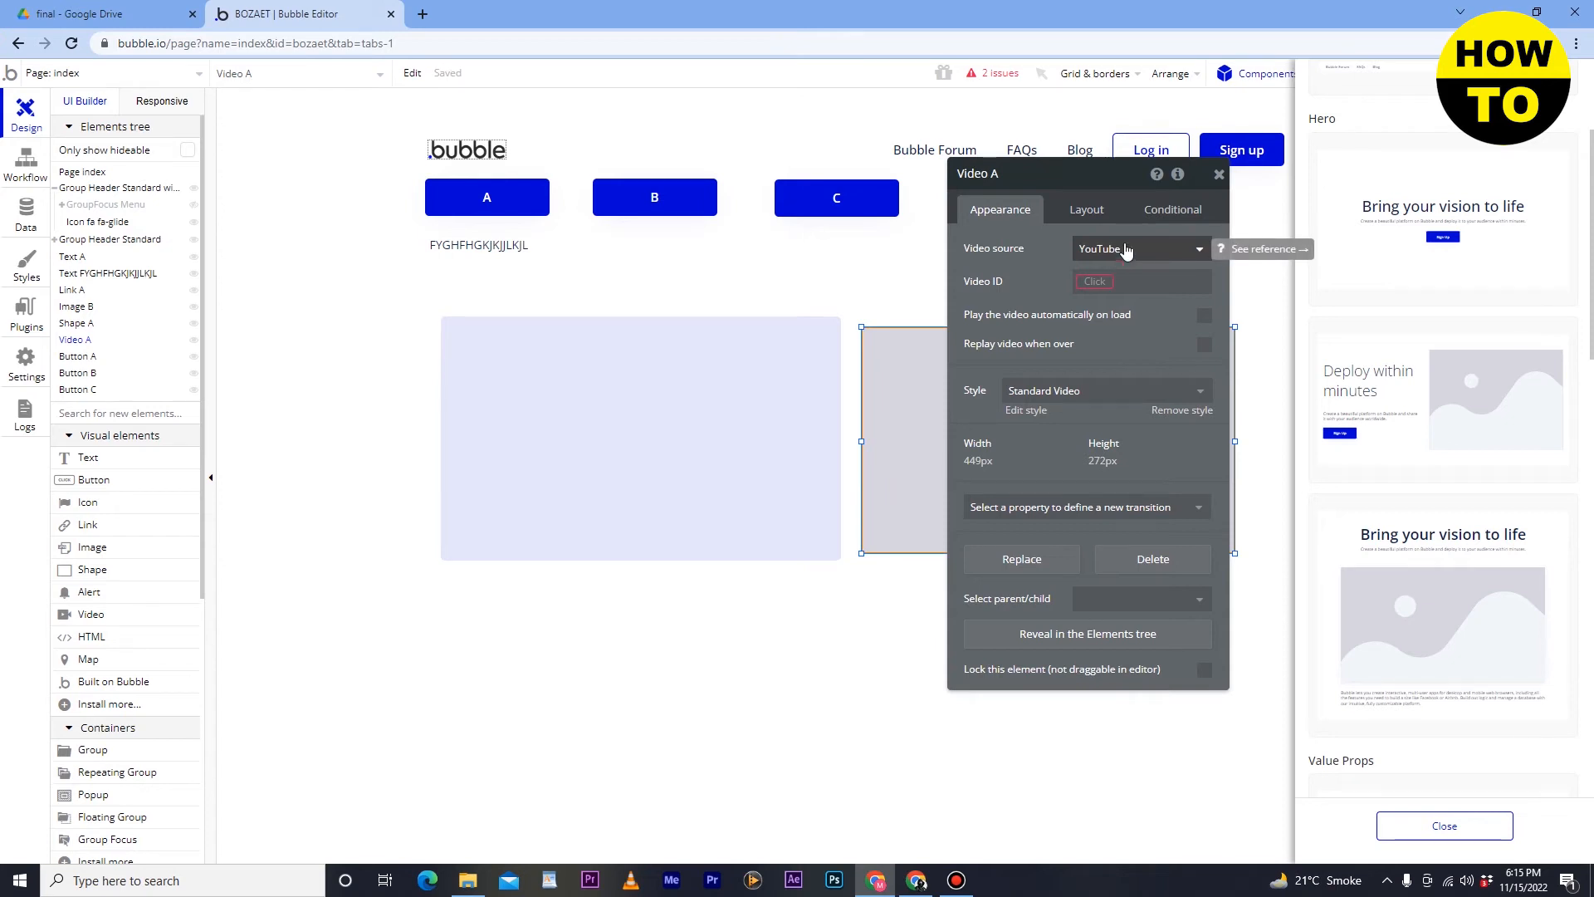
pyautogui.click(1117, 214)
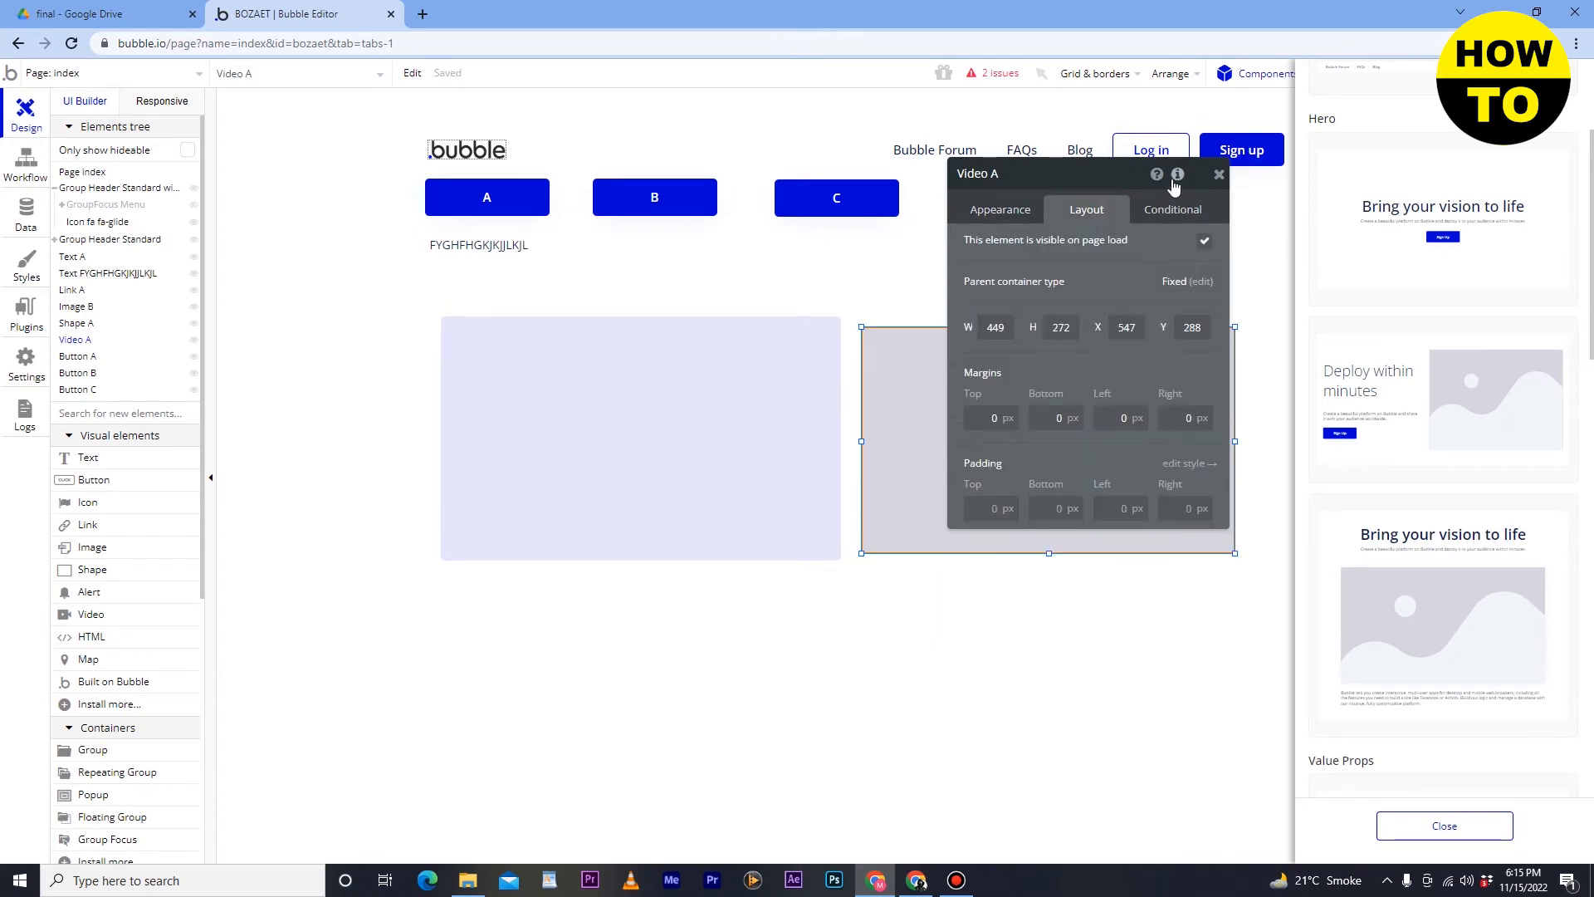
pyautogui.moveTo(1020, 172); pyautogui.dragTo(1333, 362)
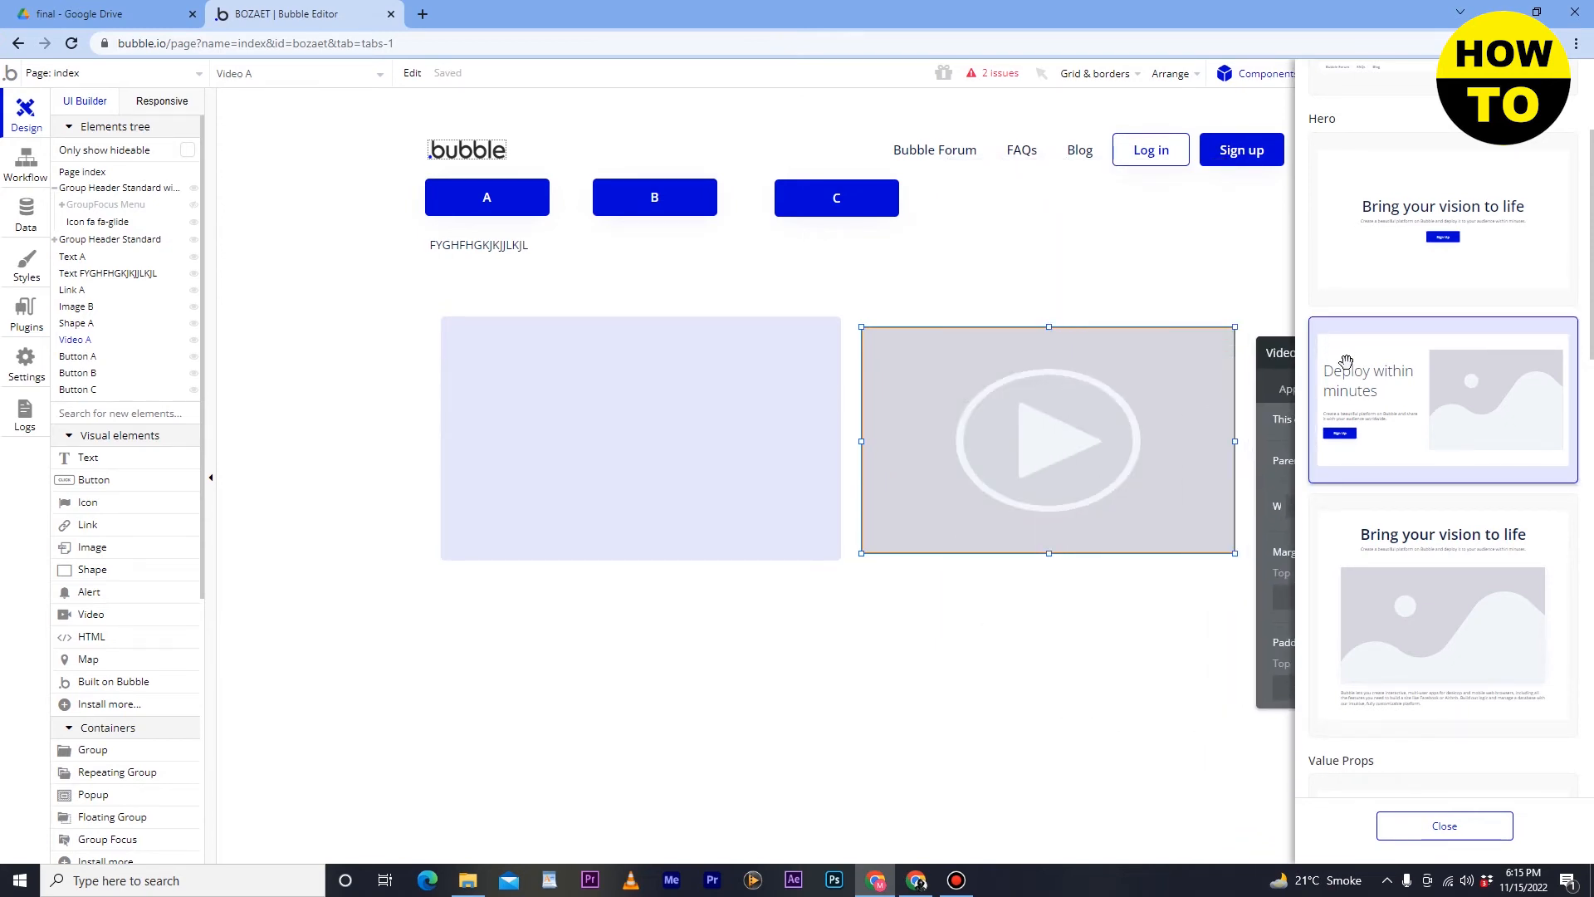
# Step: Add a map element directly below the shape and resize it to about 436 by 297 px
pyautogui.scroll(-1, 116, 614)
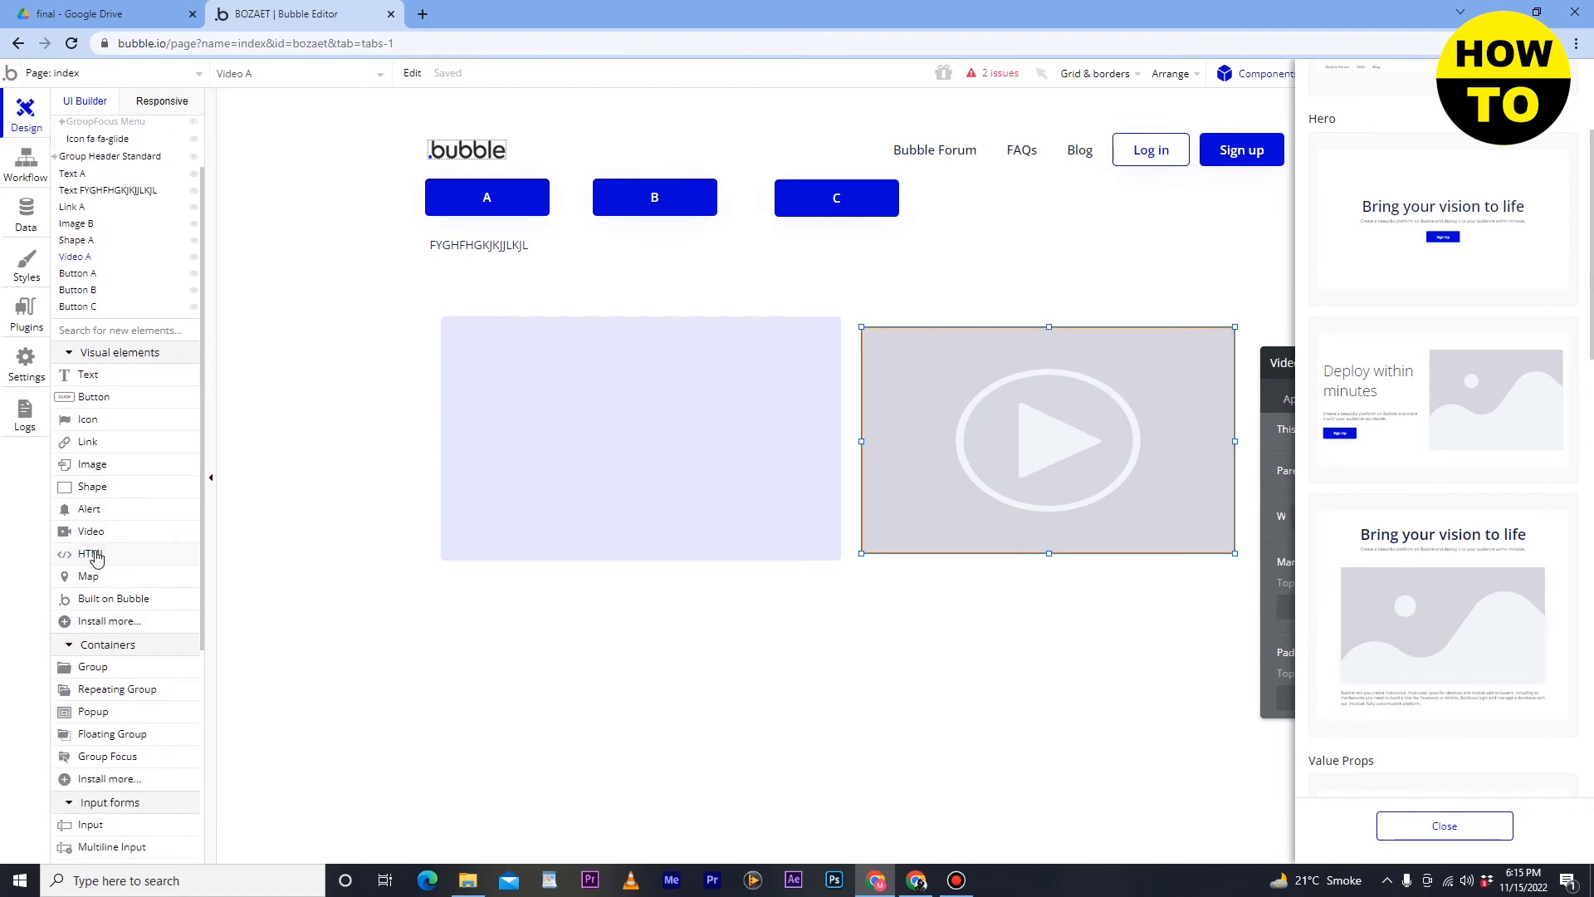
pyautogui.click(98, 558)
pyautogui.moveTo(87, 583); pyautogui.dragTo(491, 605)
pyautogui.moveTo(633, 655)
pyautogui.mouseDown()
pyautogui.moveTo(608, 623)
pyautogui.moveTo(624, 634)
pyautogui.mouseUp()
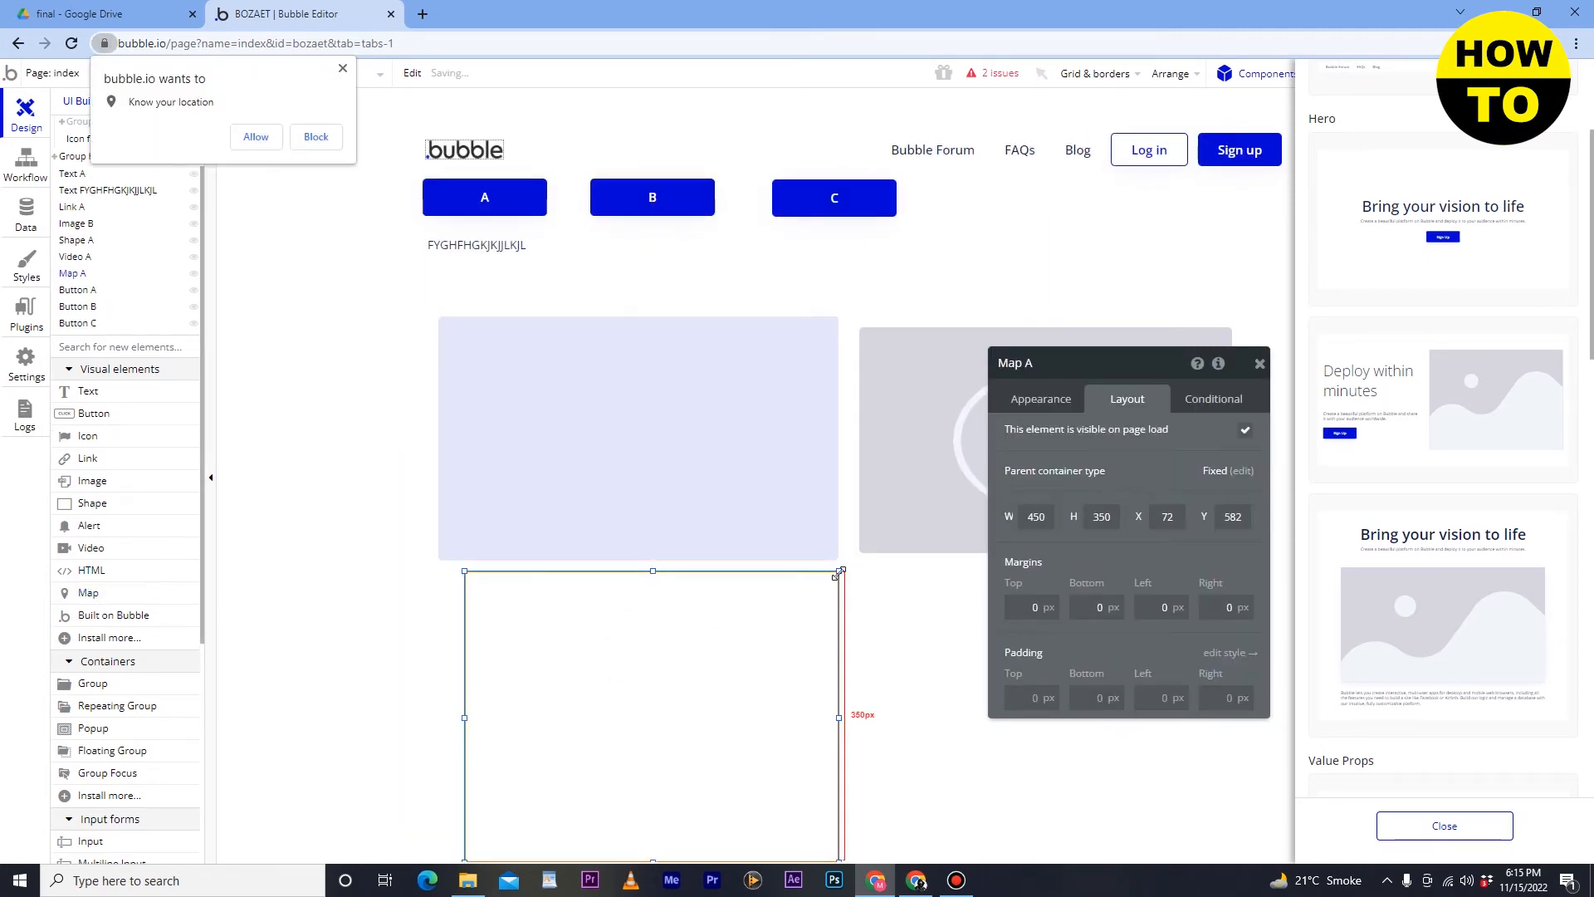
pyautogui.moveTo(839, 572); pyautogui.dragTo(671, 647)
pyautogui.moveTo(581, 722); pyautogui.dragTo(571, 639)
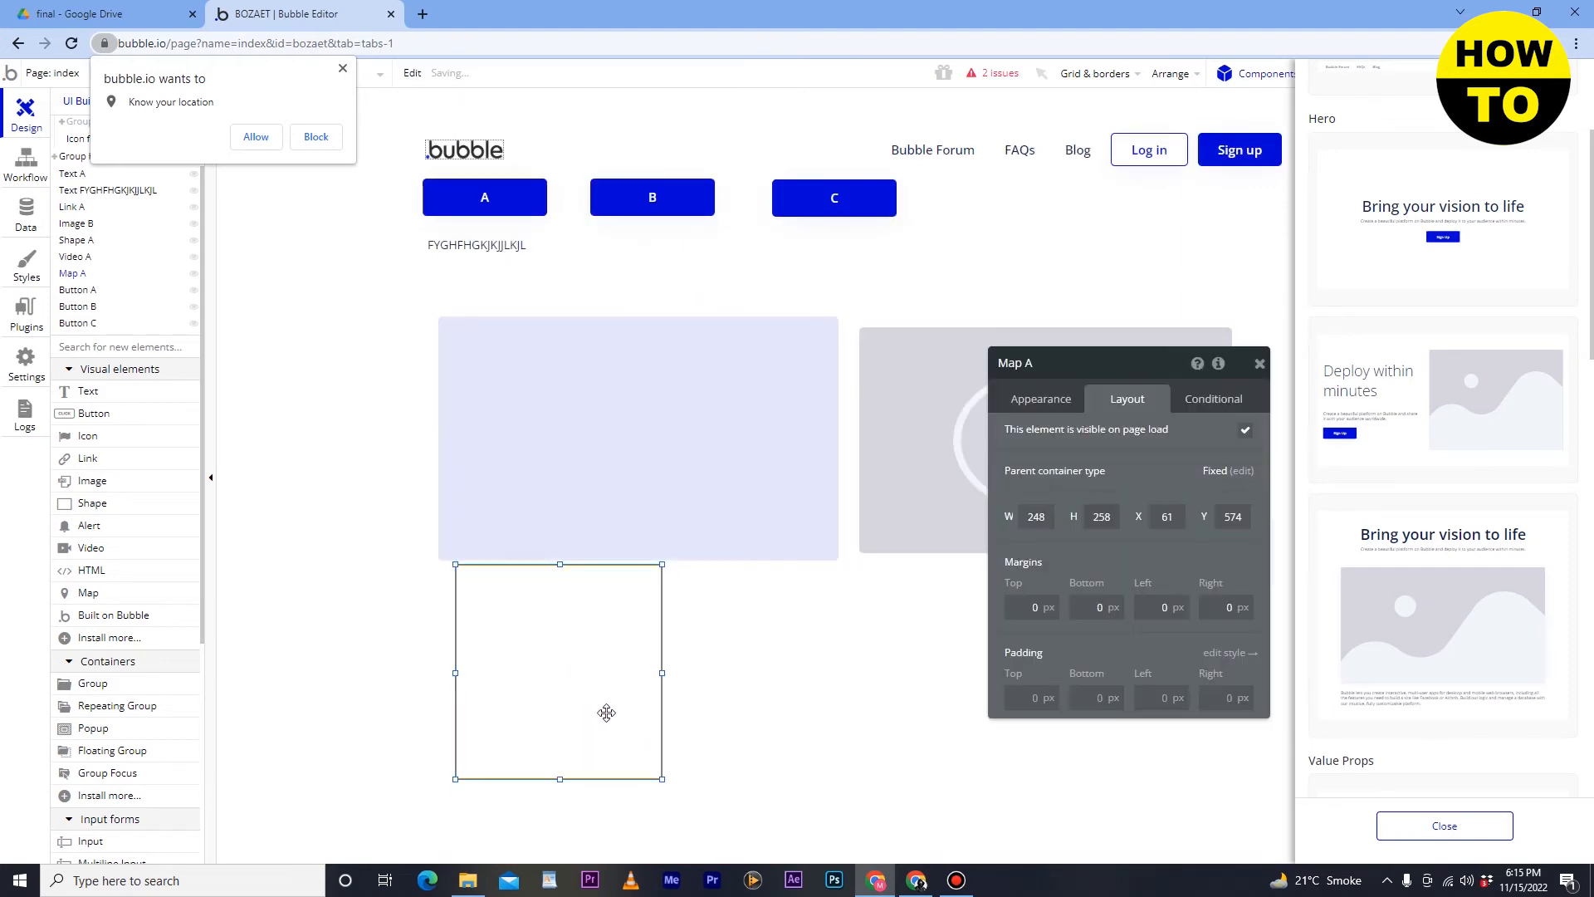
pyautogui.moveTo(662, 781); pyautogui.dragTo(828, 807)
pyautogui.moveTo(698, 695)
pyautogui.mouseDown()
pyautogui.moveTo(647, 714)
pyautogui.moveTo(696, 700)
pyautogui.mouseUp()
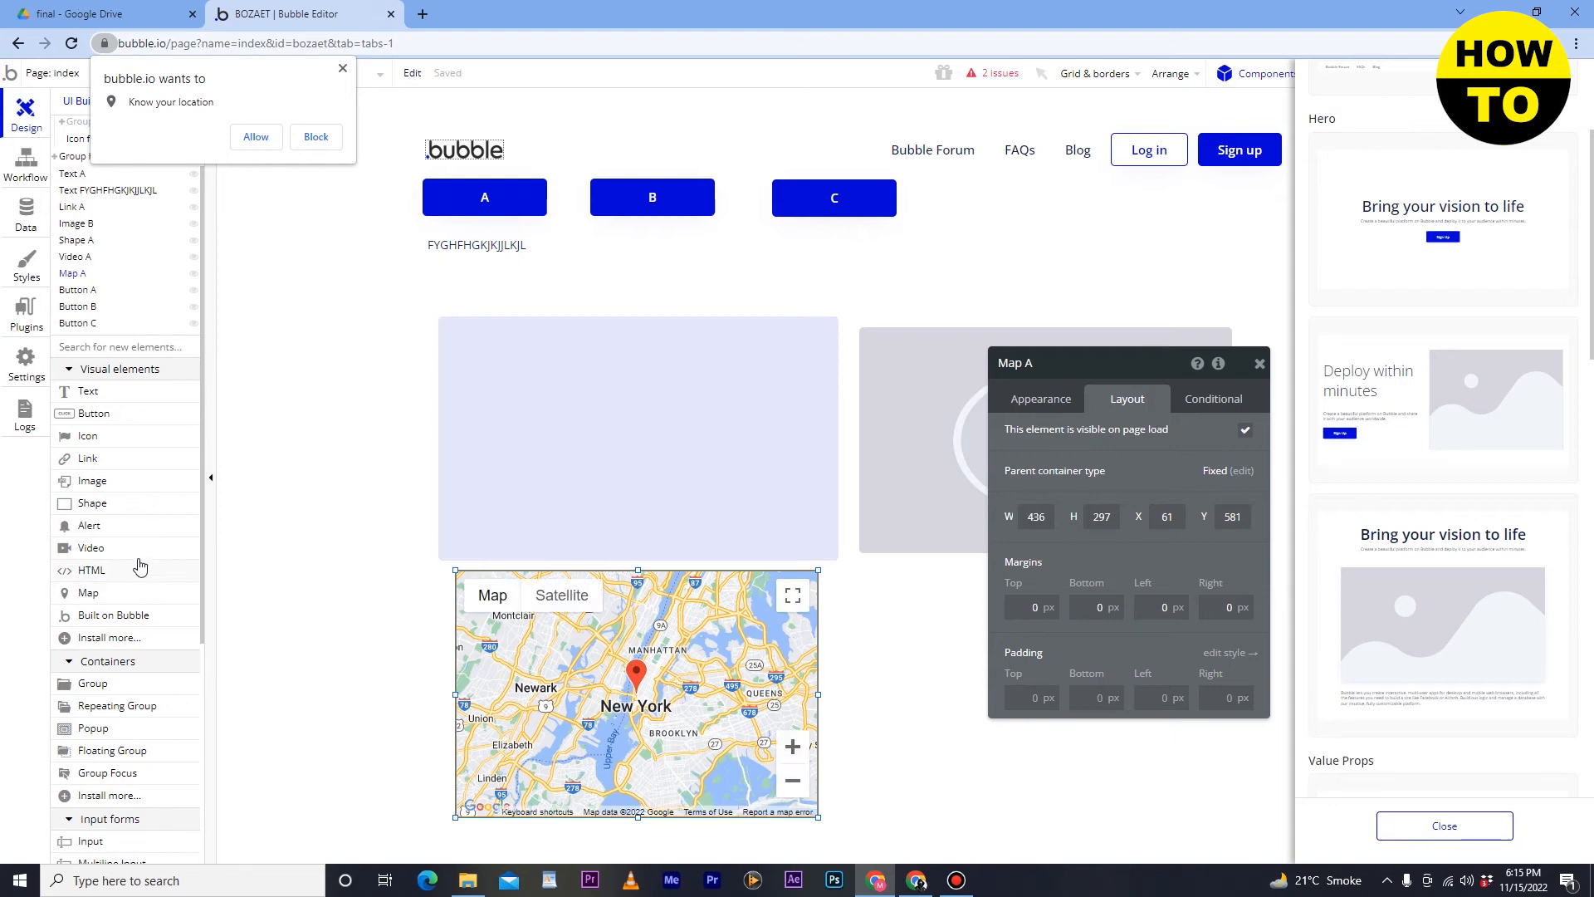
pyautogui.scroll(-2, 158, 635)
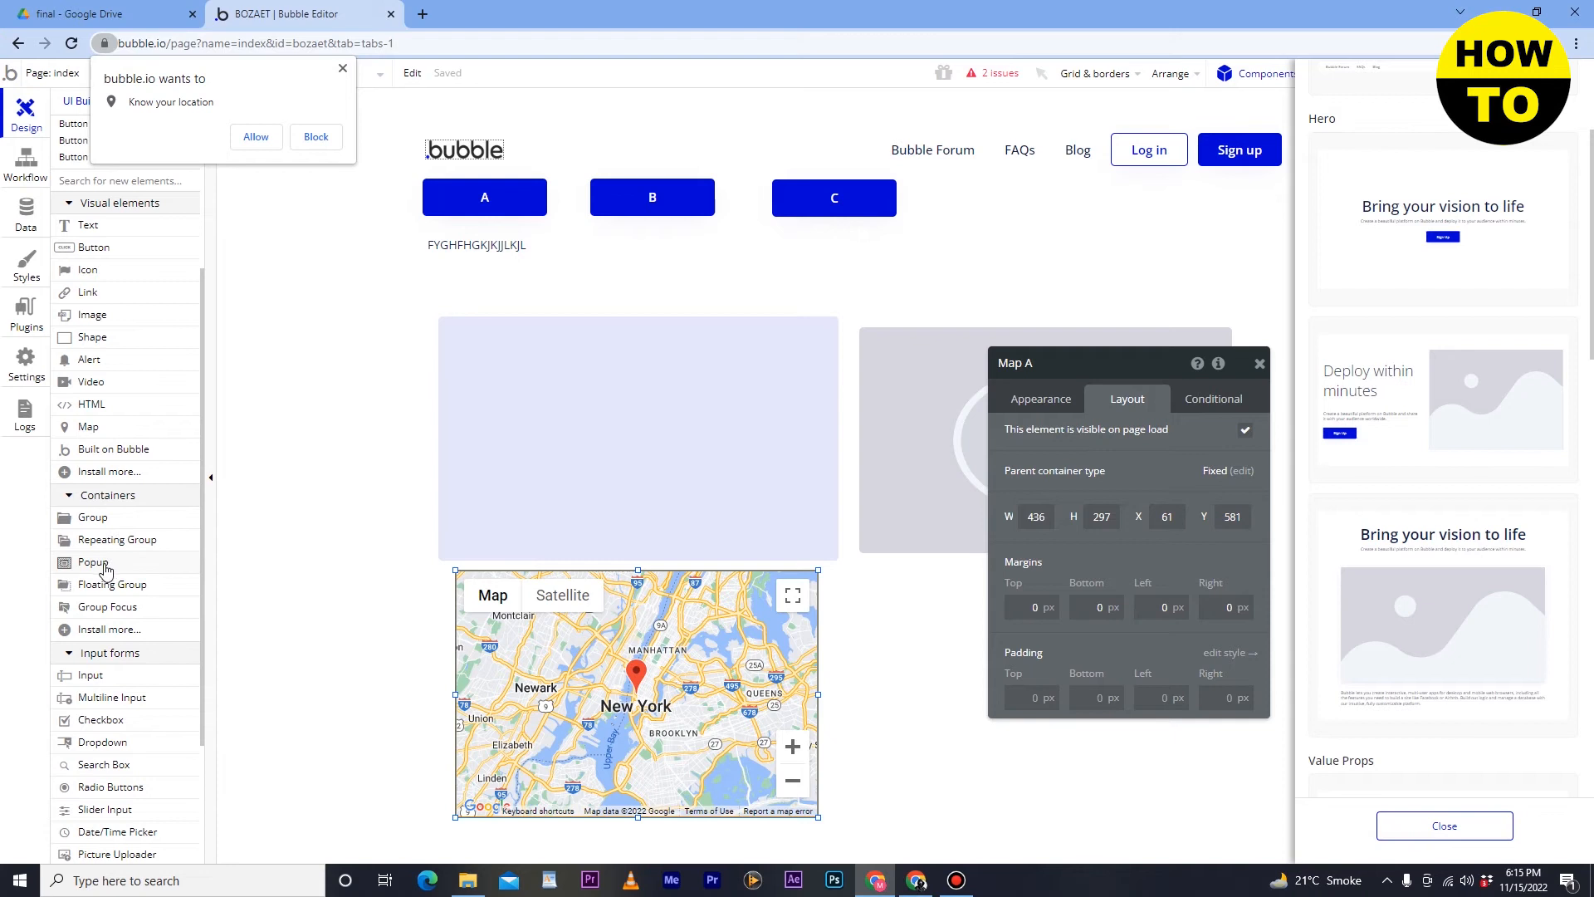
pyautogui.scroll(-2, 166, 615)
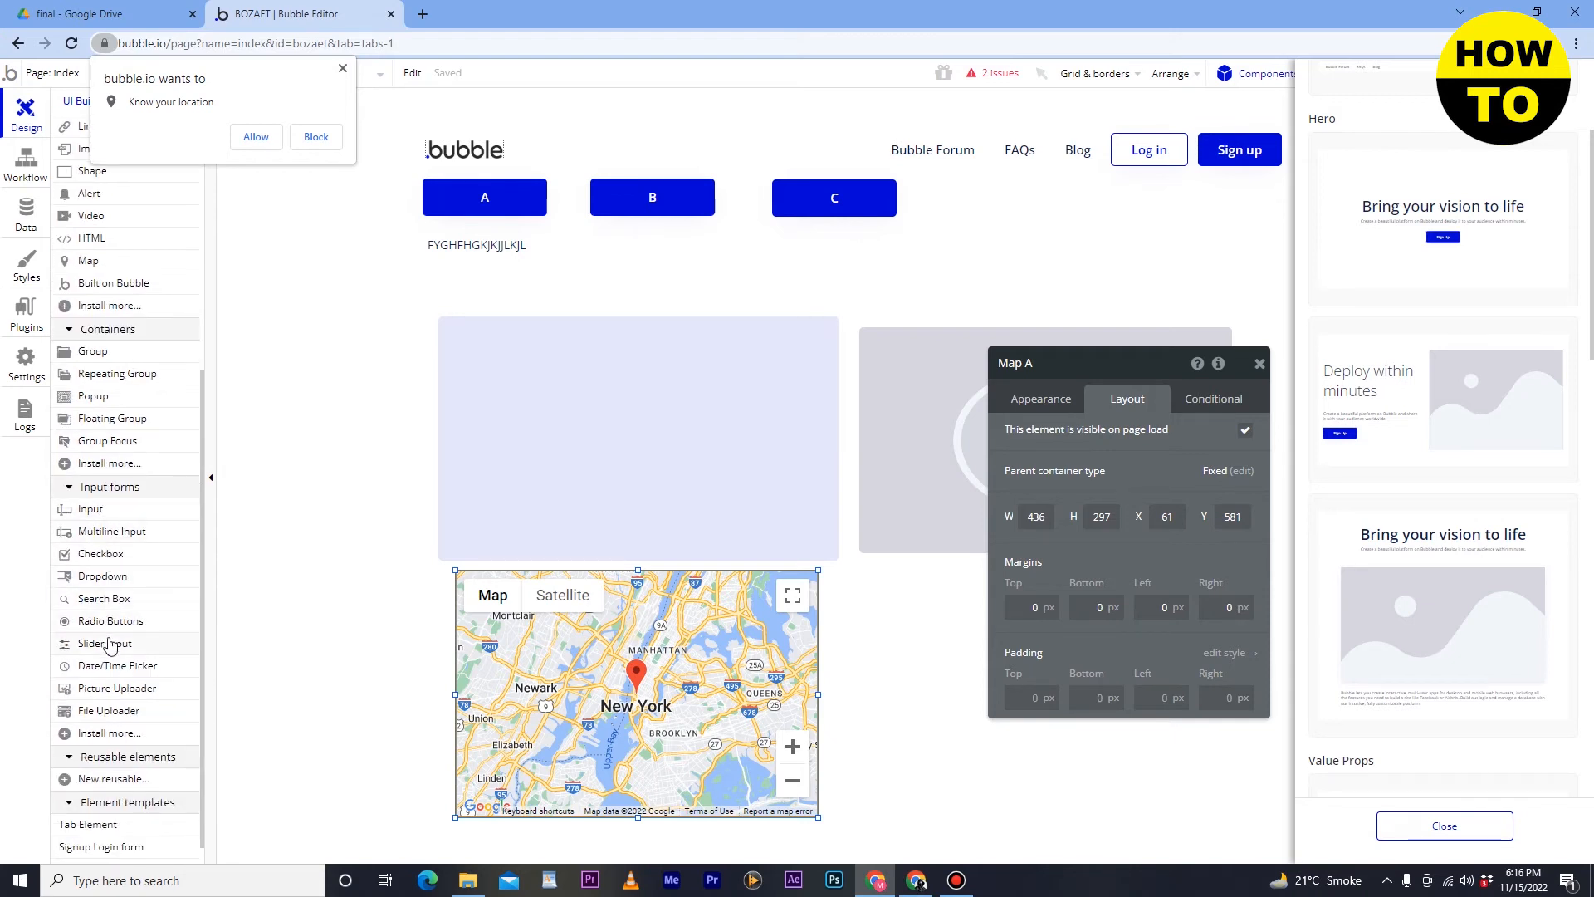
# Step: Add an input field between the FYGHFHGKJKJJLKJL text and the large shape, about 16 px above the shape
pyautogui.moveTo(131, 524); pyautogui.dragTo(889, 590)
pyautogui.moveTo(1131, 370); pyautogui.dragTo(1162, 8)
pyautogui.moveTo(898, 616); pyautogui.dragTo(483, 287)
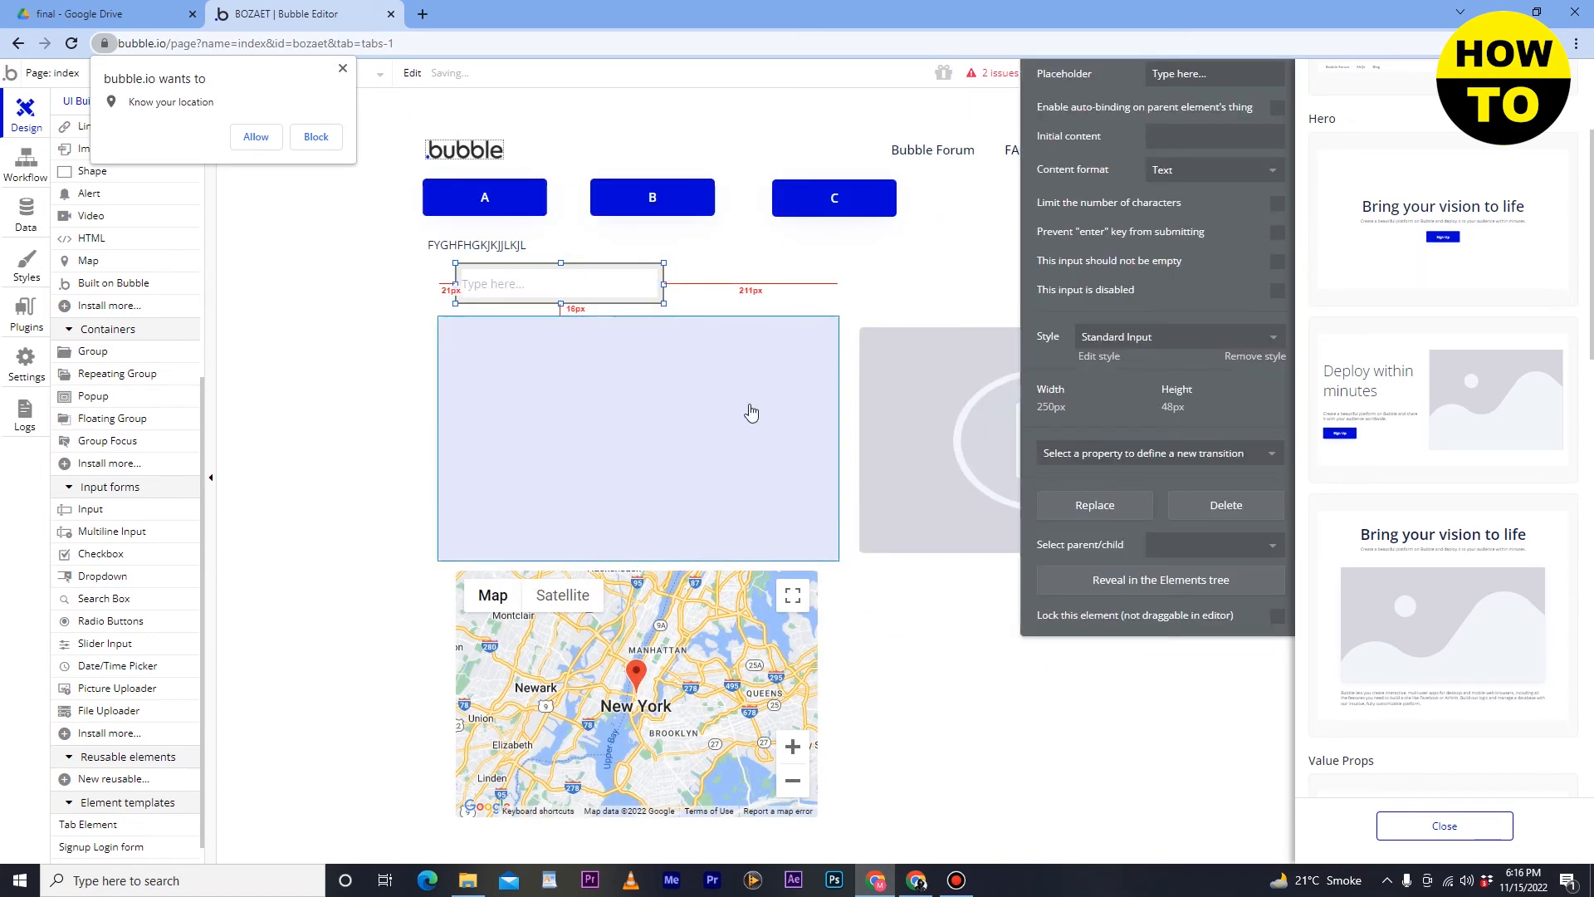
# Step: Add the Sign Up popup from the Signup/Login components to the page twice, dismissing the location request and returning to the page
pyautogui.scroll(-5, 1374, 635)
pyautogui.scroll(-10, 1374, 635)
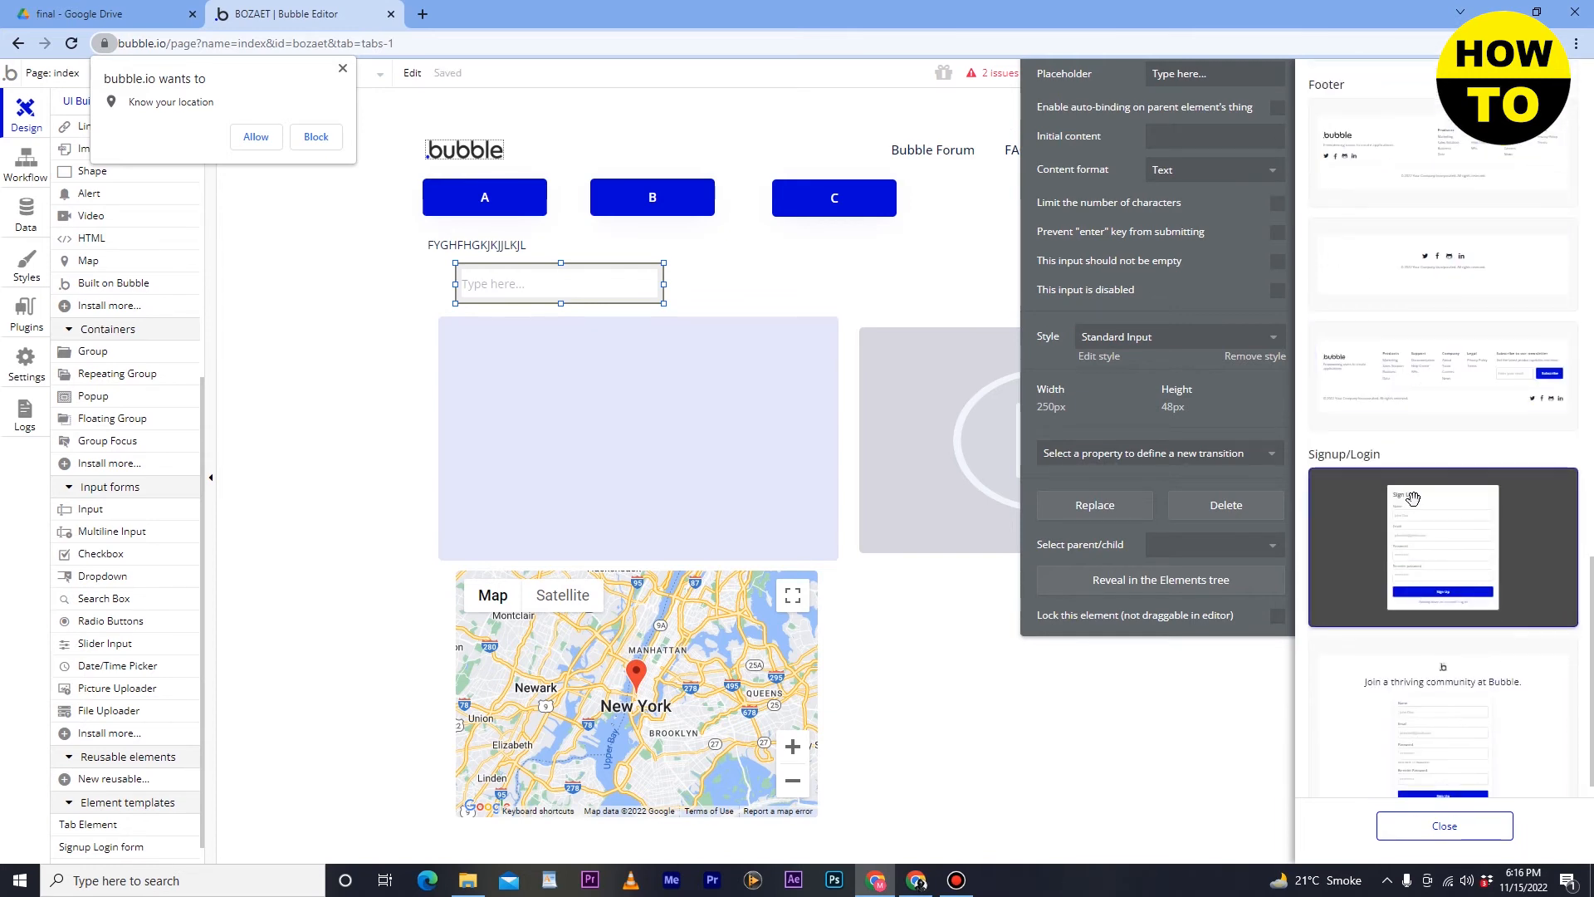
pyautogui.click(1410, 498)
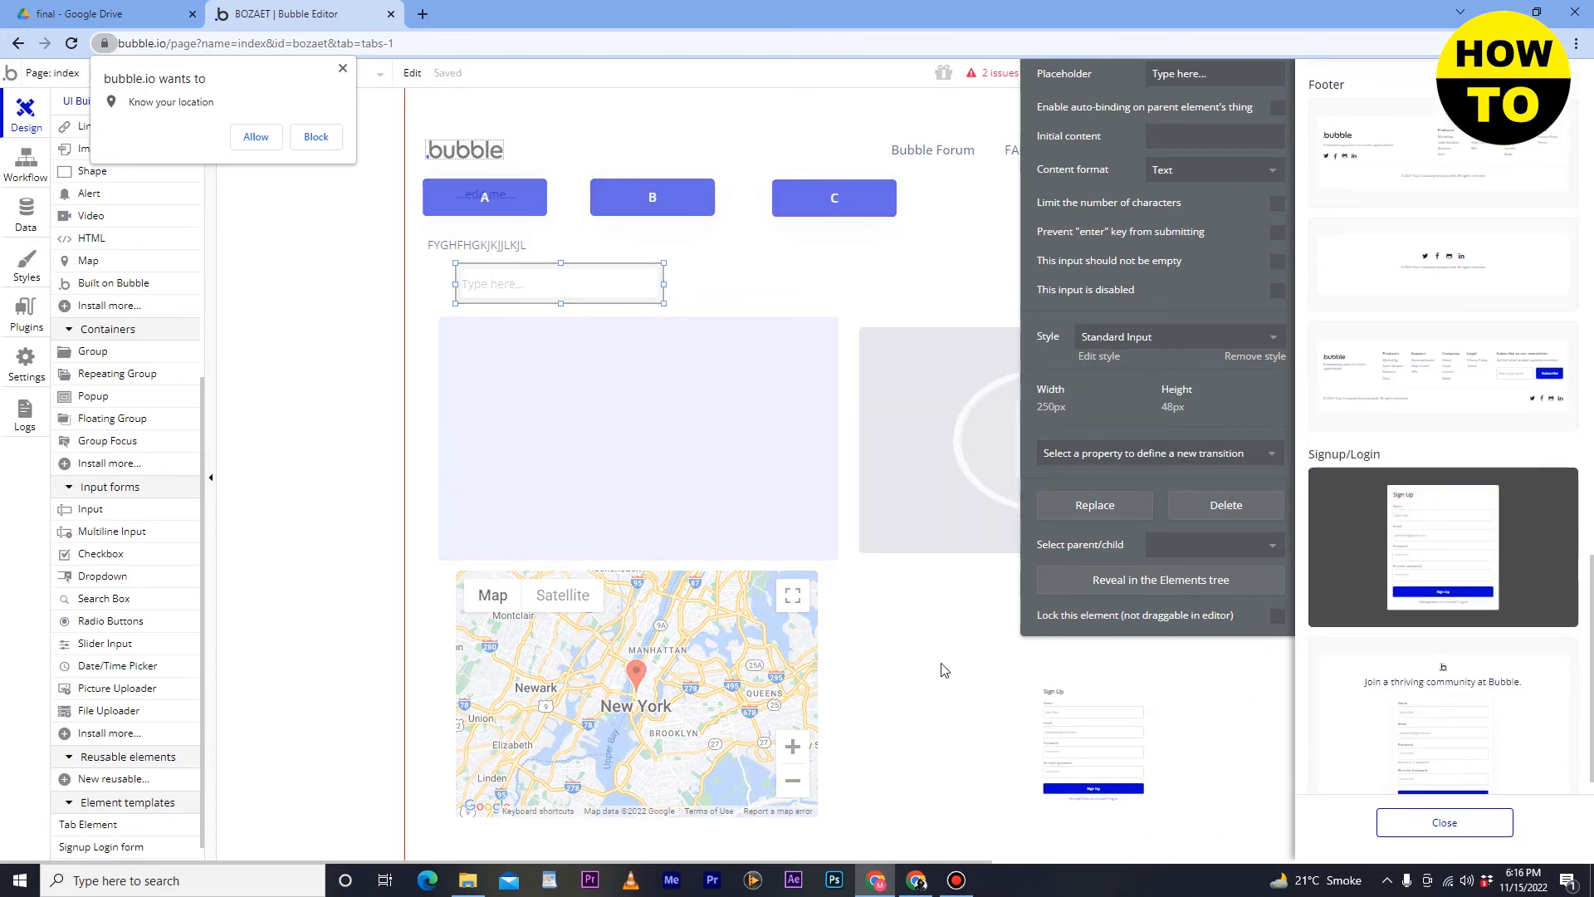
pyautogui.click(1018, 694)
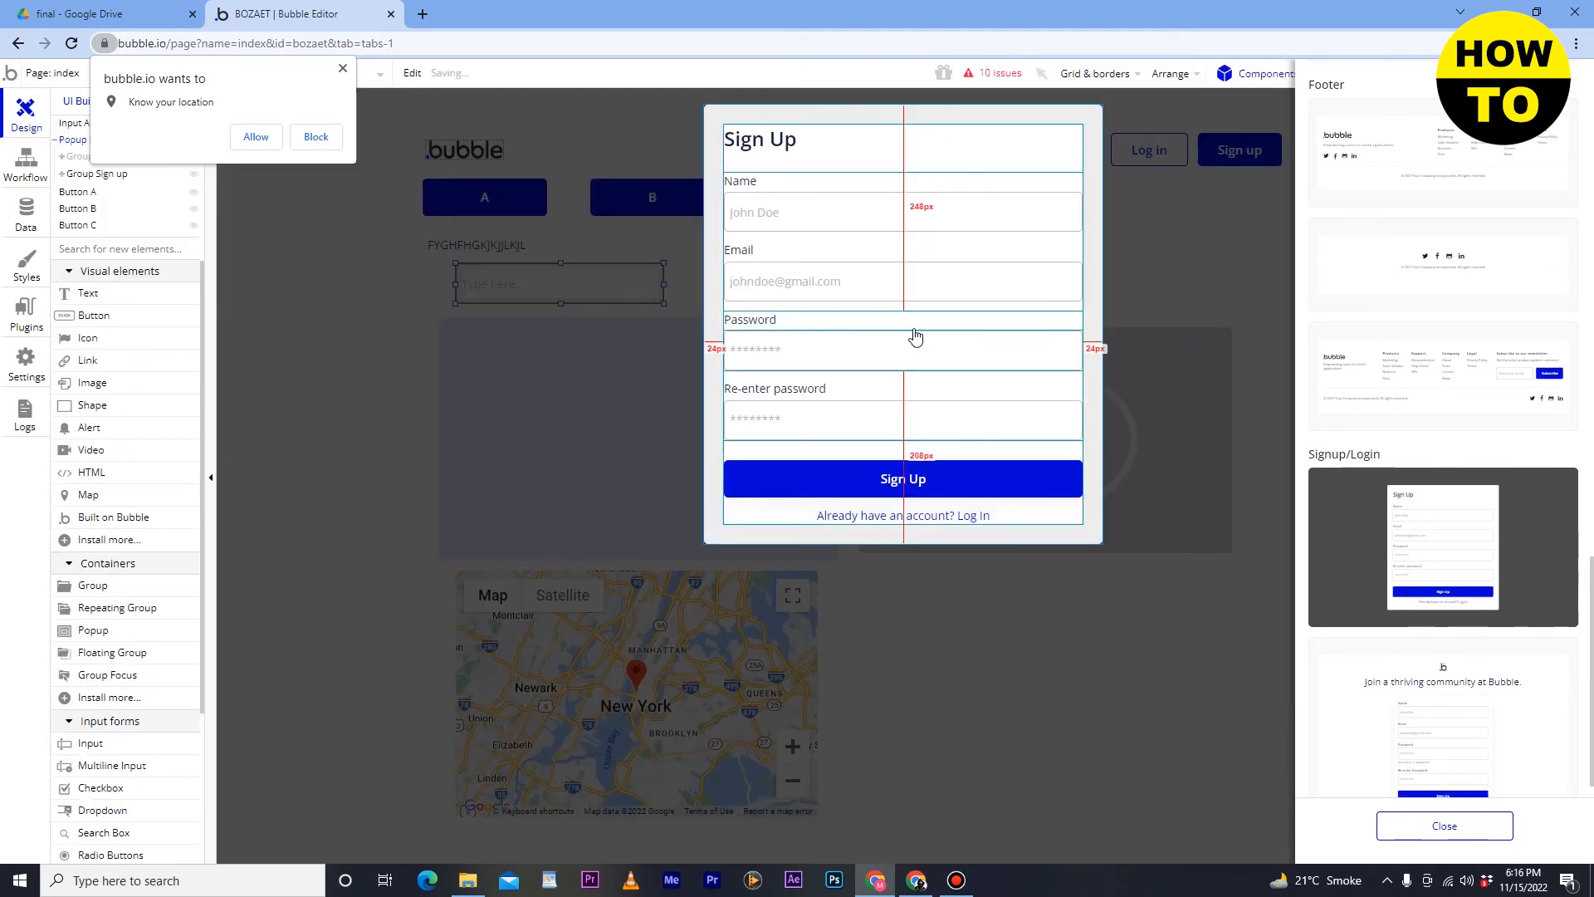
pyautogui.click(342, 68)
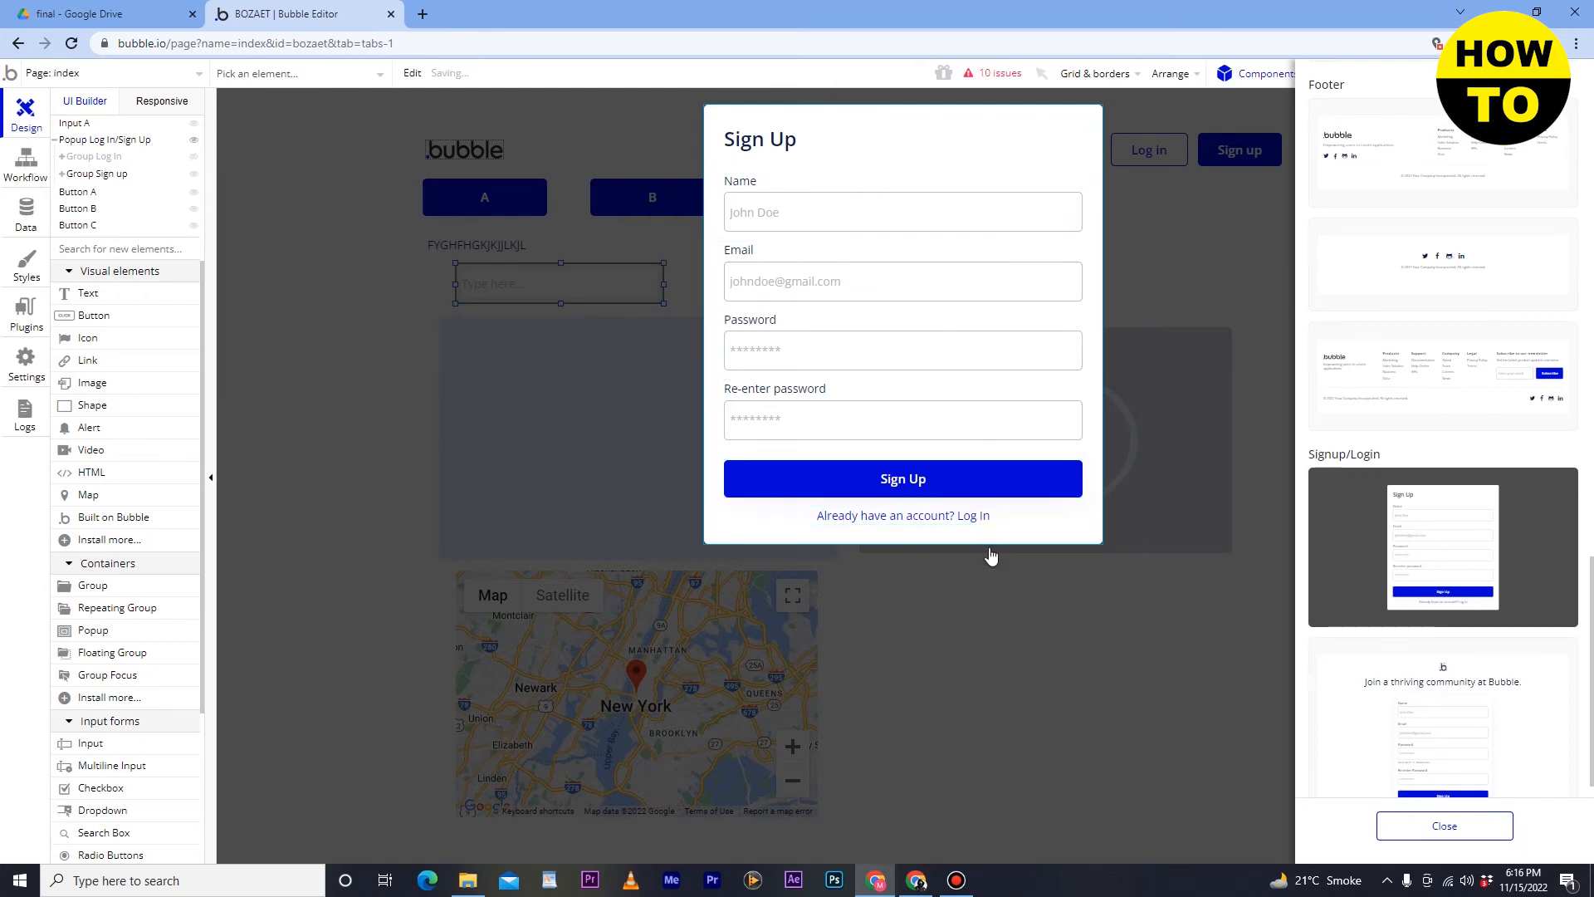
pyautogui.click(526, 341)
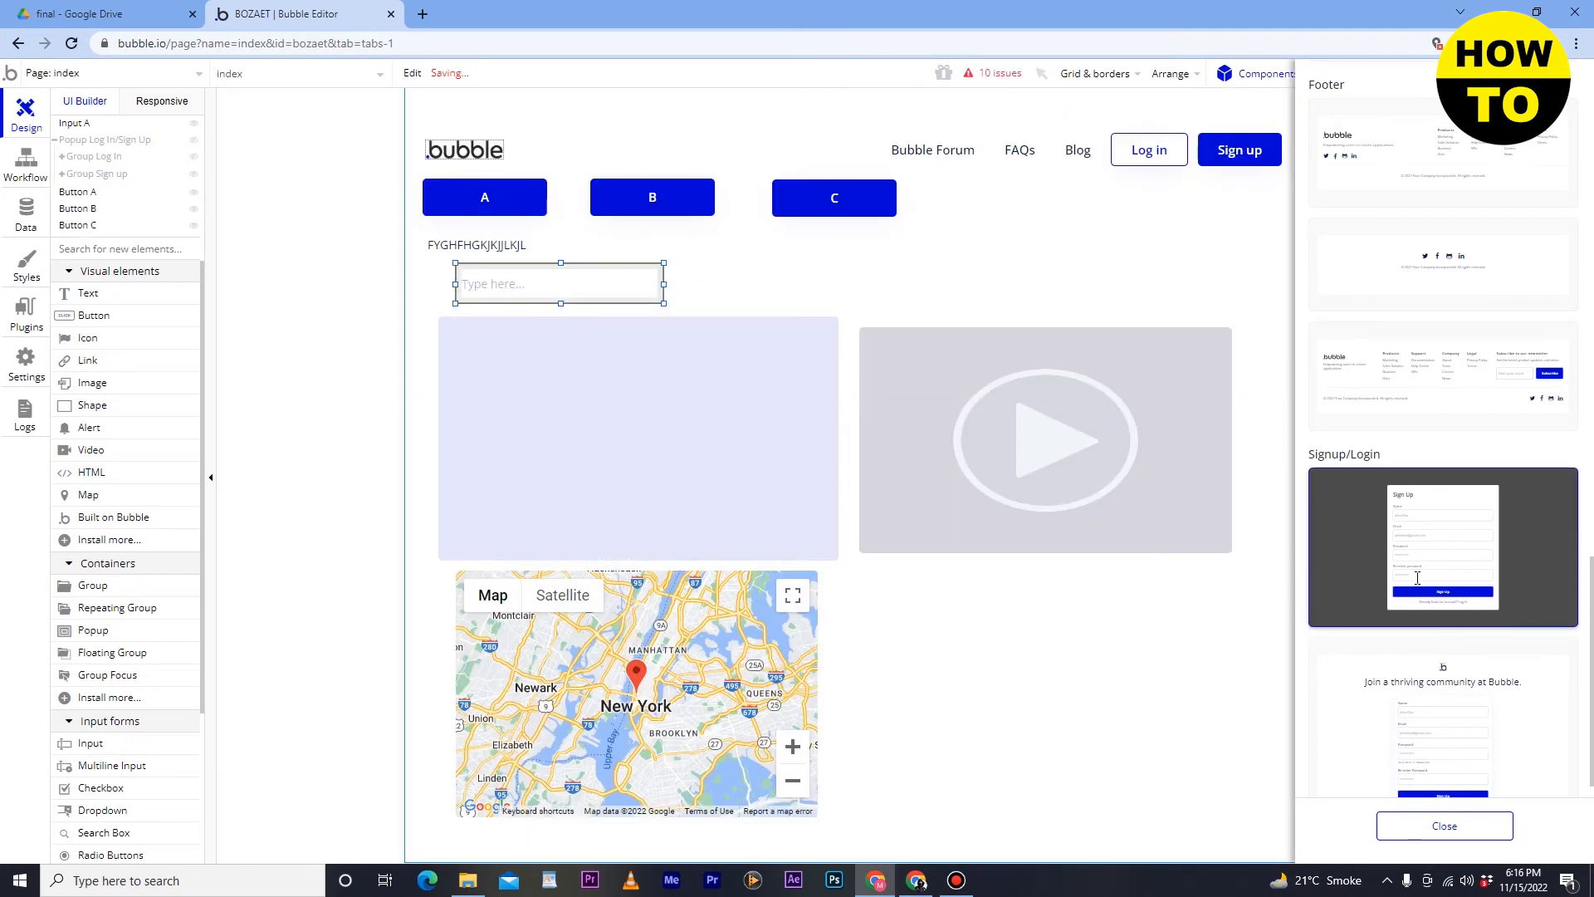
pyautogui.click(1417, 577)
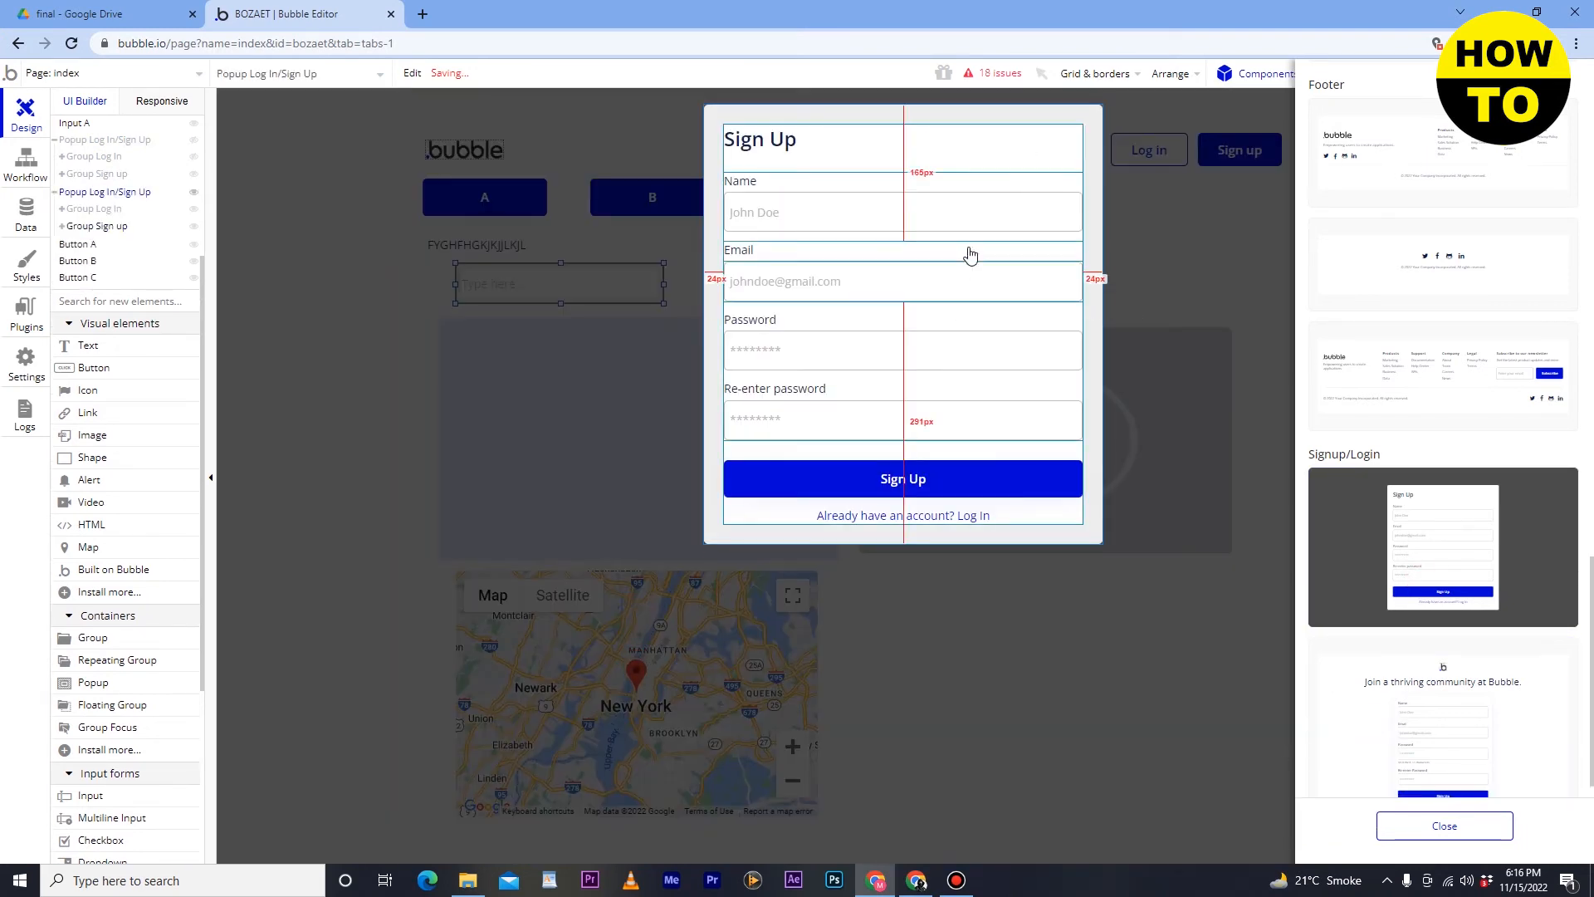
pyautogui.click(1020, 634)
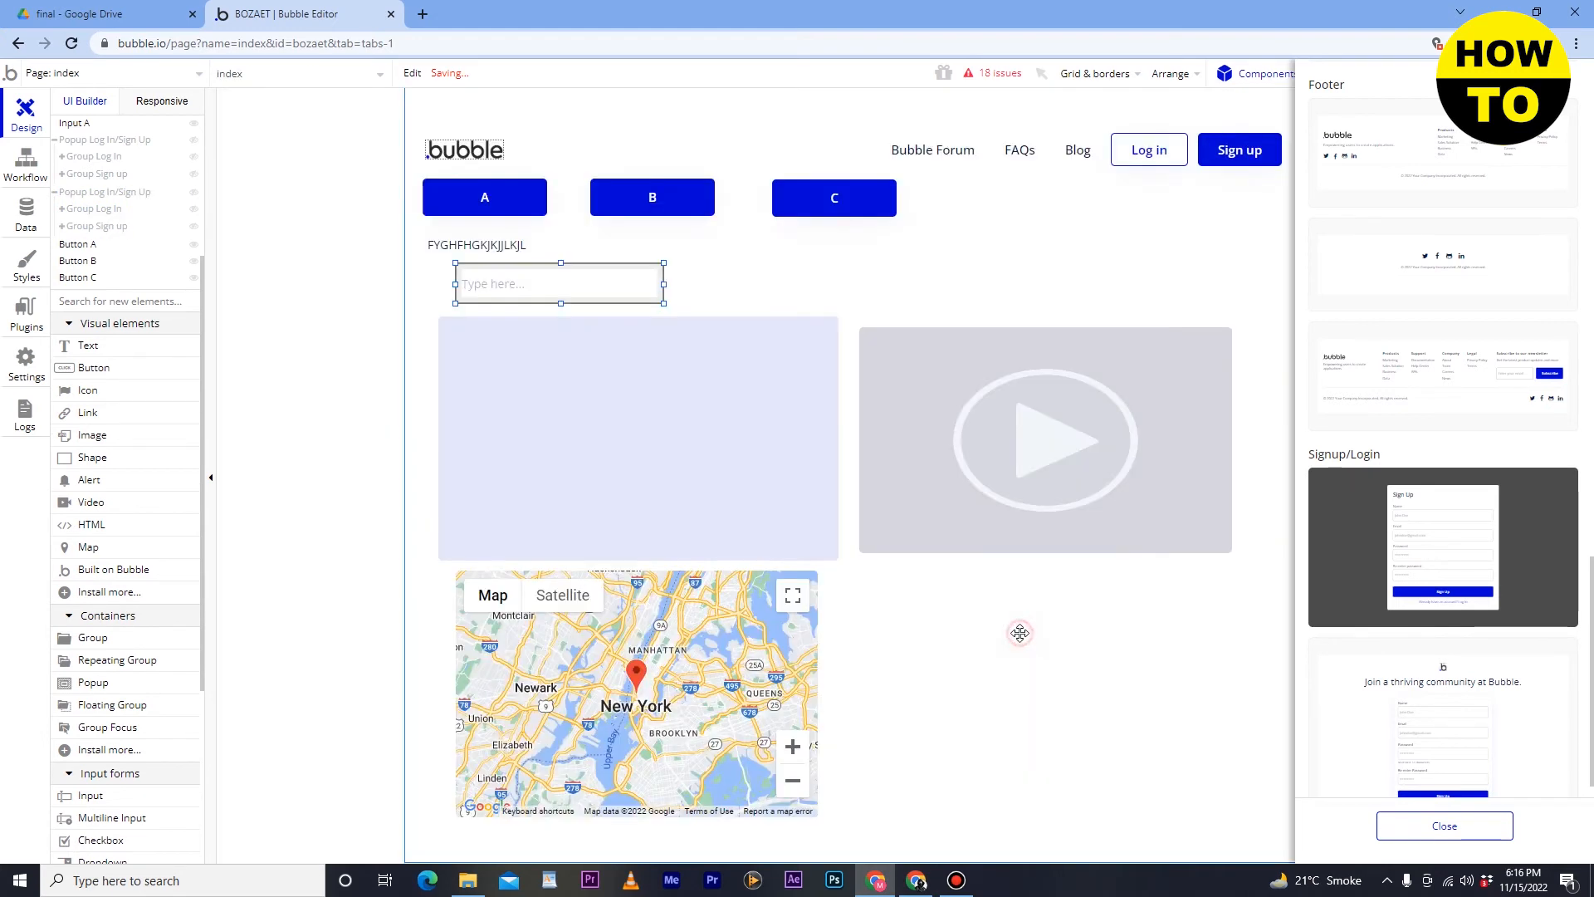
# Step: Add a slider input below the video element and a date/time picker directly beneath the slider
pyautogui.scroll(-3, 179, 619)
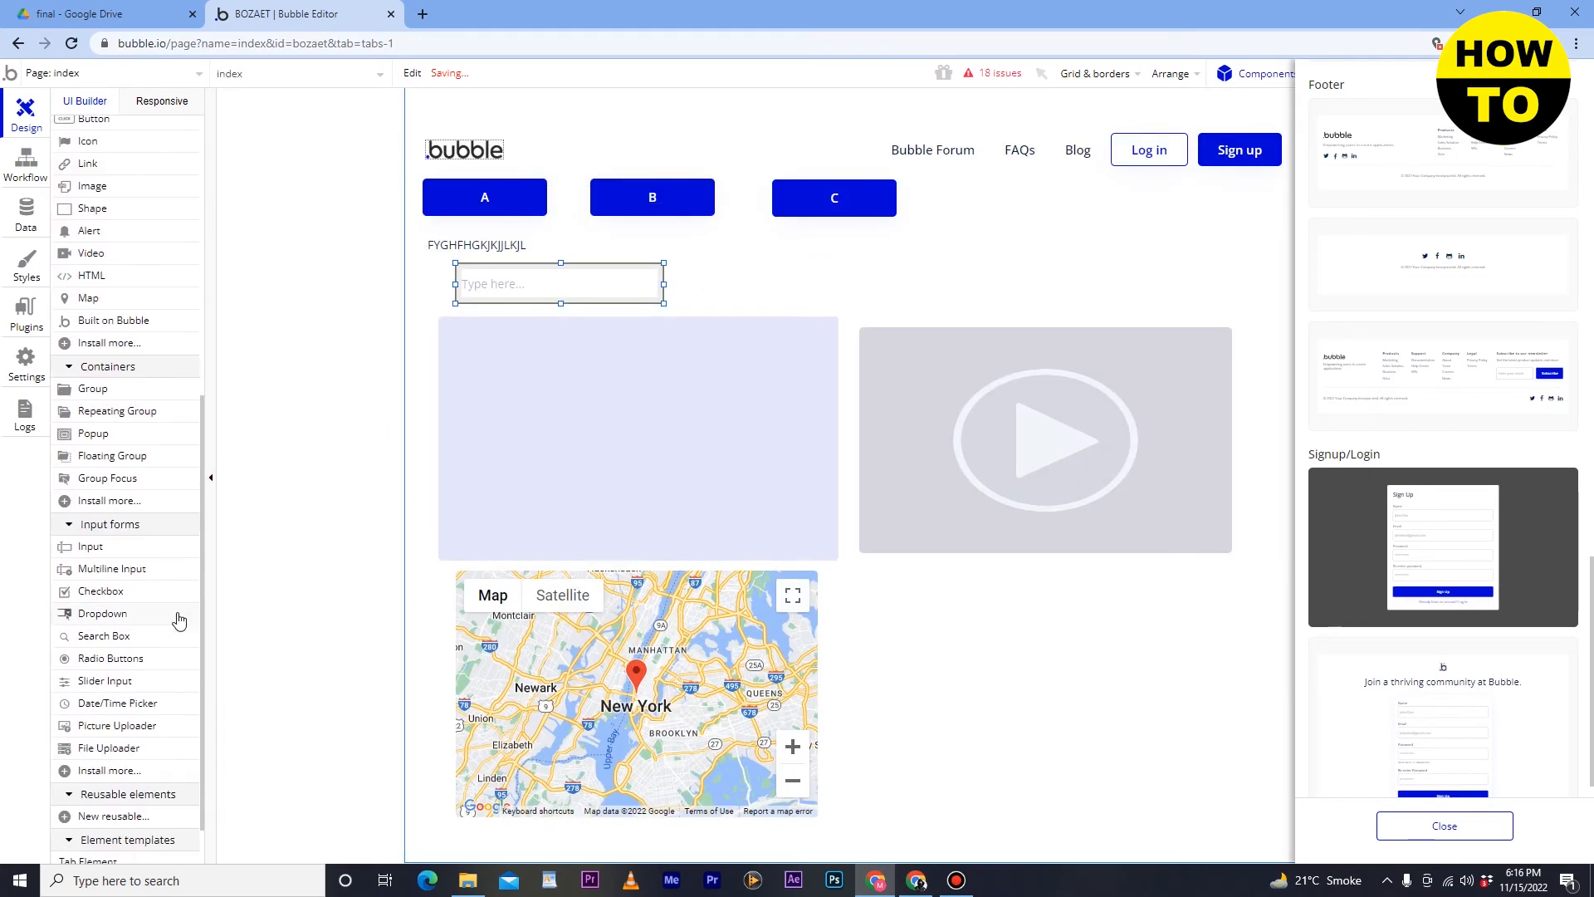
pyautogui.scroll(-1, 177, 618)
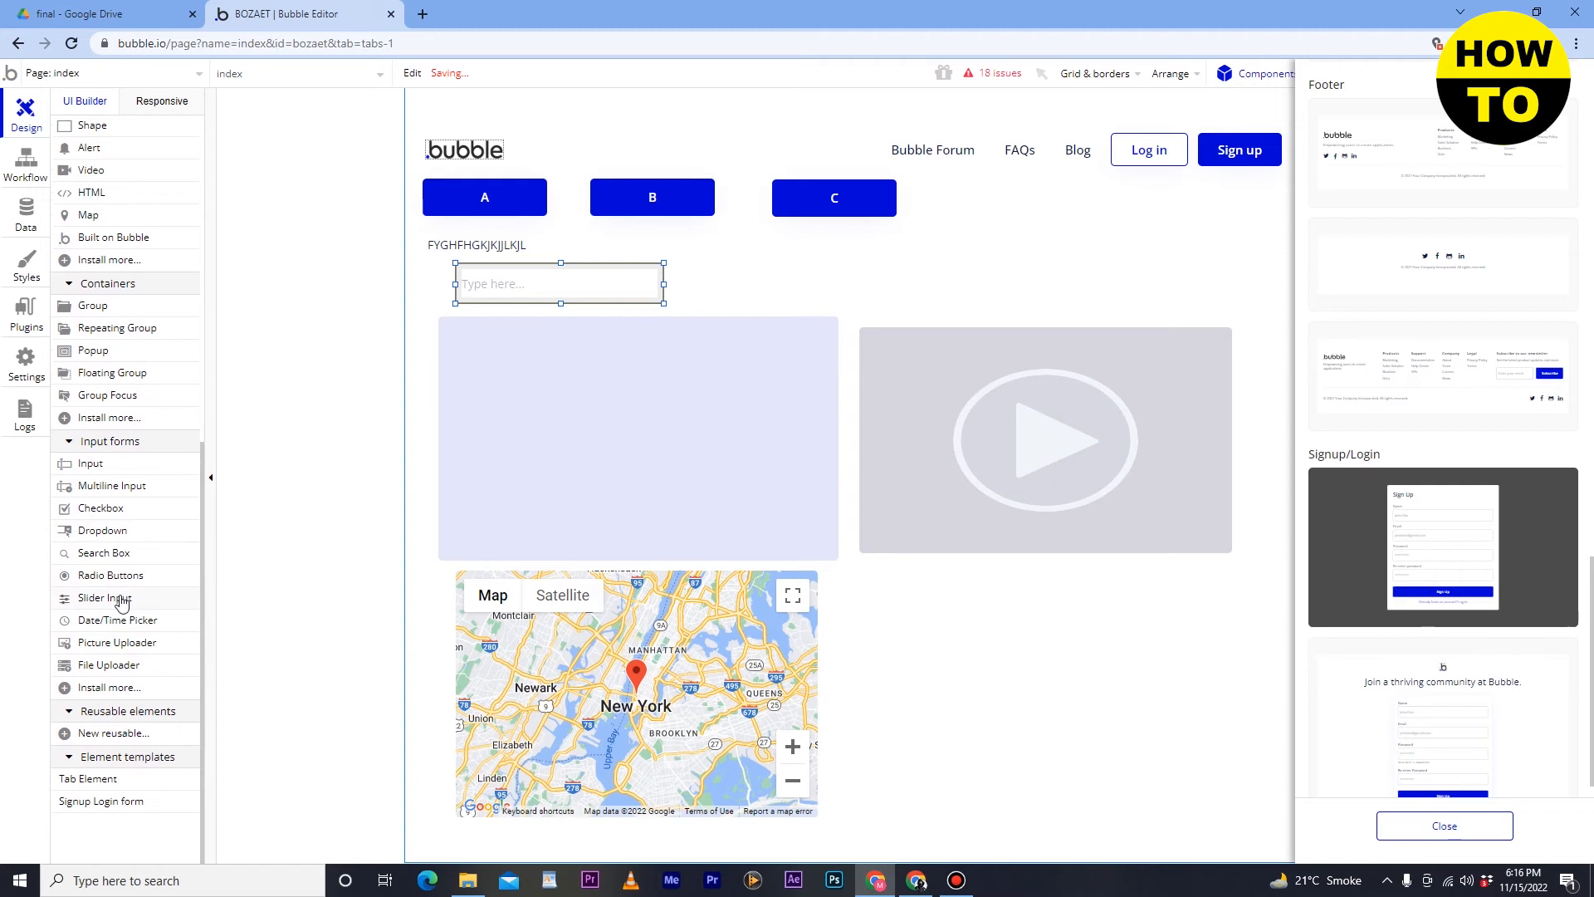
pyautogui.moveTo(119, 602); pyautogui.dragTo(903, 600)
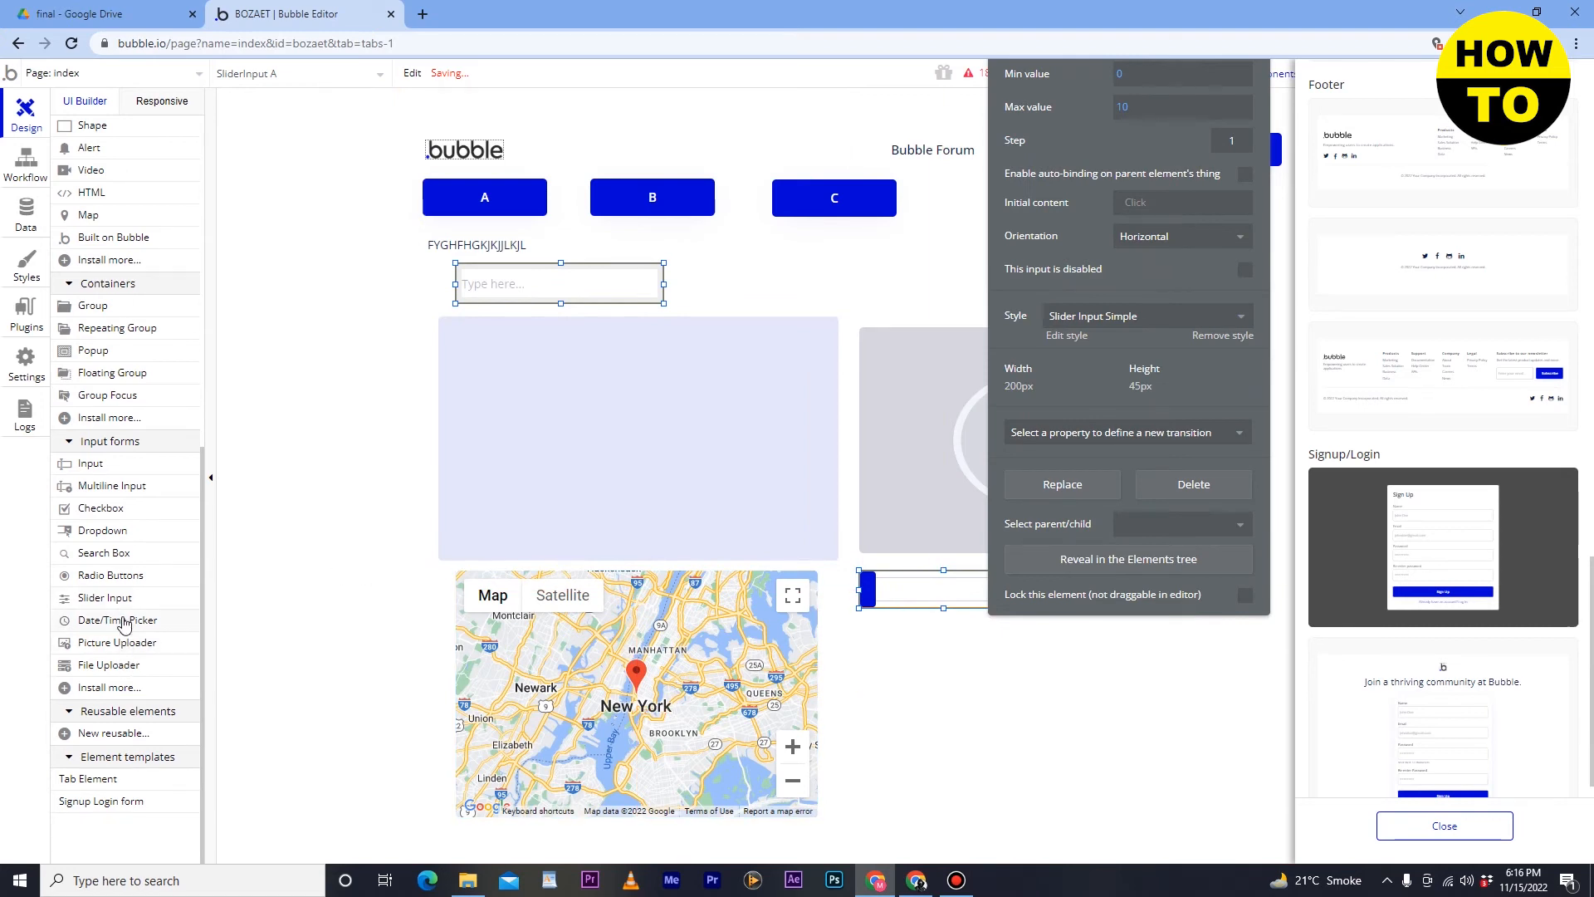
pyautogui.moveTo(123, 621); pyautogui.dragTo(901, 645)
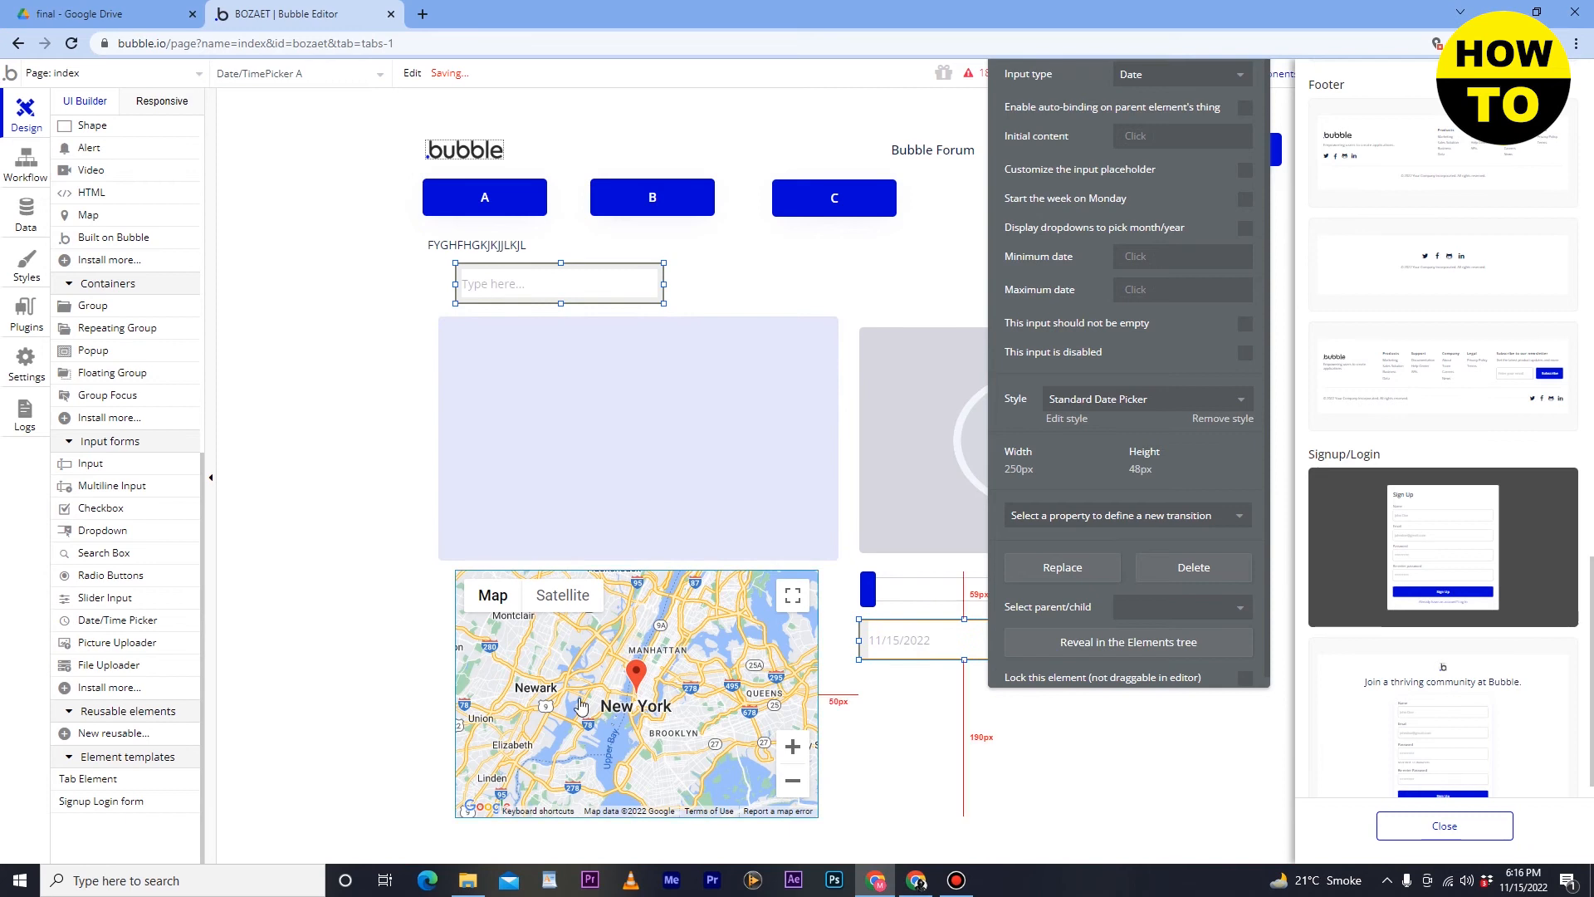
# Step: Add a search box to the right of the input field and resize it to about 587 by 53 px
pyautogui.moveTo(100, 562); pyautogui.dragTo(939, 283)
pyautogui.moveTo(648, 246); pyautogui.dragTo(1187, 284)
pyautogui.moveTo(932, 270); pyautogui.dragTo(931, 288)
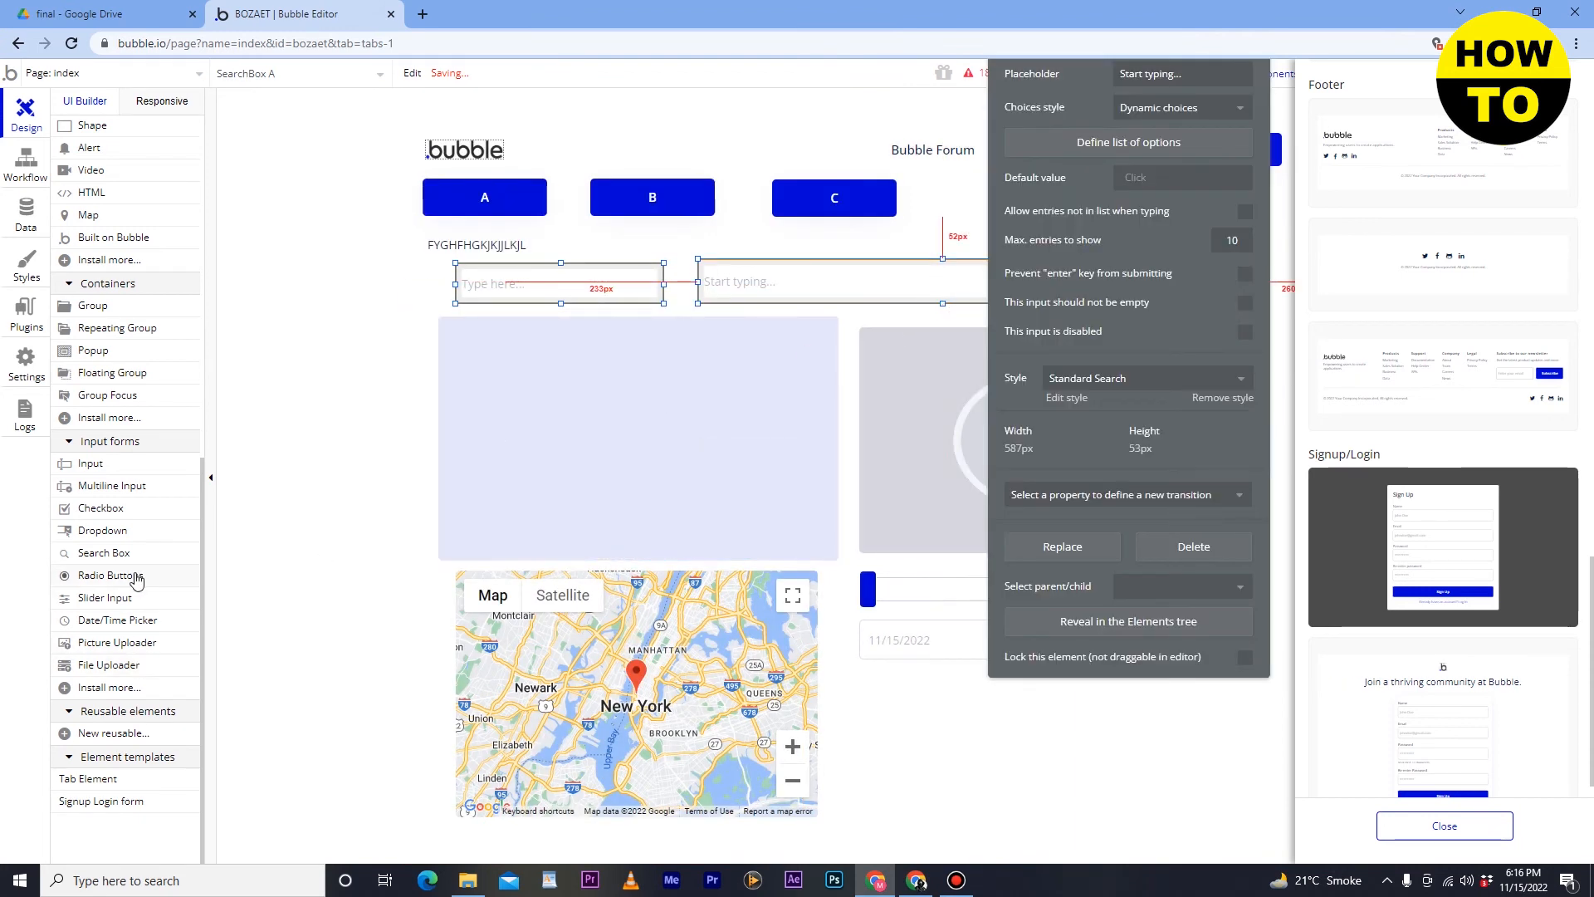
# Step: Add radio buttons below the date/time picker and a file uploader beneath them
pyautogui.moveTo(134, 579); pyautogui.dragTo(876, 682)
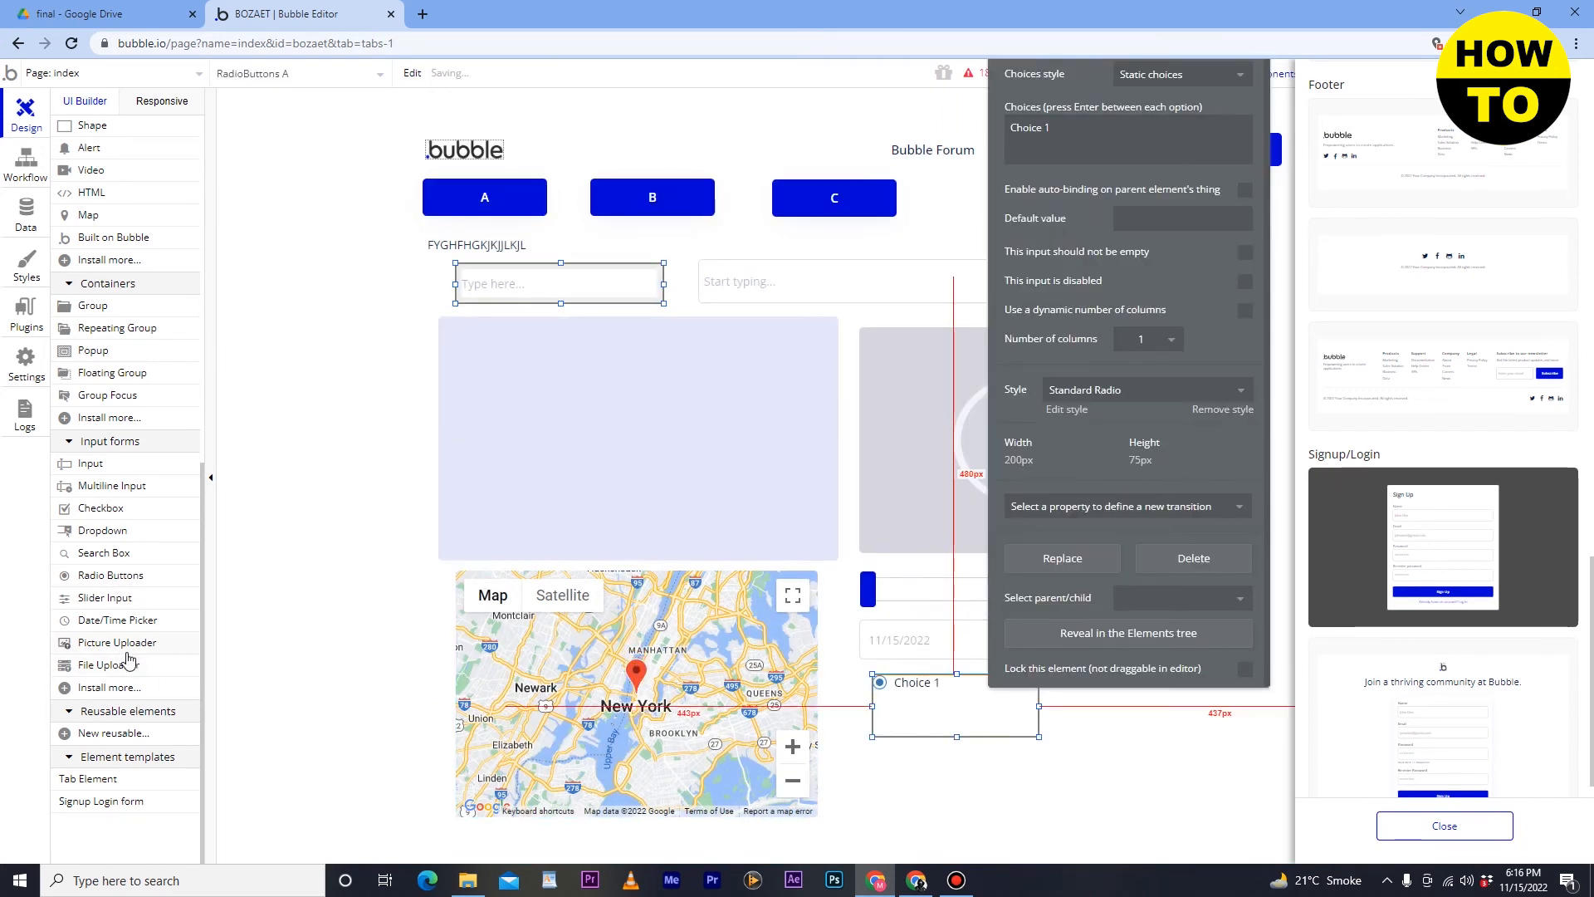
pyautogui.moveTo(106, 665); pyautogui.dragTo(868, 743)
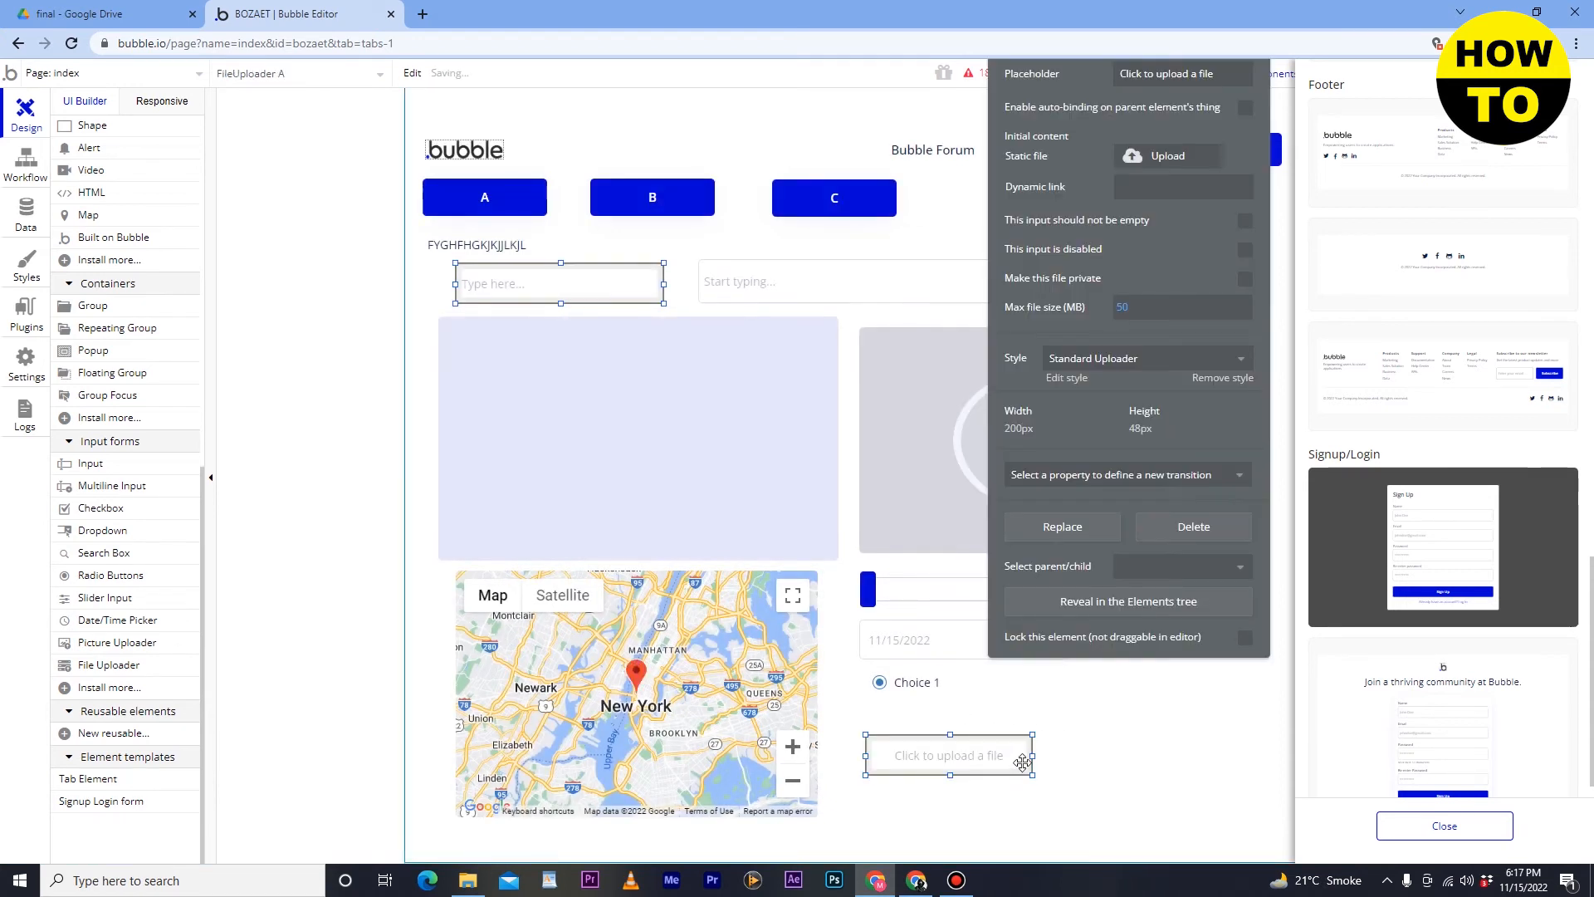
pyautogui.click(1144, 737)
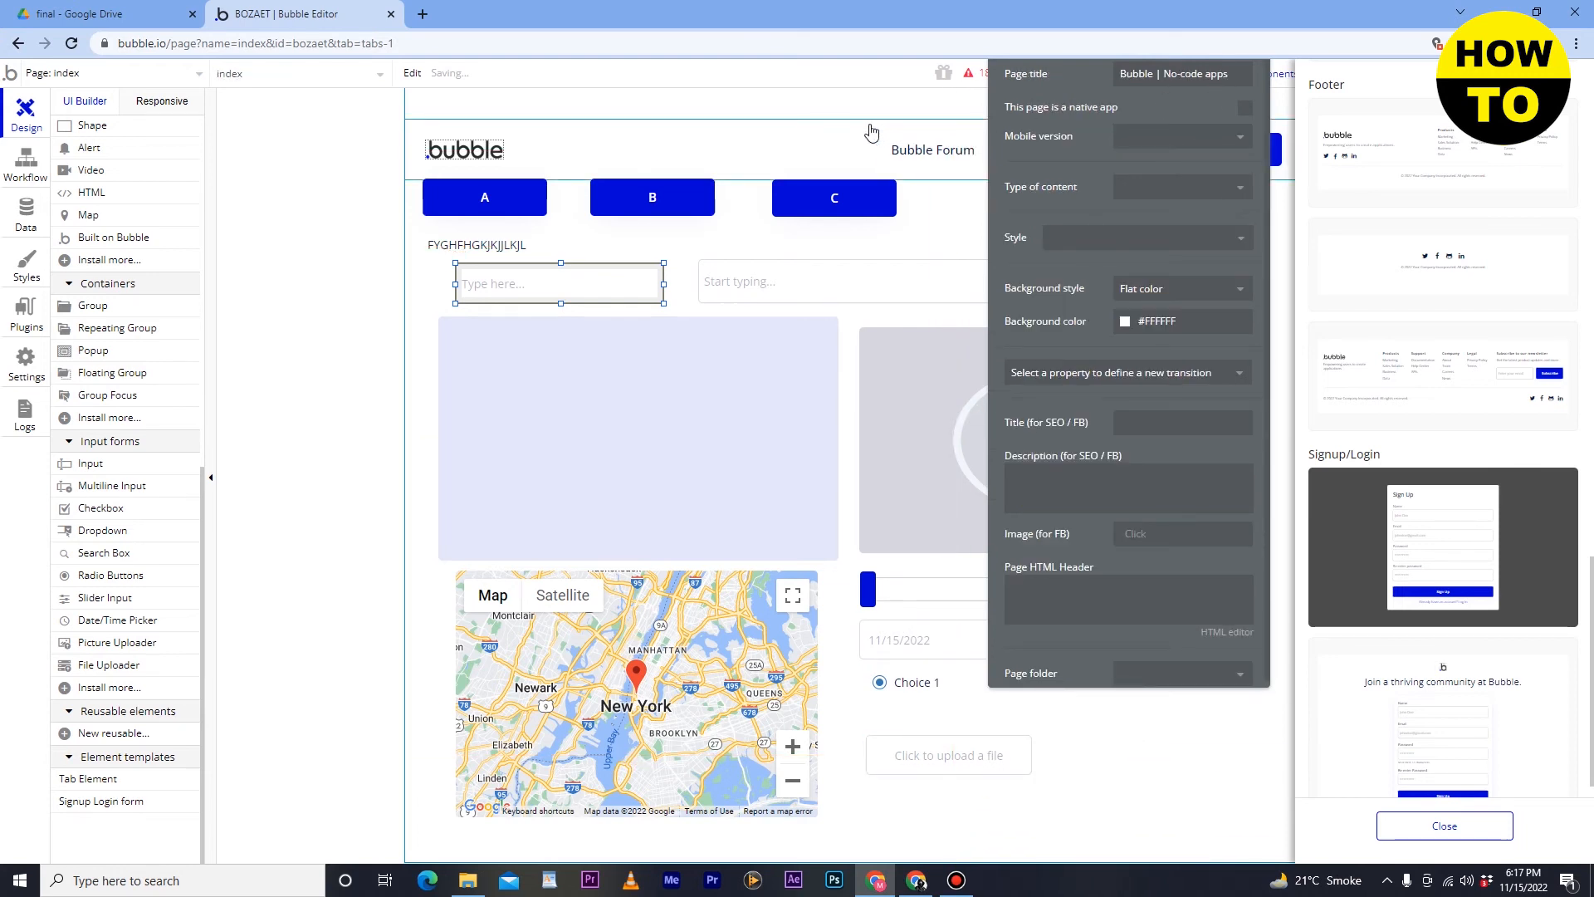
# Step: Examine the header group's properties, the page's elements tree and the large shape's properties
pyautogui.click(965, 250)
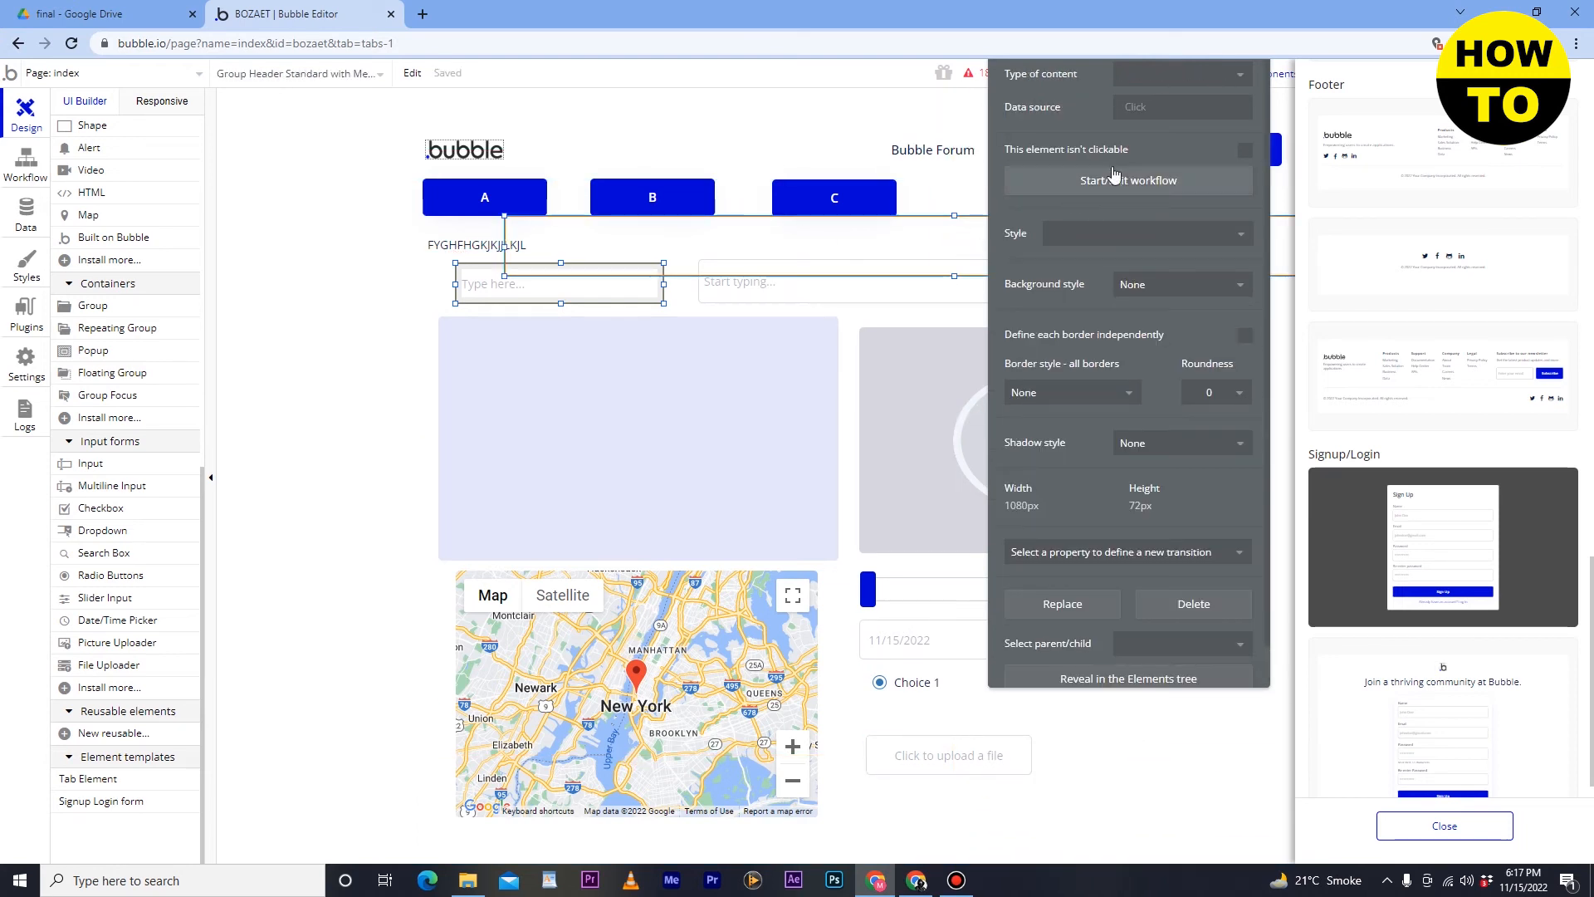
pyautogui.moveTo(1042, 92); pyautogui.dragTo(1056, 336)
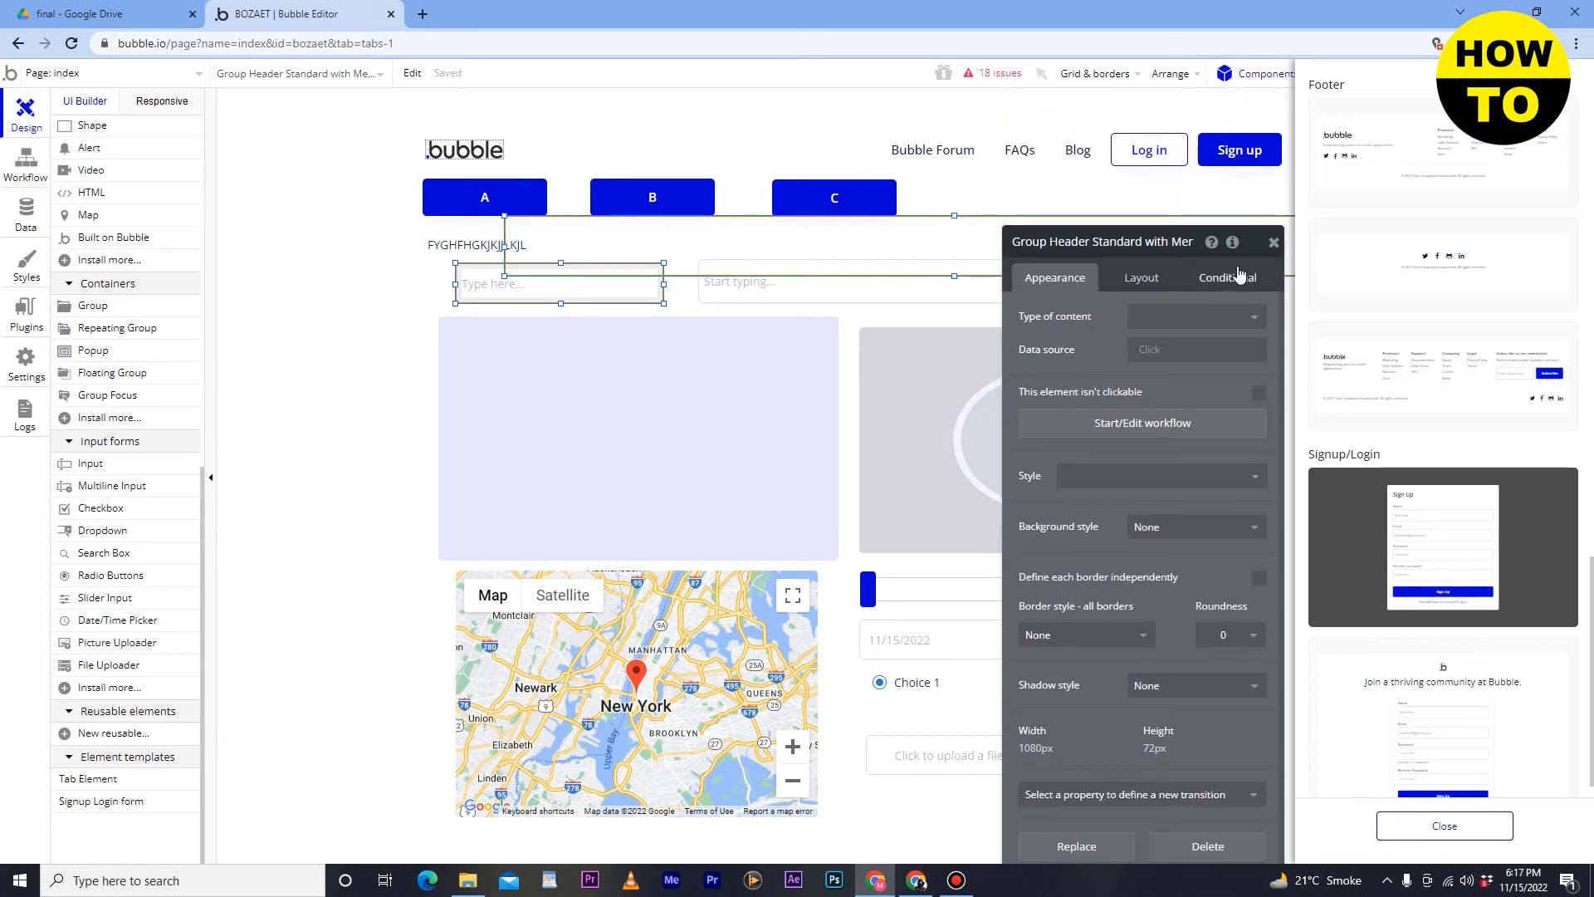
pyautogui.click(1274, 242)
pyautogui.scroll(4, 126, 647)
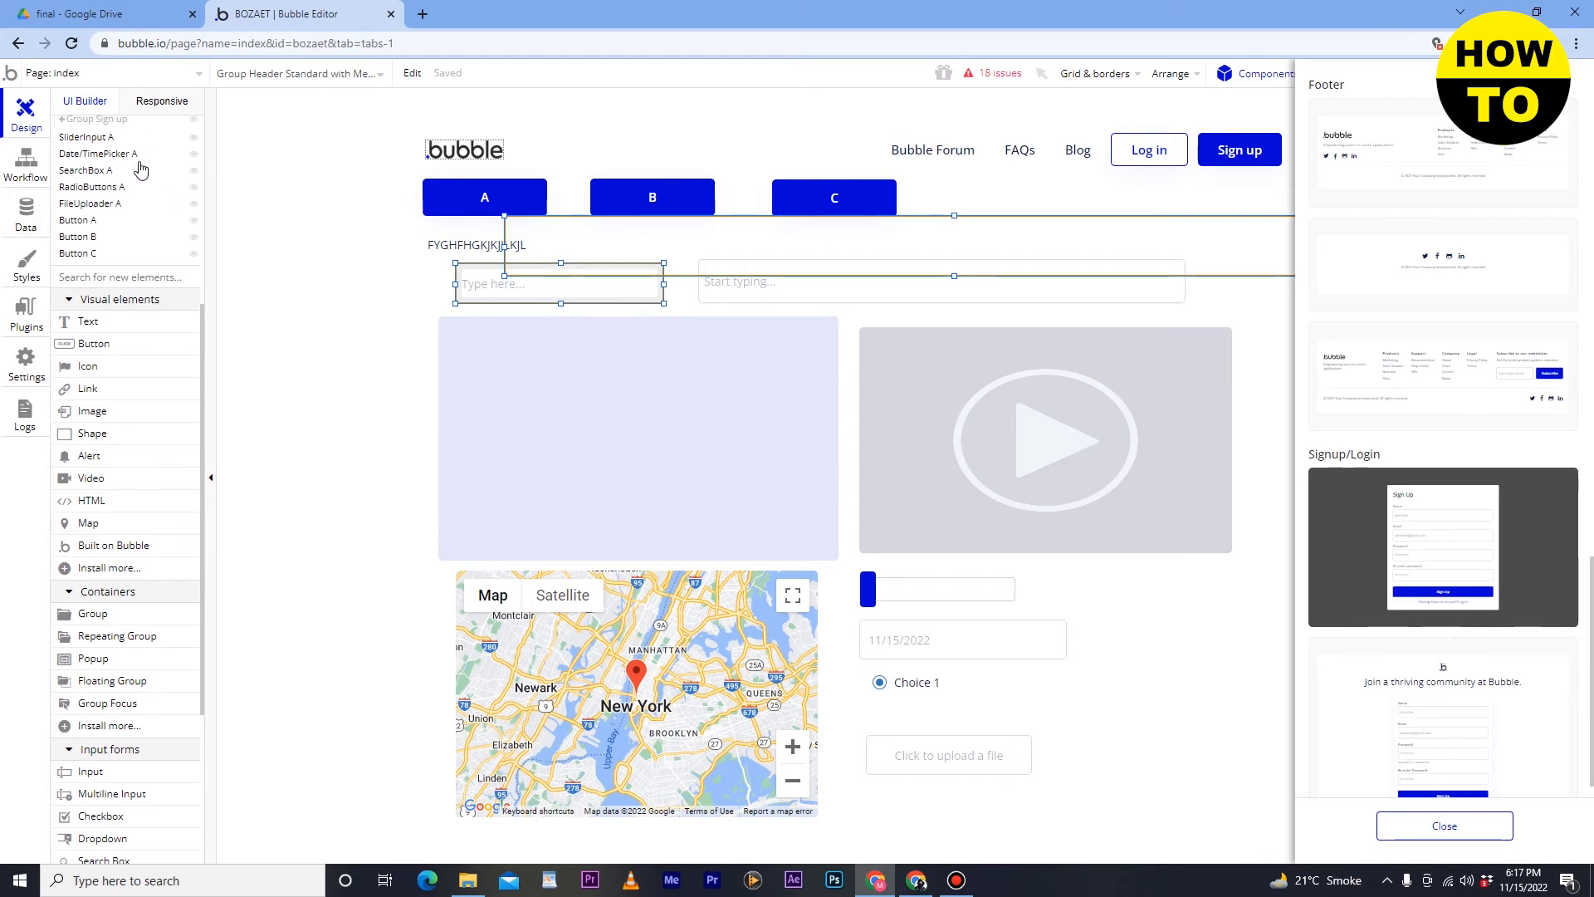
pyautogui.scroll(5, 121, 152)
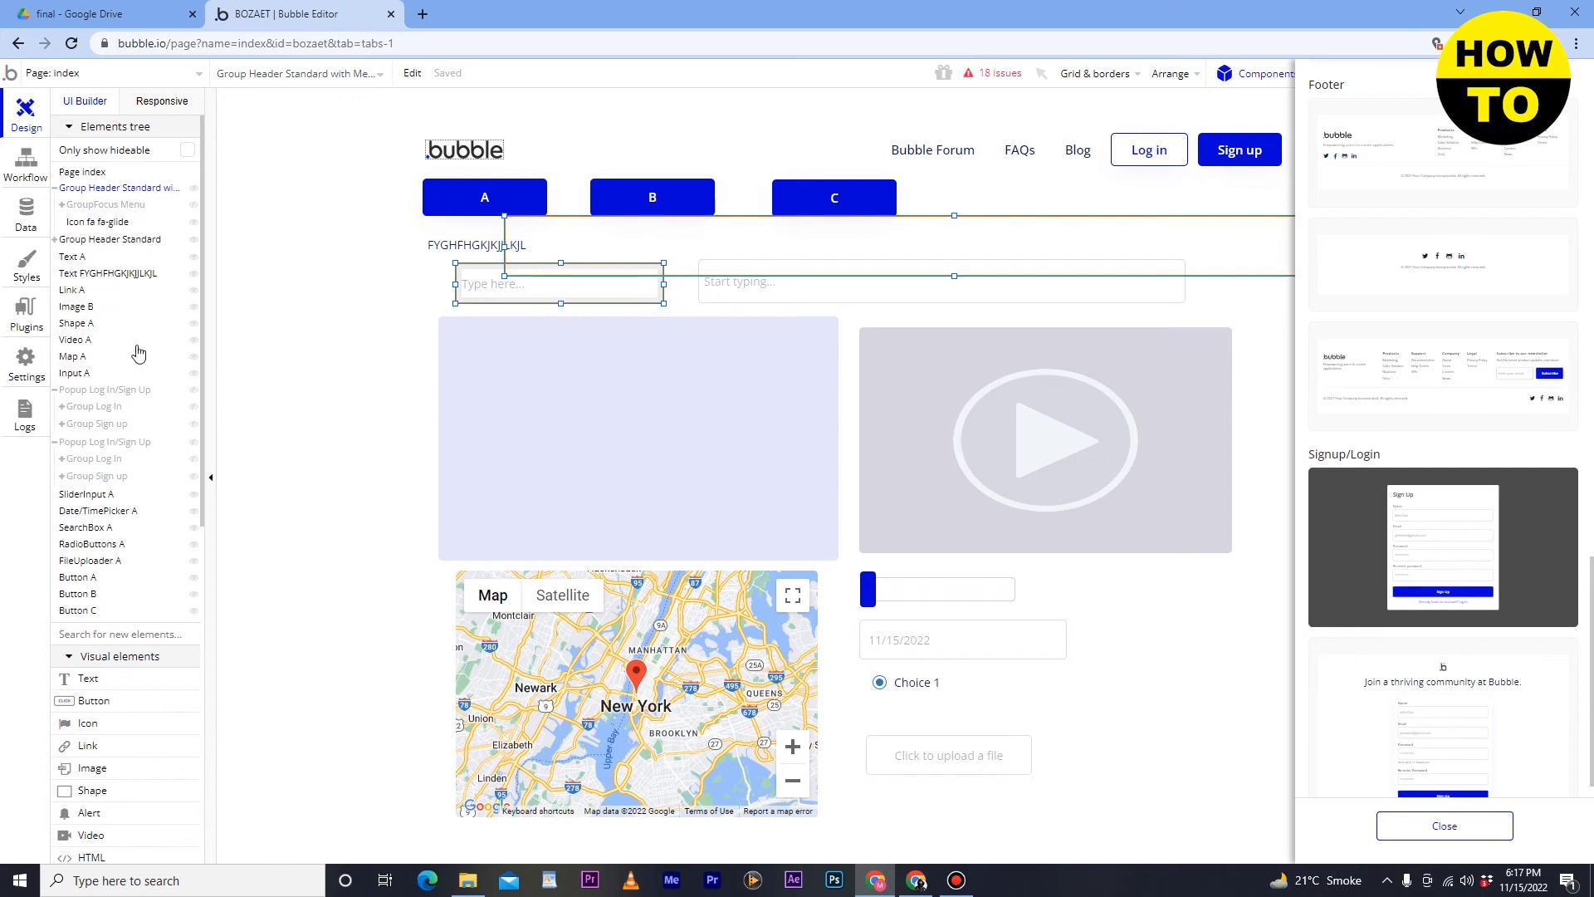
pyautogui.scroll(-1, 242, 391)
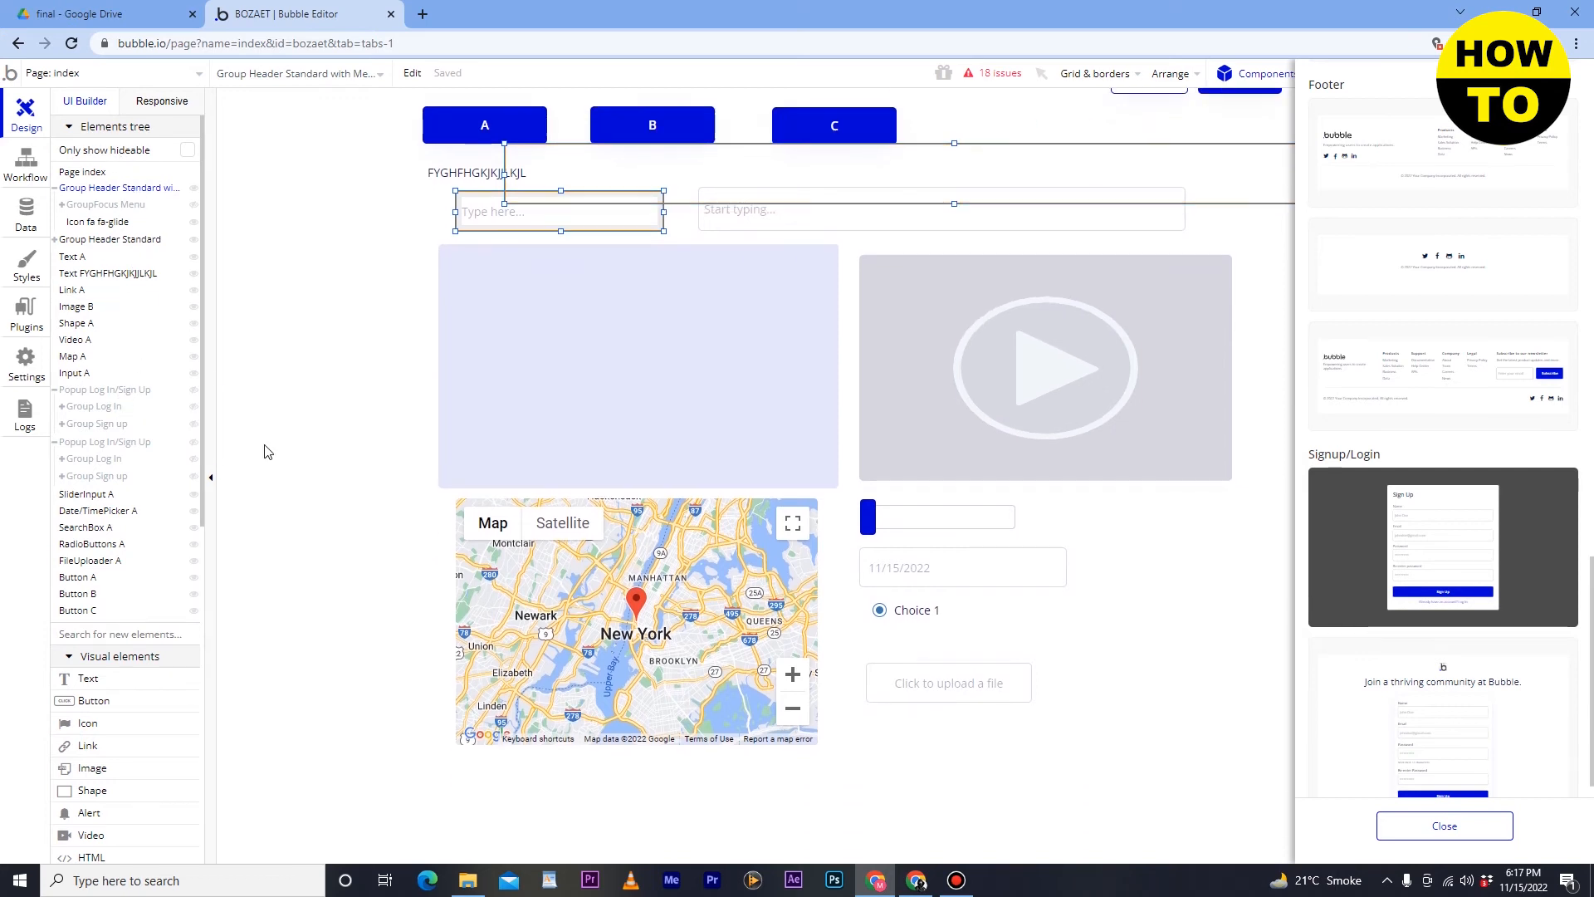
pyautogui.scroll(1, 264, 450)
pyautogui.scroll(-3, 158, 631)
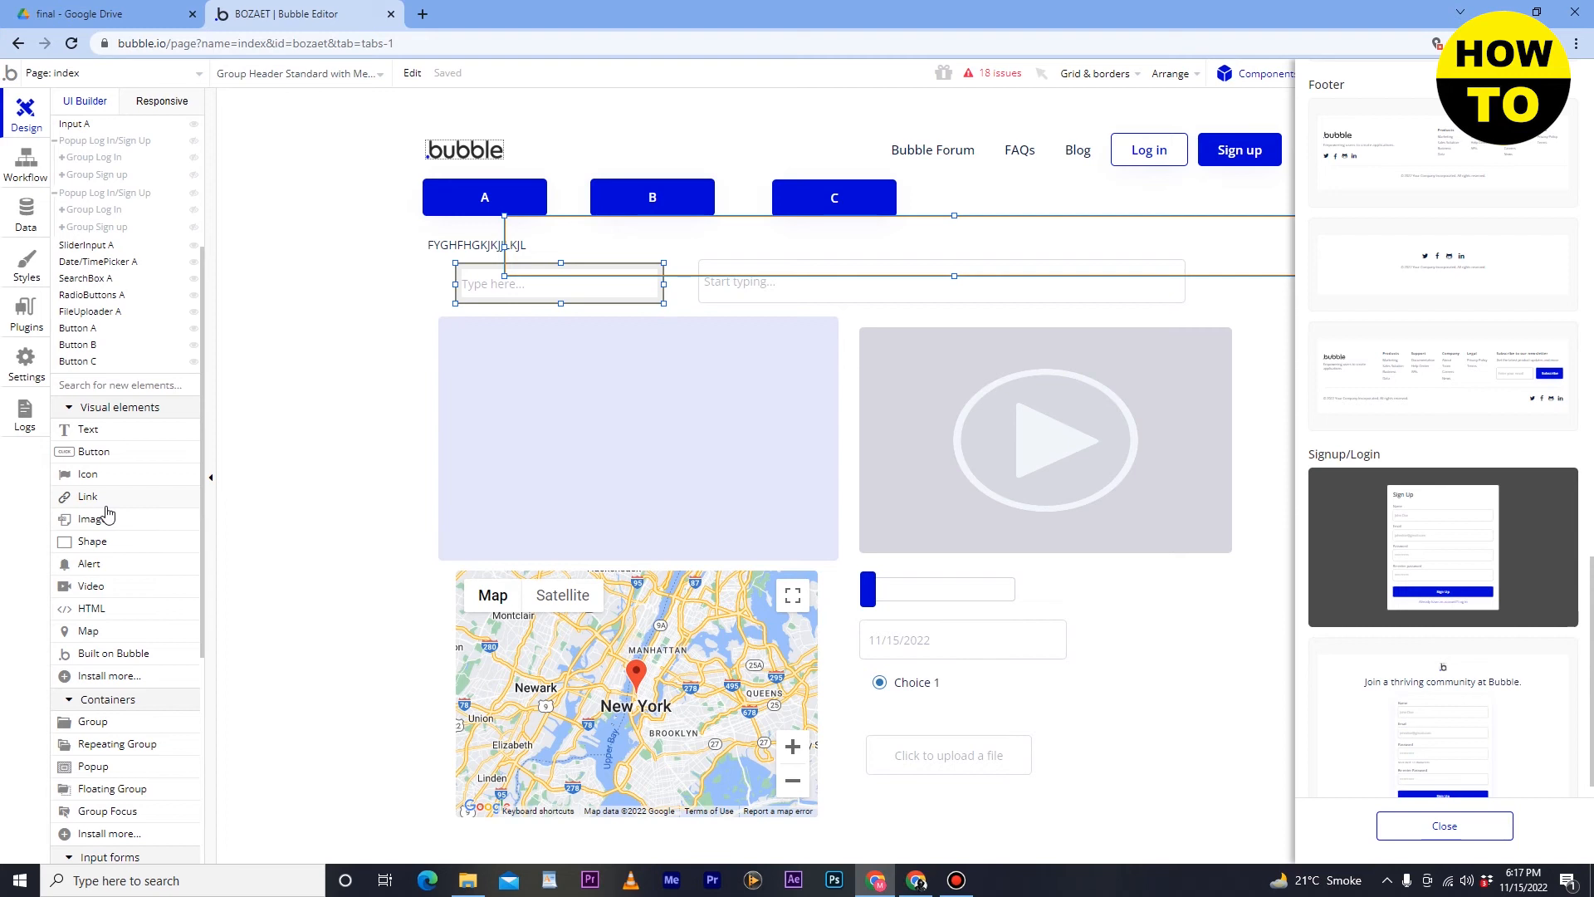
pyautogui.doubleClick(701, 441)
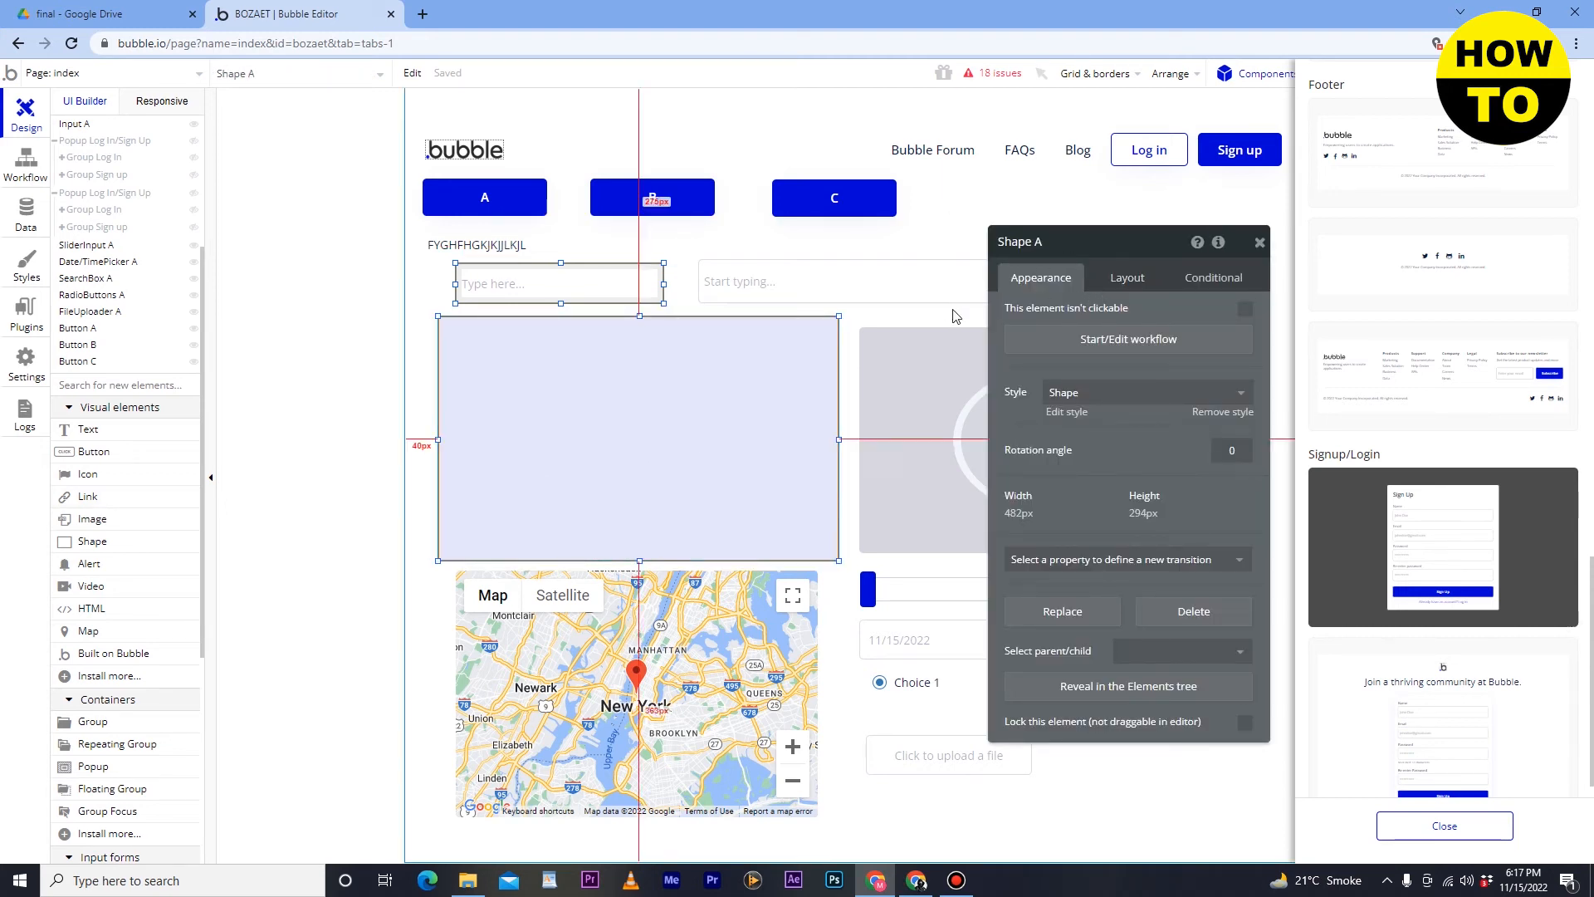
pyautogui.click(1258, 244)
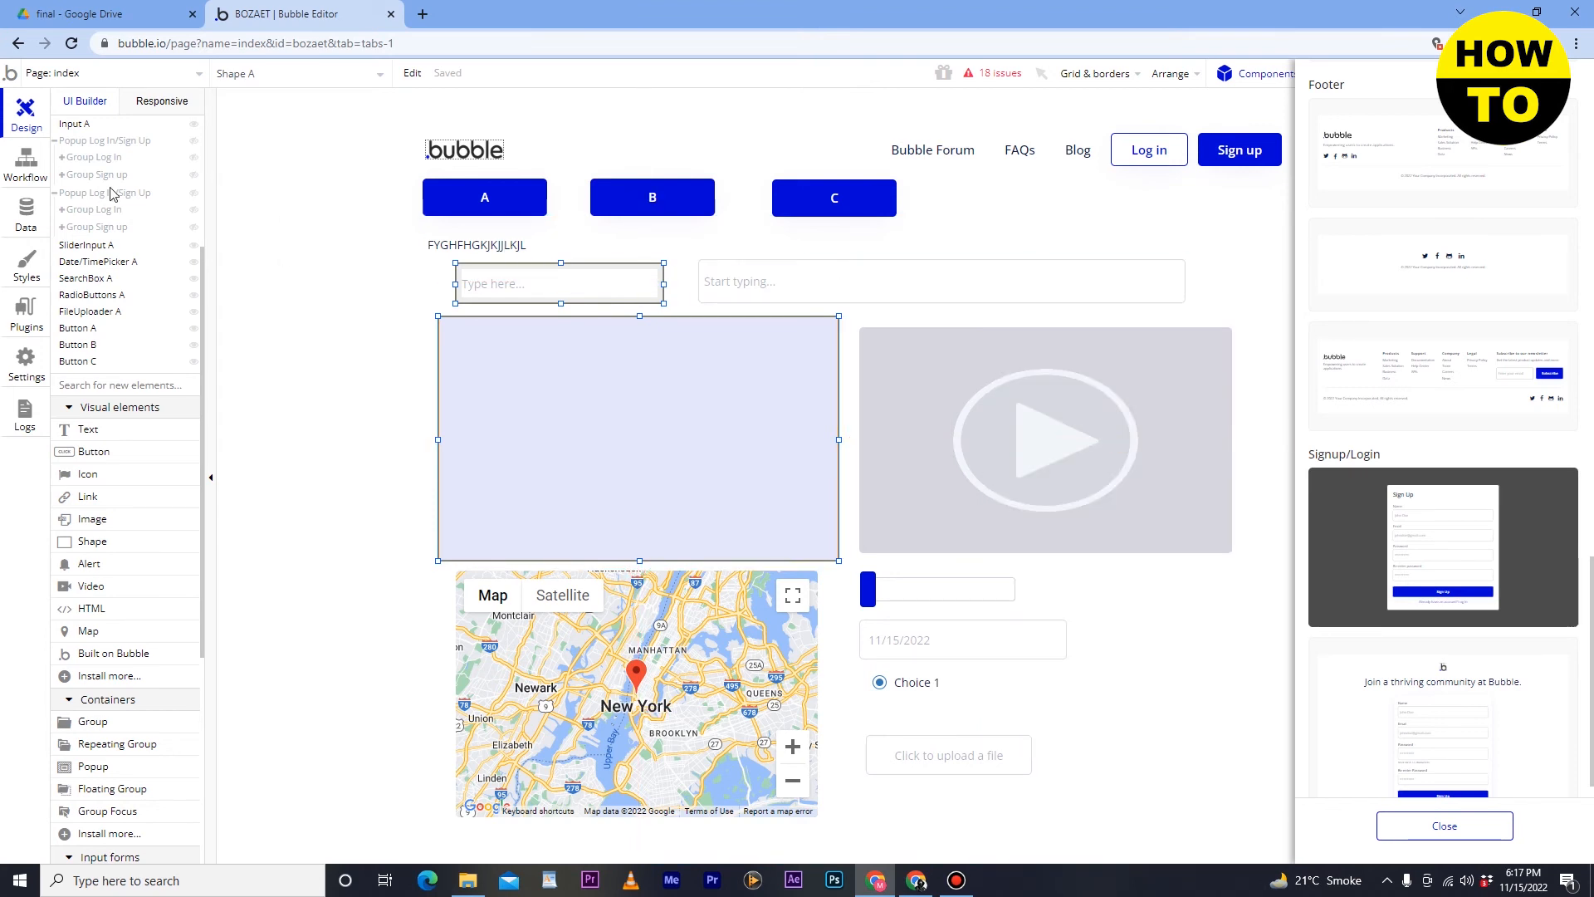
# Step: View the page's workflows and examine the first "An element is clicked" event and its available Only when conditions
pyautogui.click(14, 159)
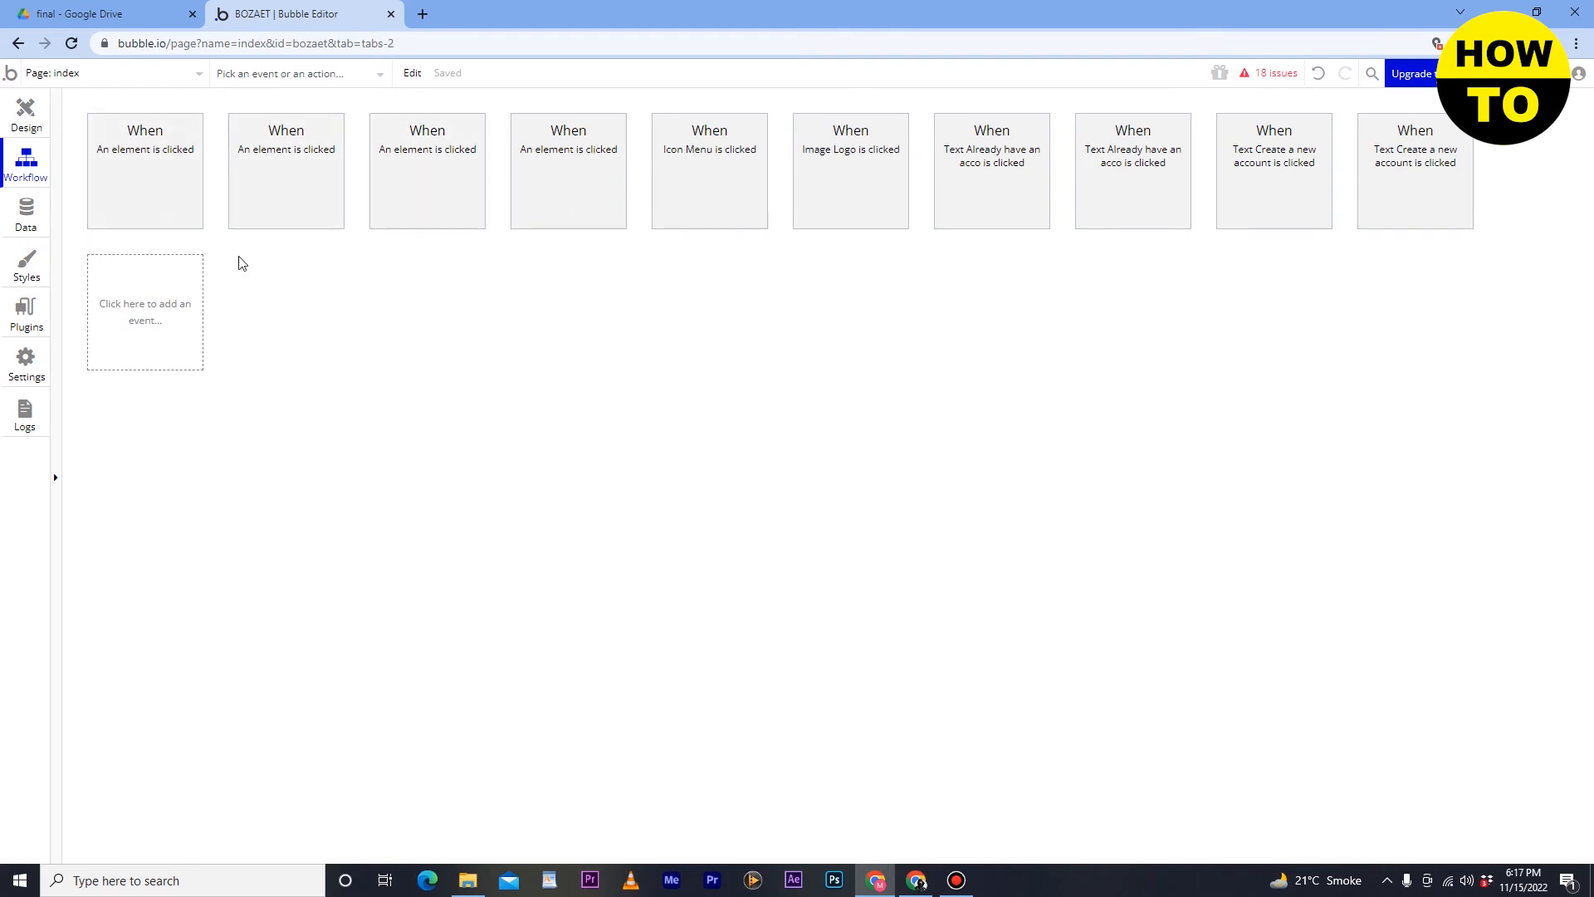
pyautogui.click(177, 192)
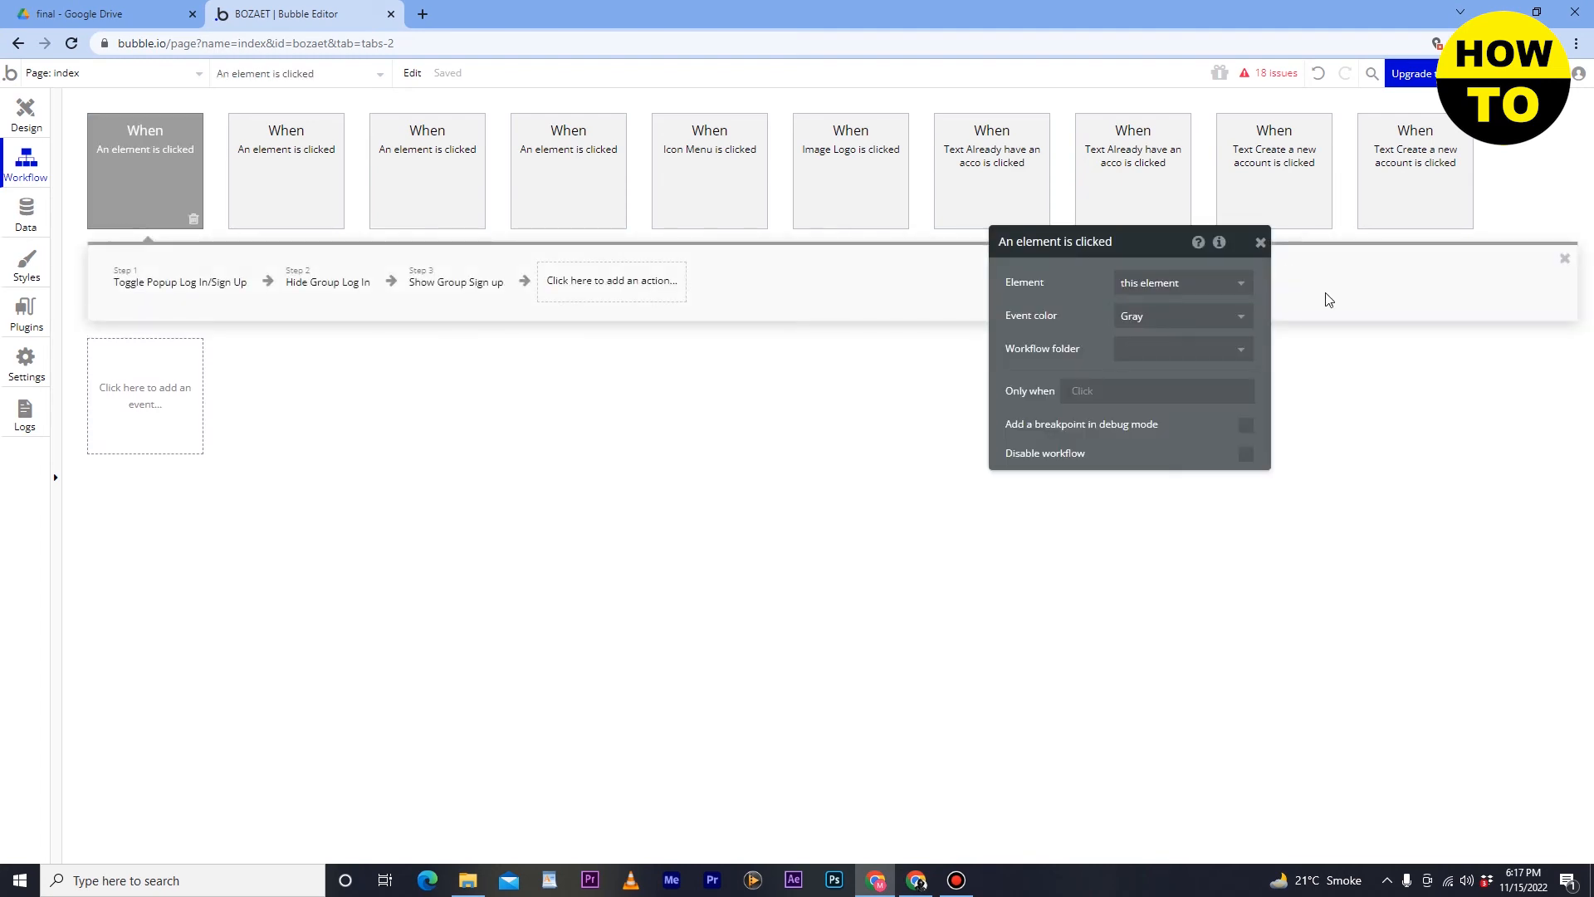
pyautogui.click(1146, 391)
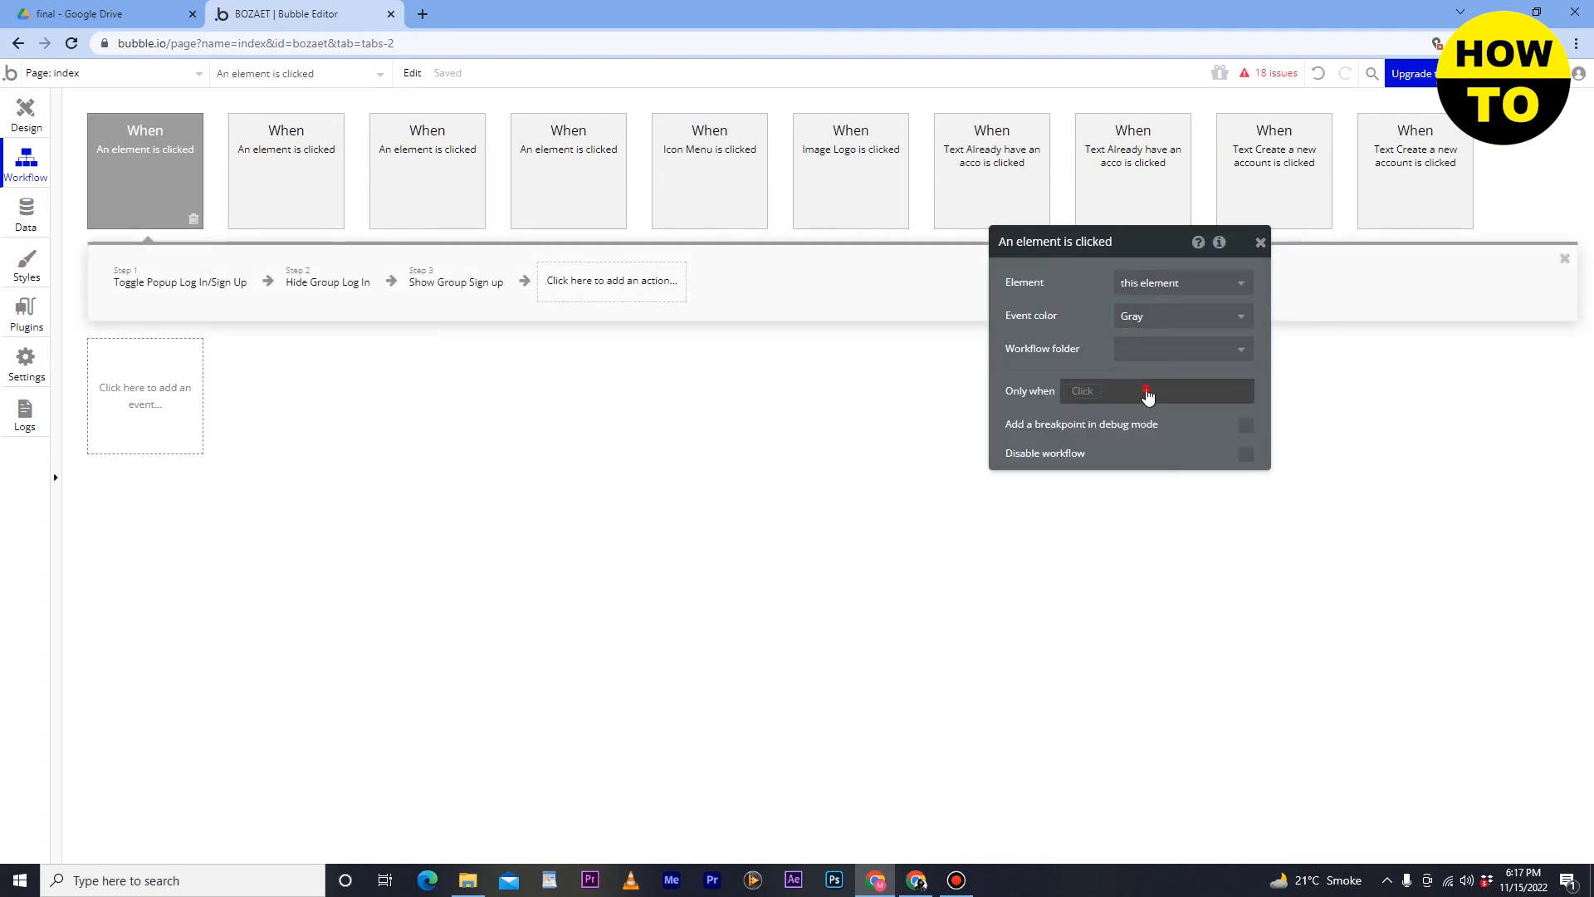
pyautogui.click(1085, 391)
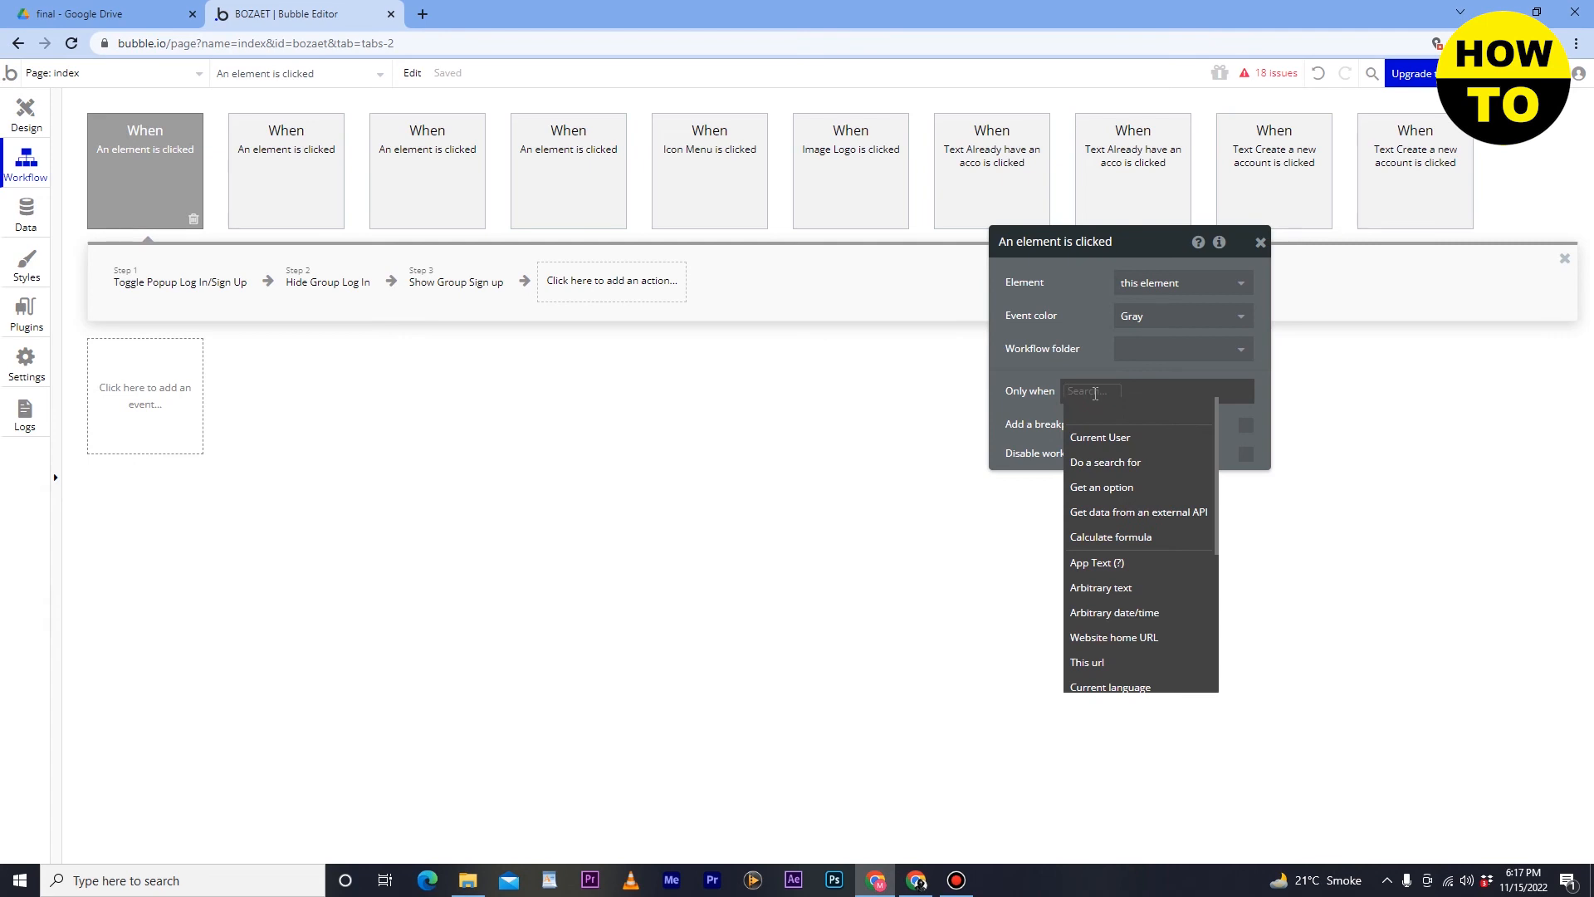
pyautogui.scroll(-3, 1114, 531)
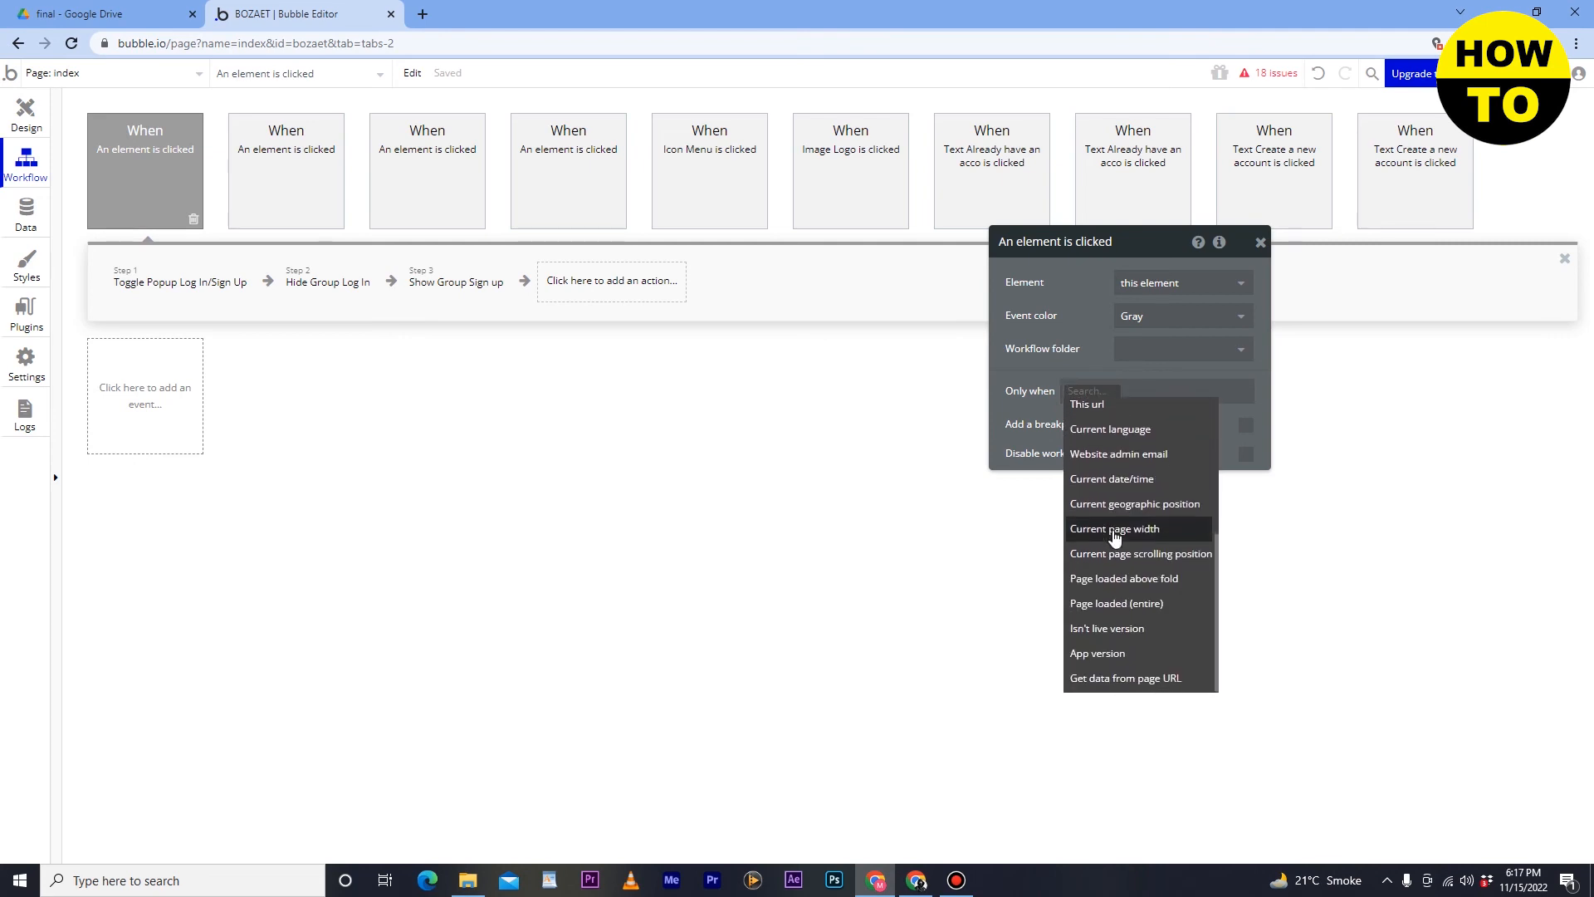
pyautogui.click(1036, 440)
# Step: Return to the page design and add a new condition to Button A
pyautogui.click(26, 114)
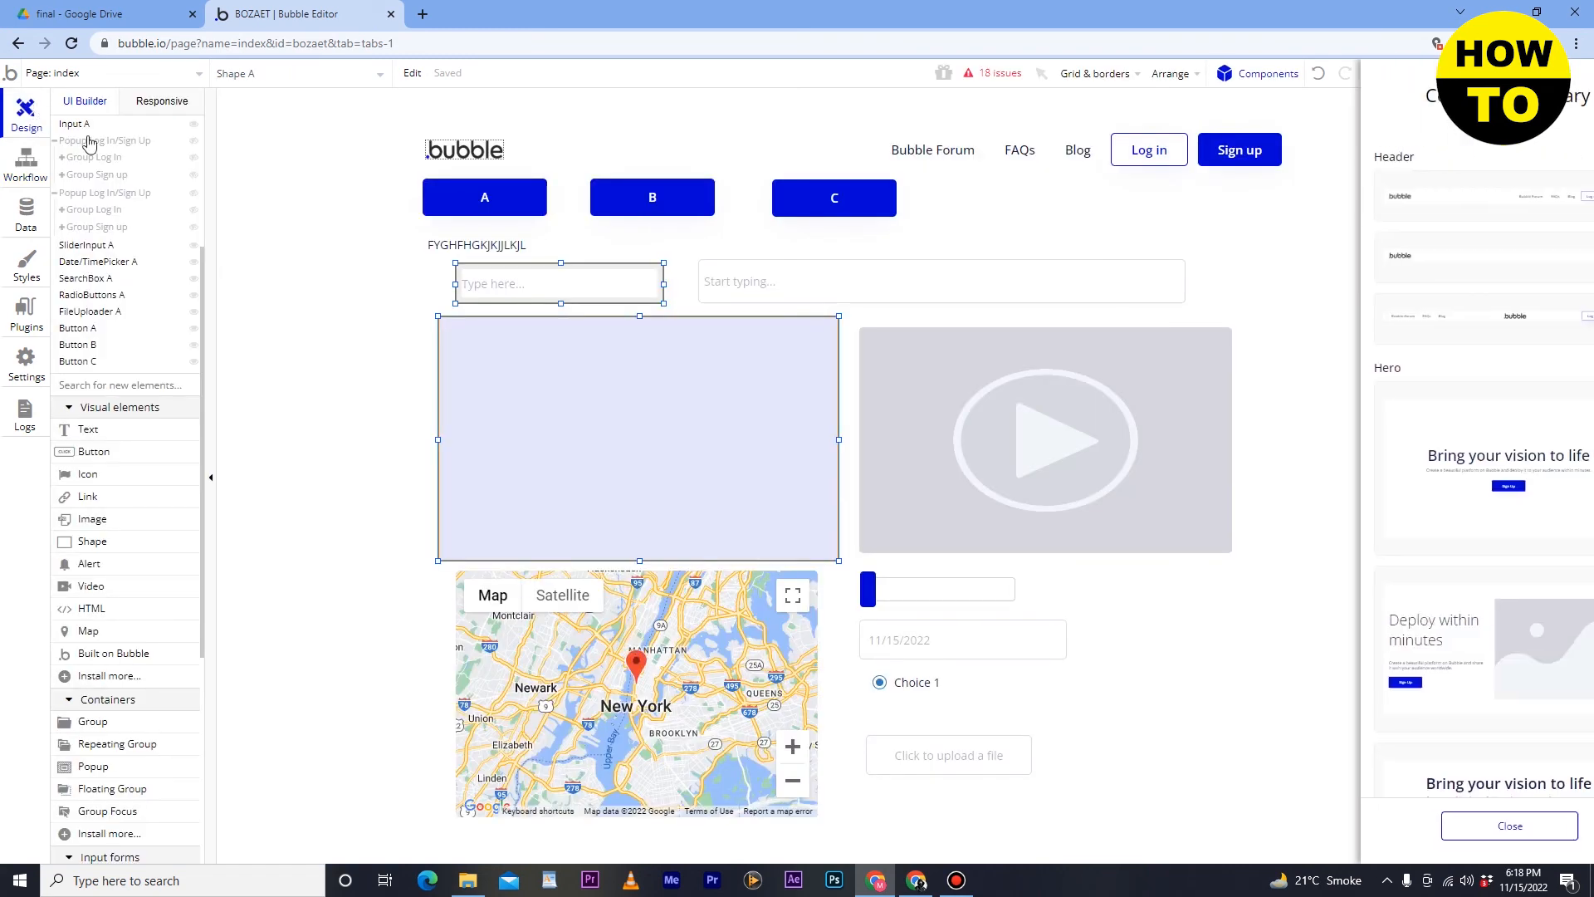
pyautogui.doubleClick(508, 201)
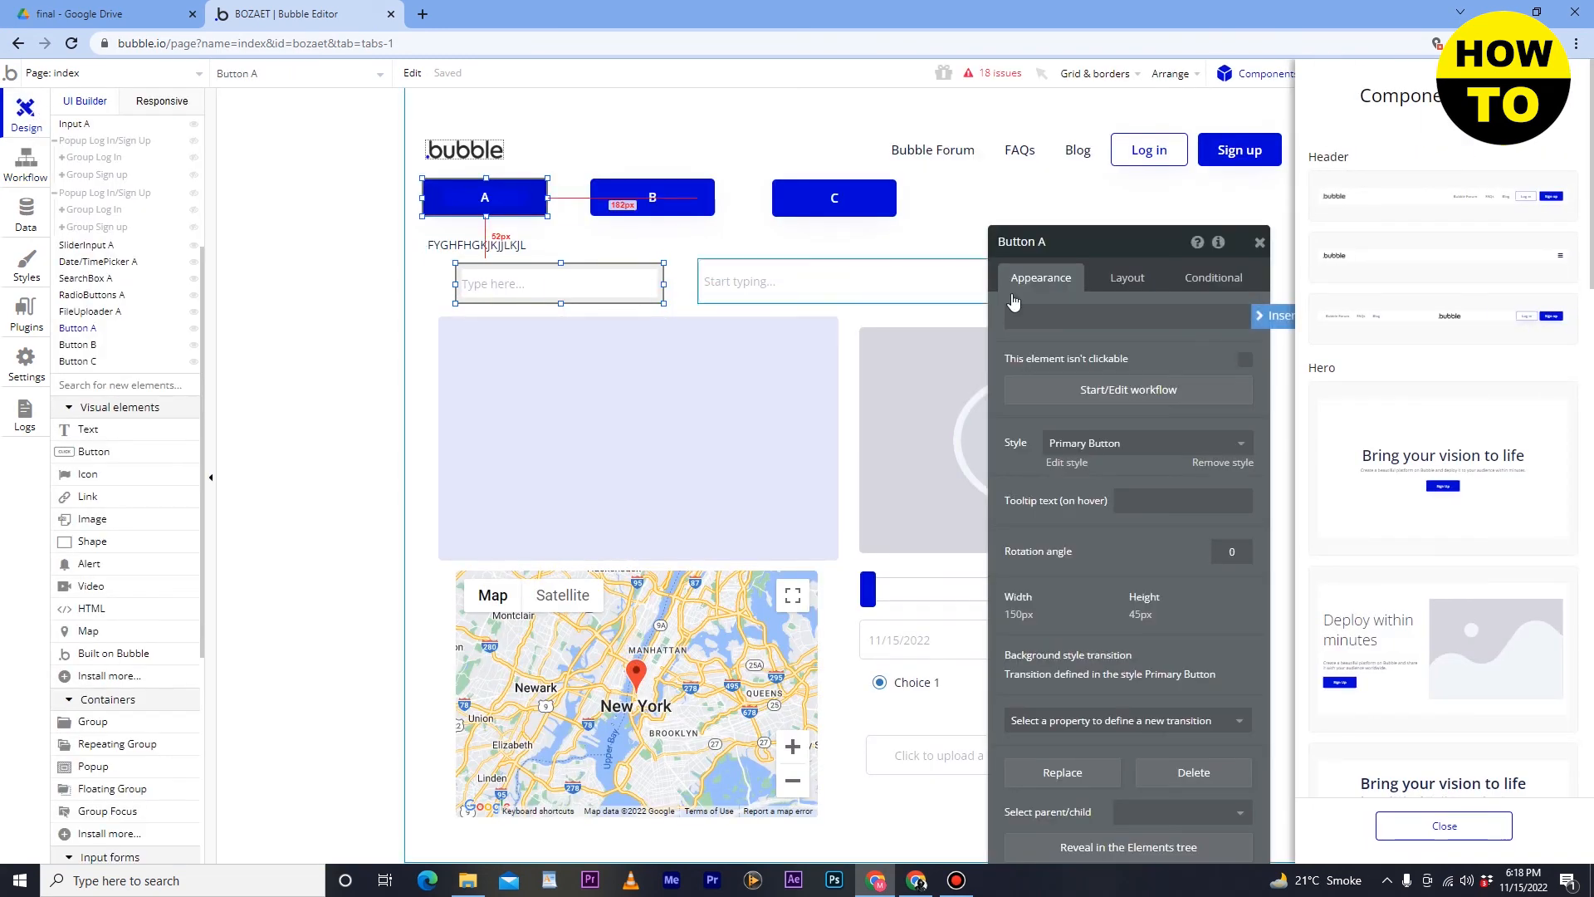
pyautogui.click(1208, 280)
pyautogui.click(1135, 390)
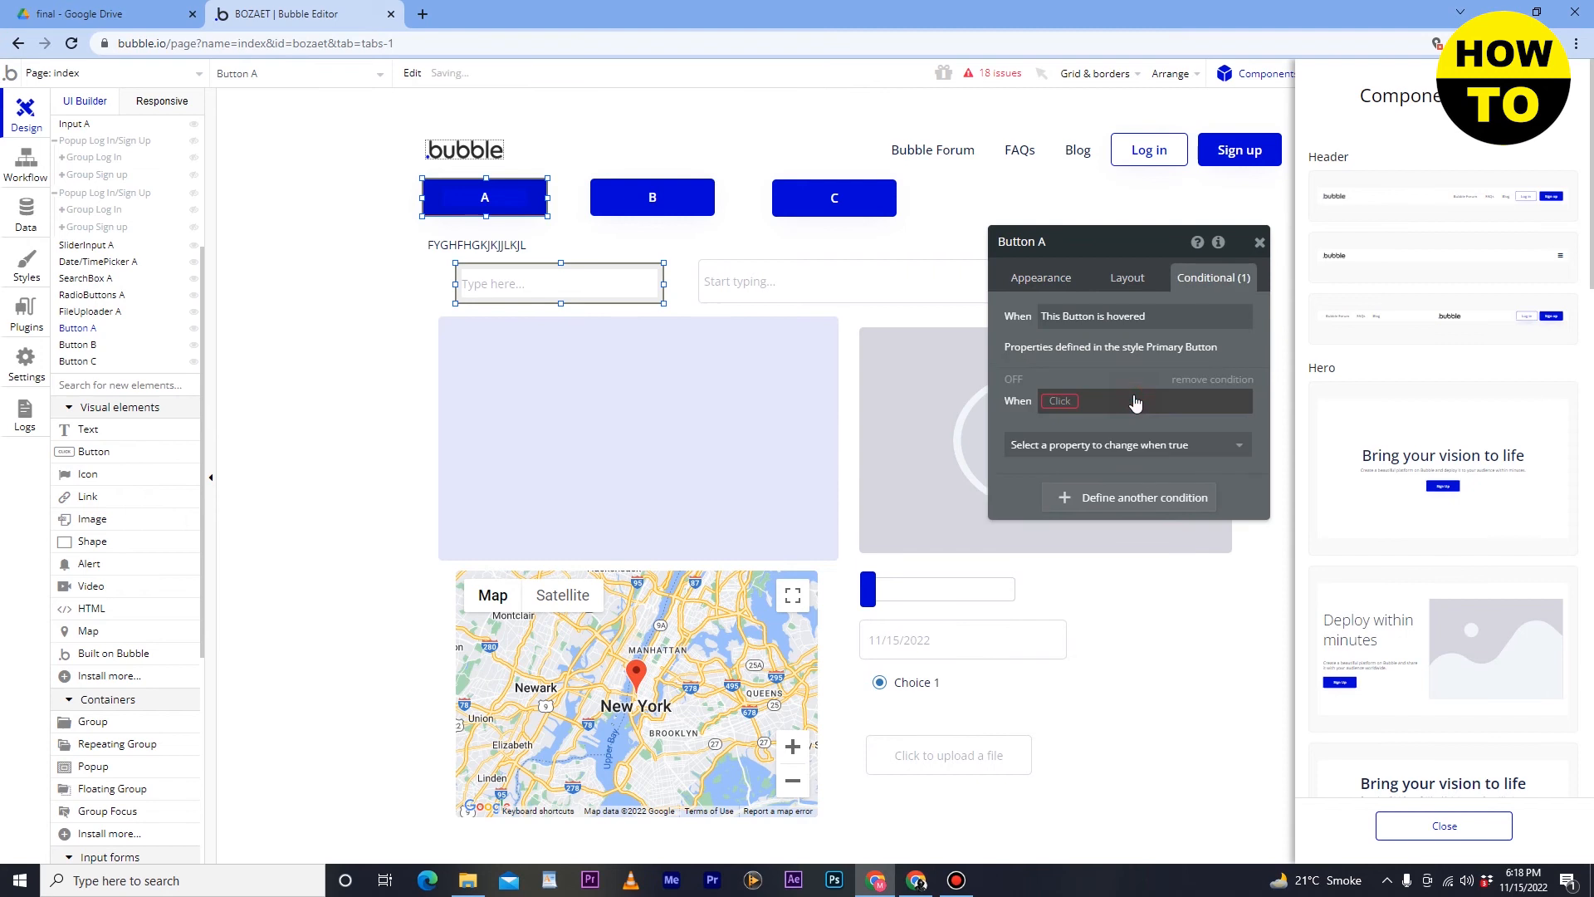
# Step: Base Button A's new condition on the element Button C
pyautogui.click(1061, 401)
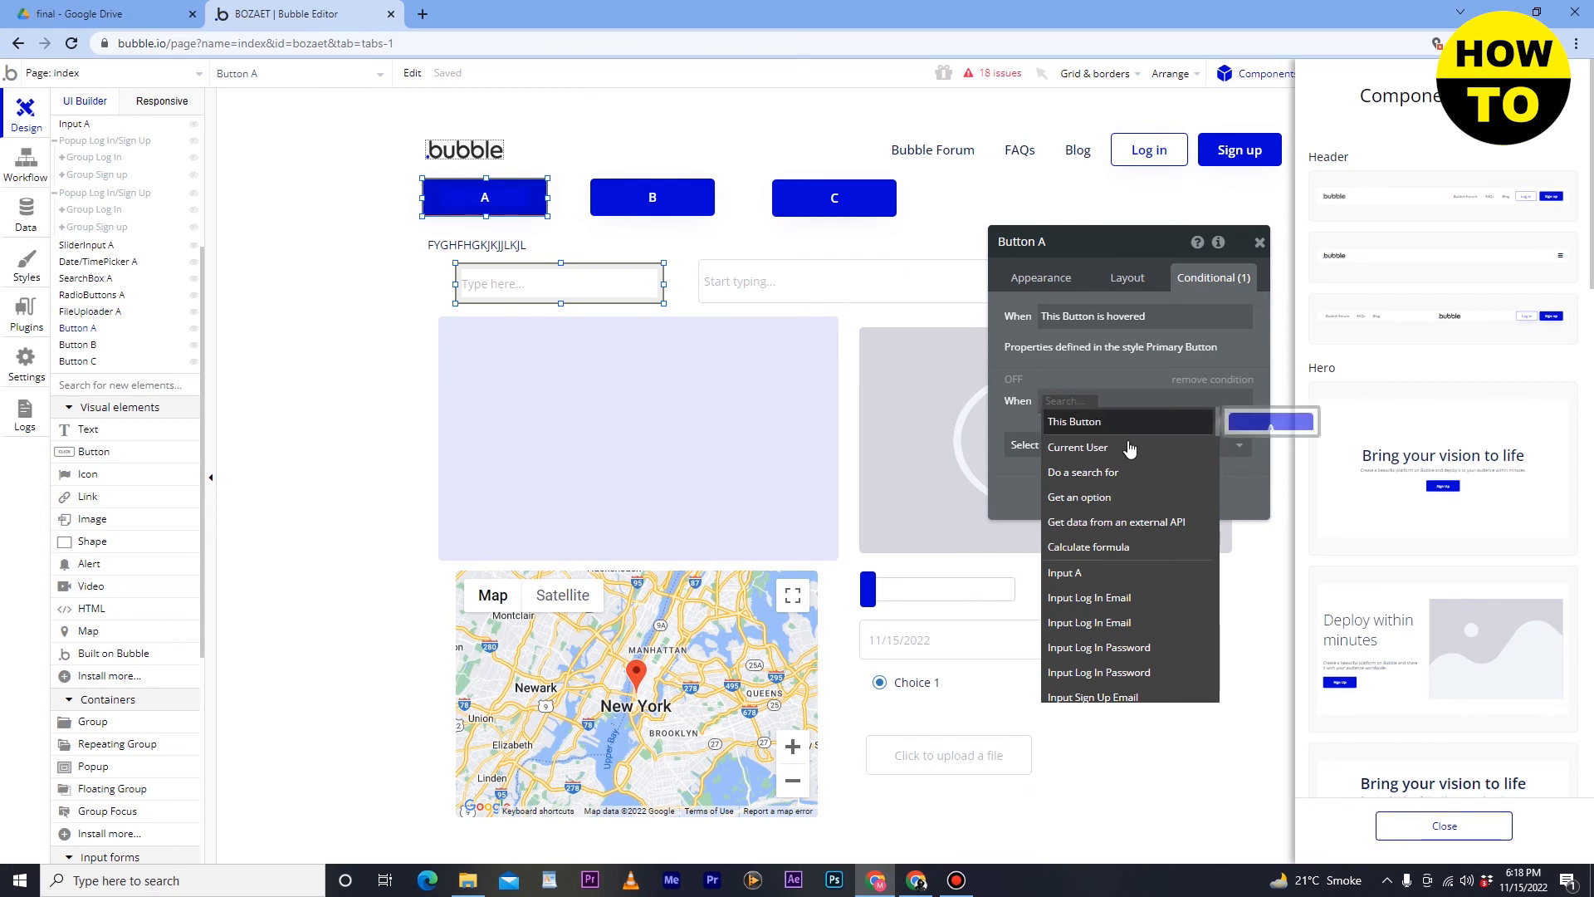
pyautogui.scroll(-3, 1137, 464)
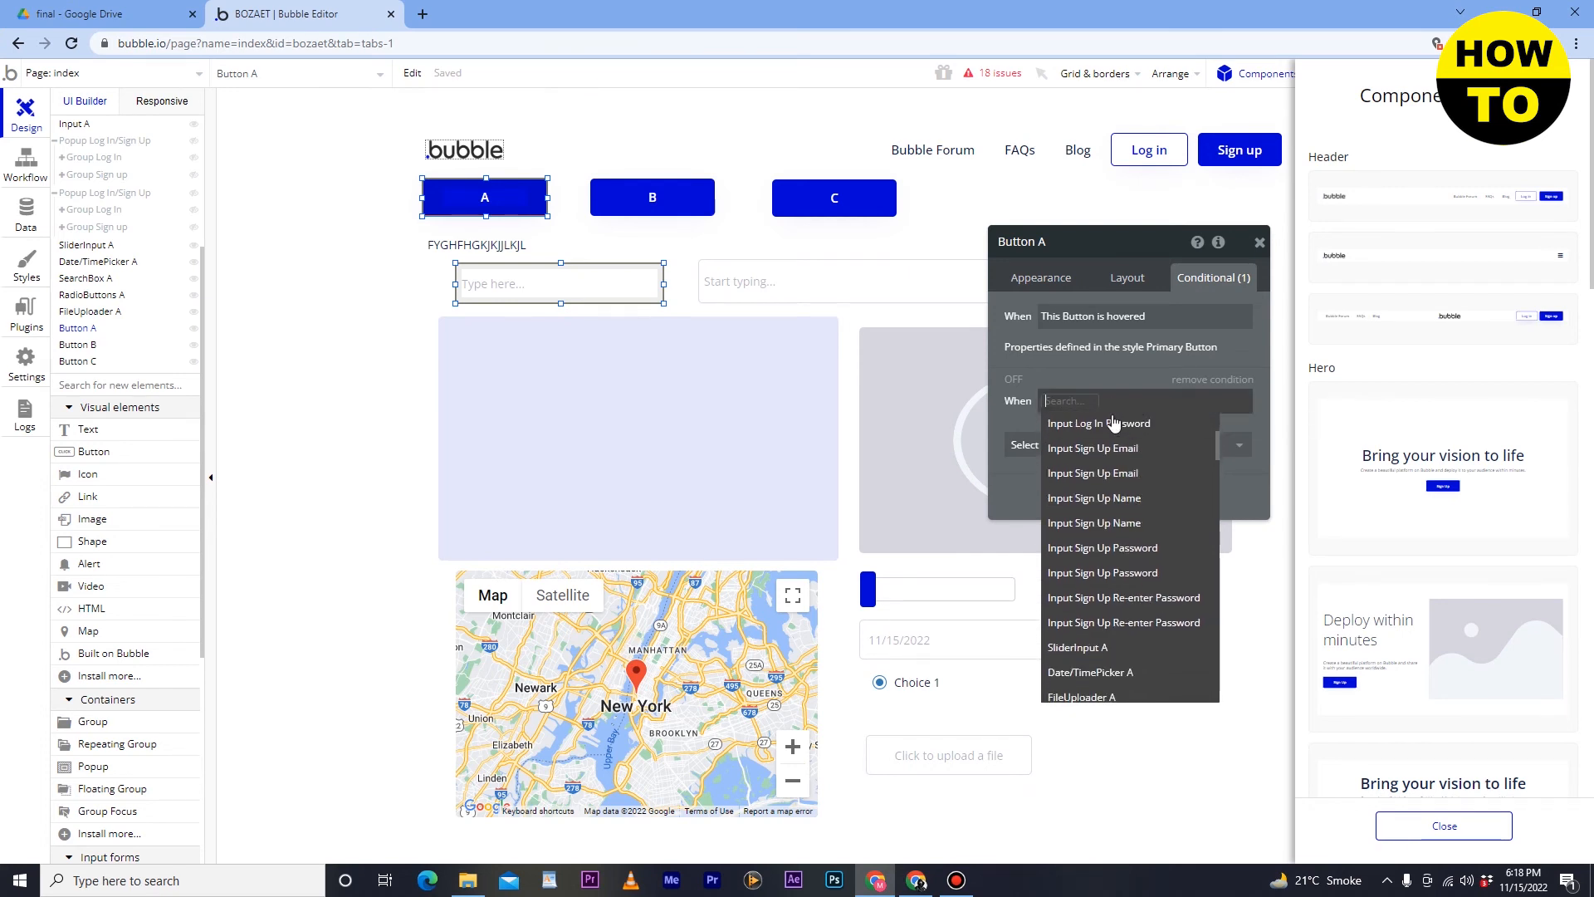
pyautogui.write('BUT')
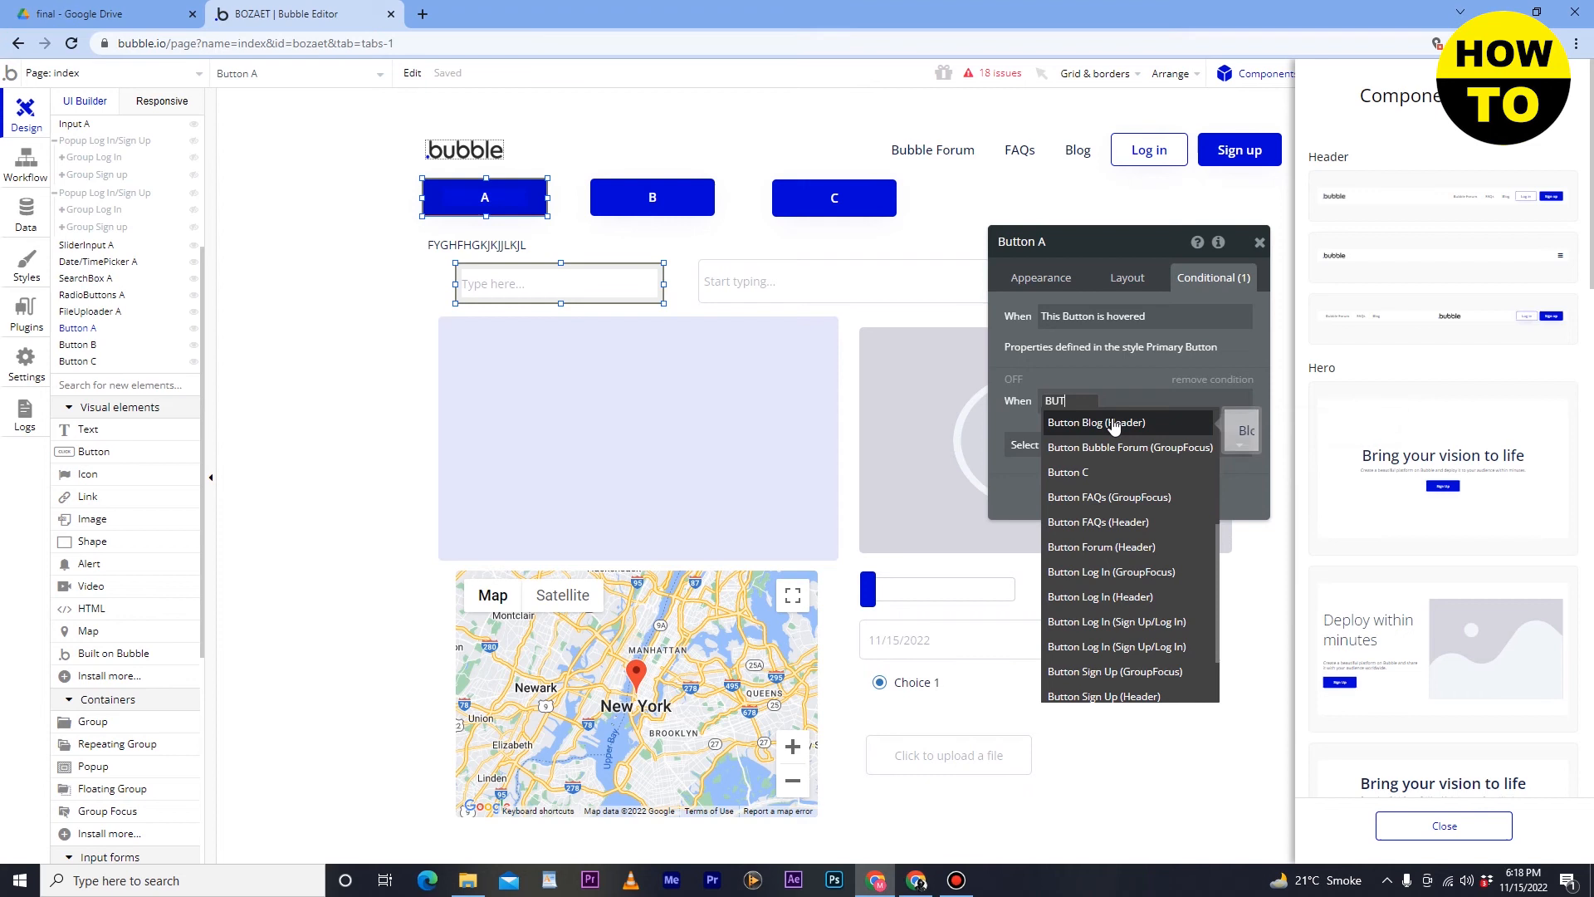
pyautogui.click(1096, 472)
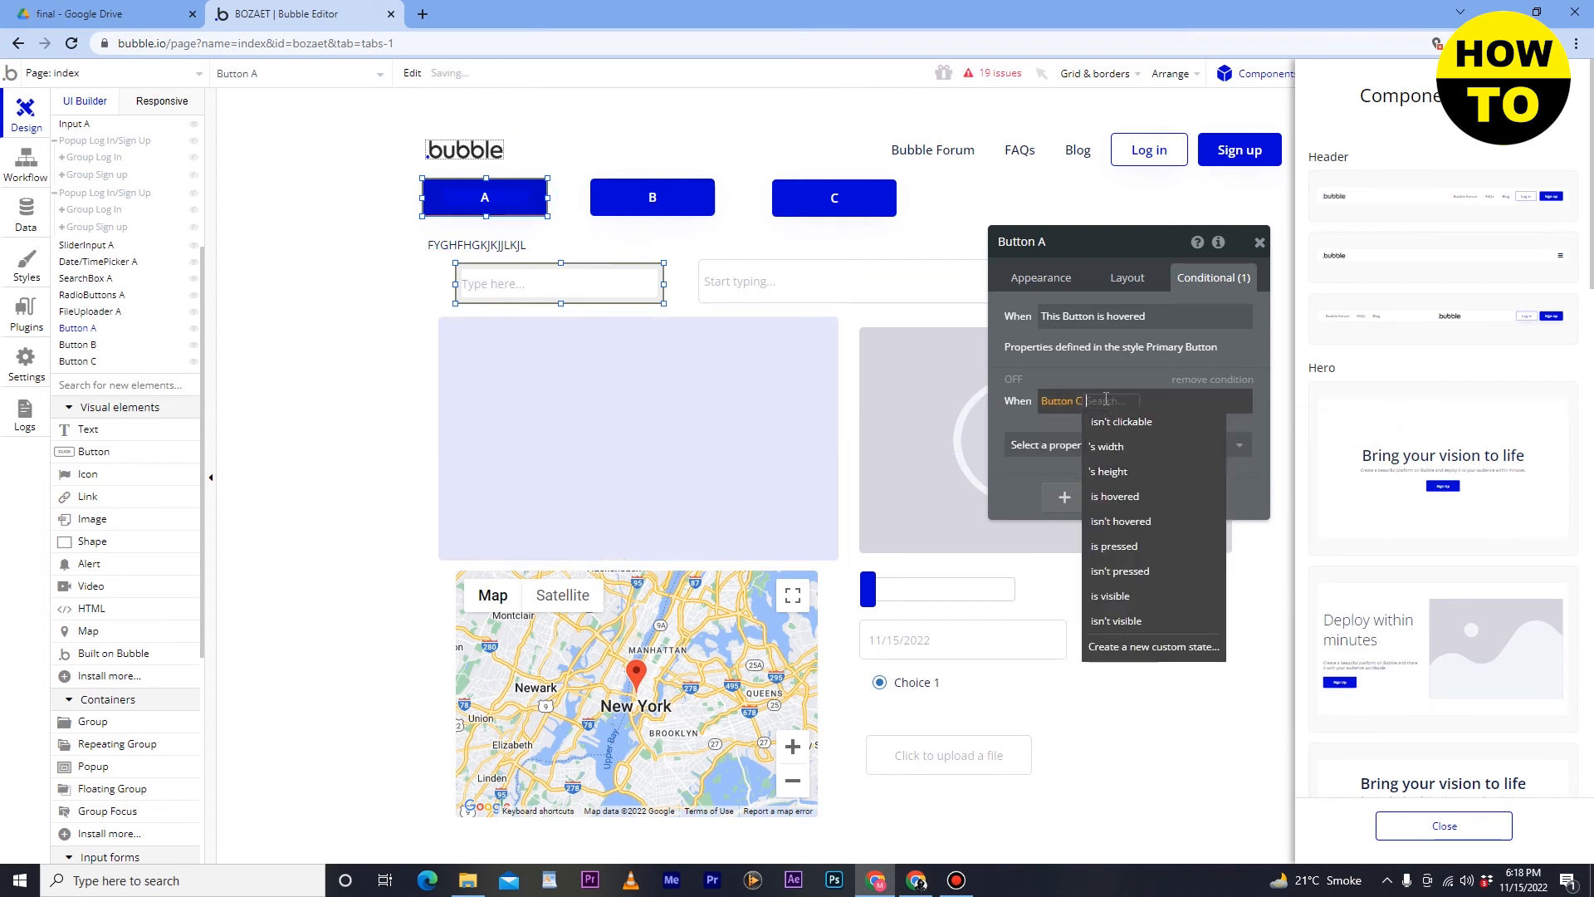
# Step: Base Button A's new condition on Button A instead and add Text as the property to change when true
pyautogui.click(1086, 407)
pyautogui.click(1080, 404)
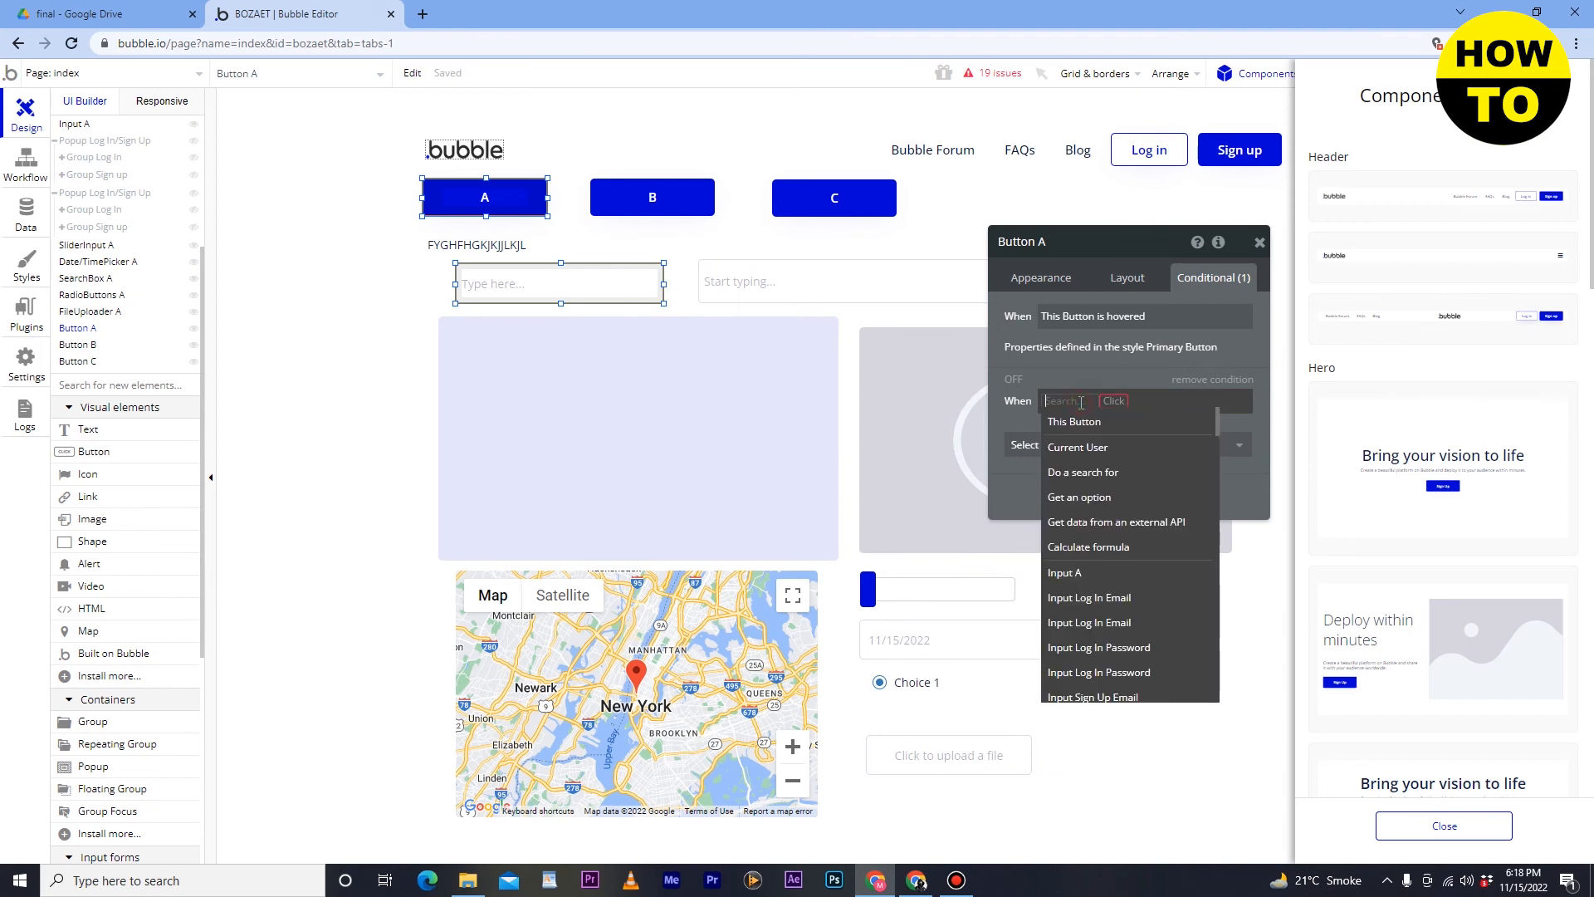
pyautogui.write('BUT')
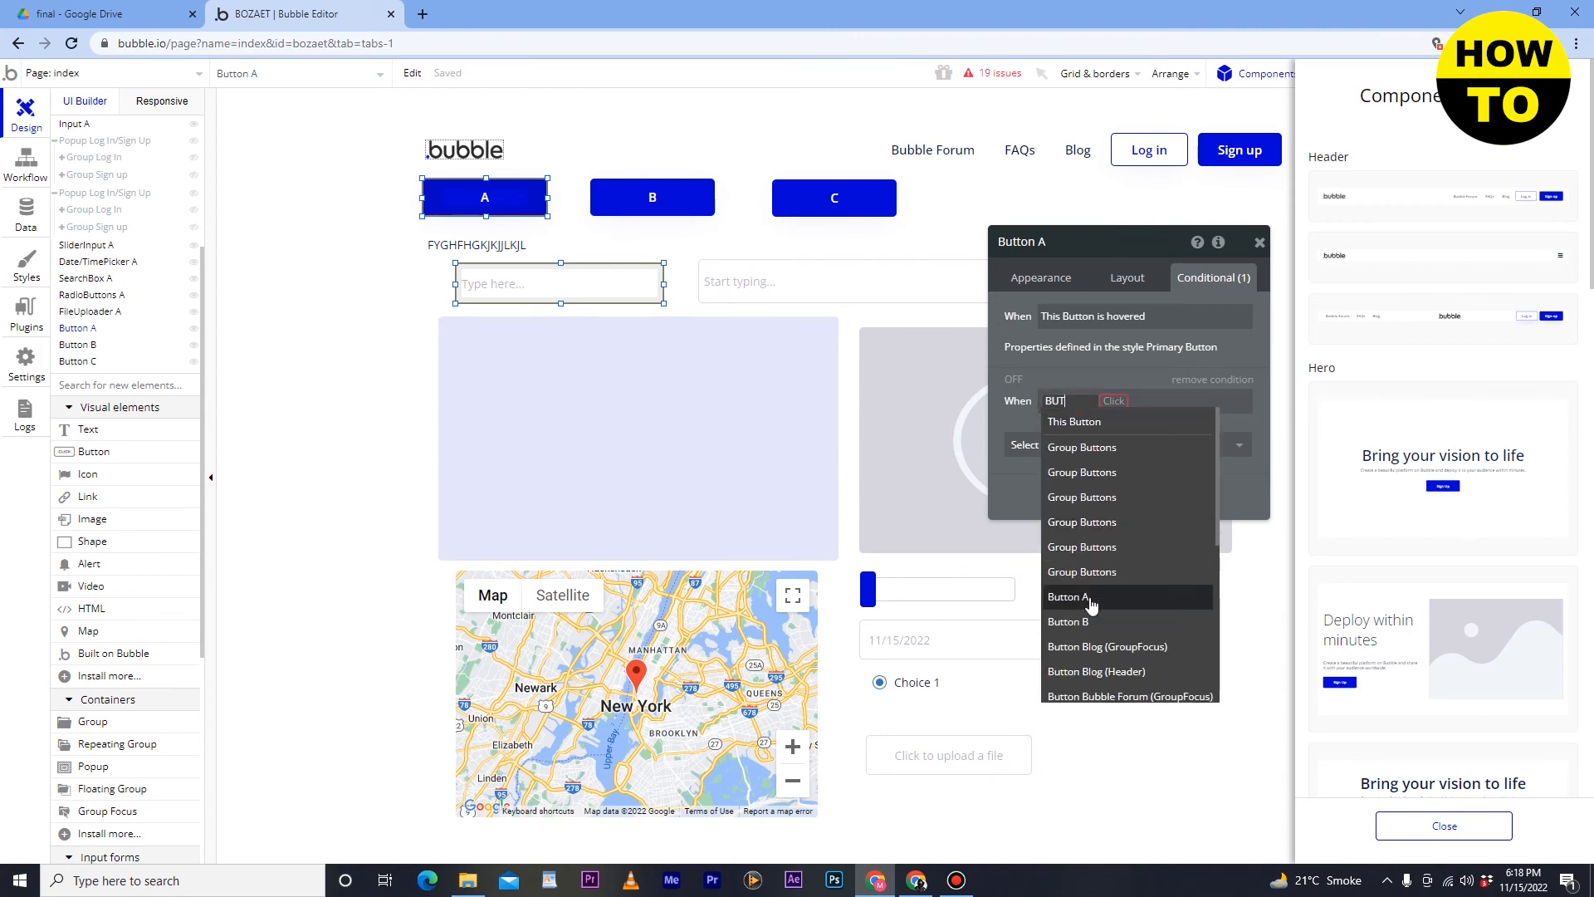
pyautogui.click(1087, 599)
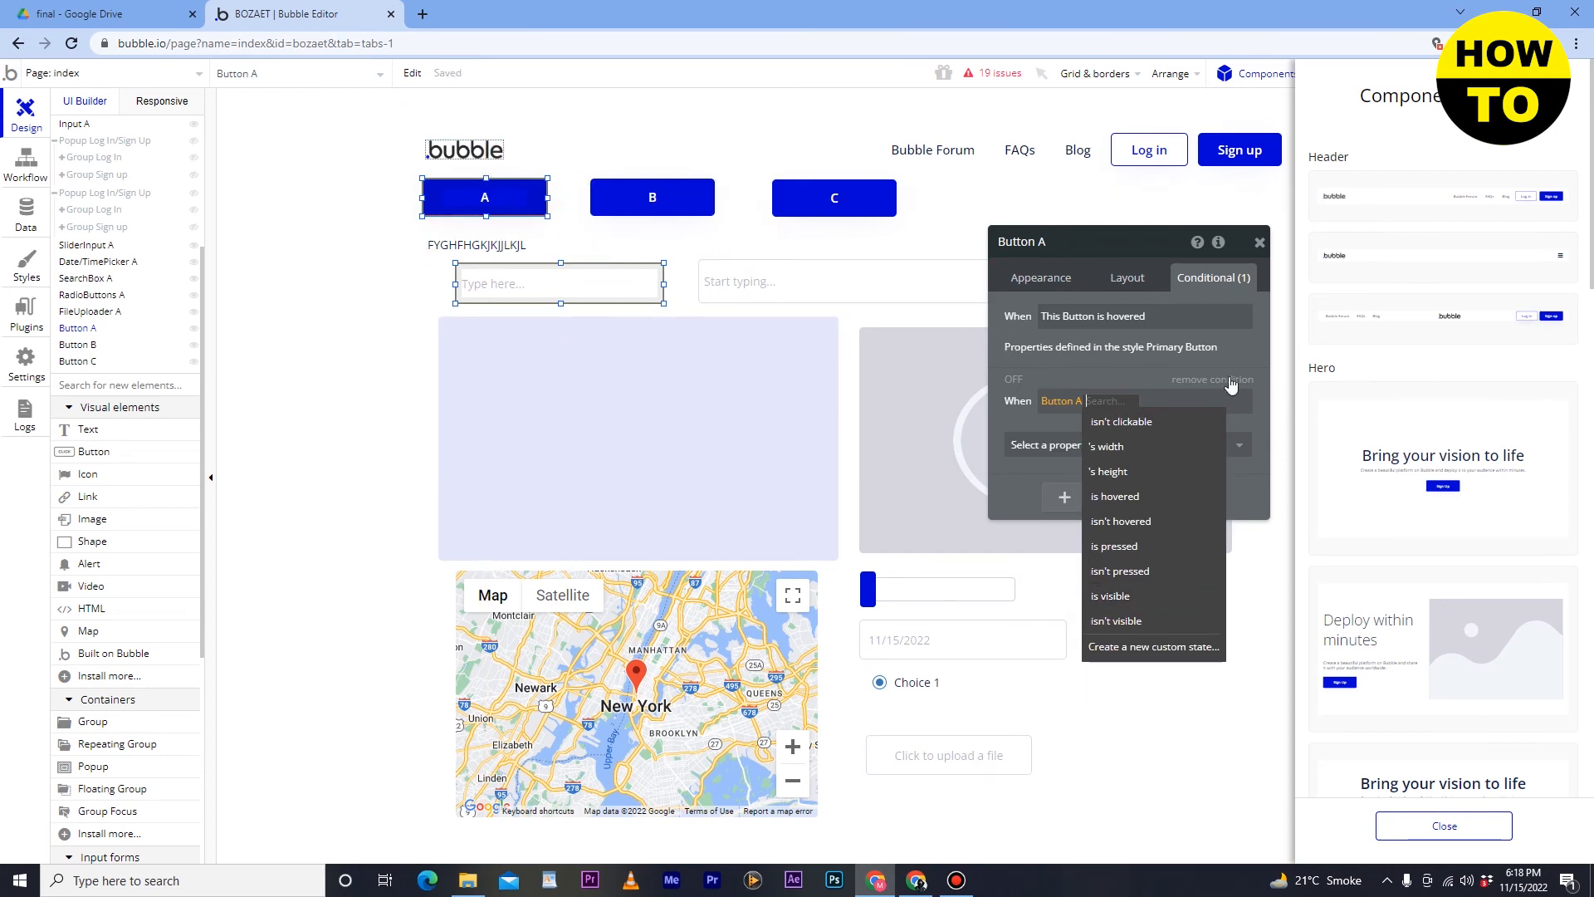
pyautogui.click(1237, 357)
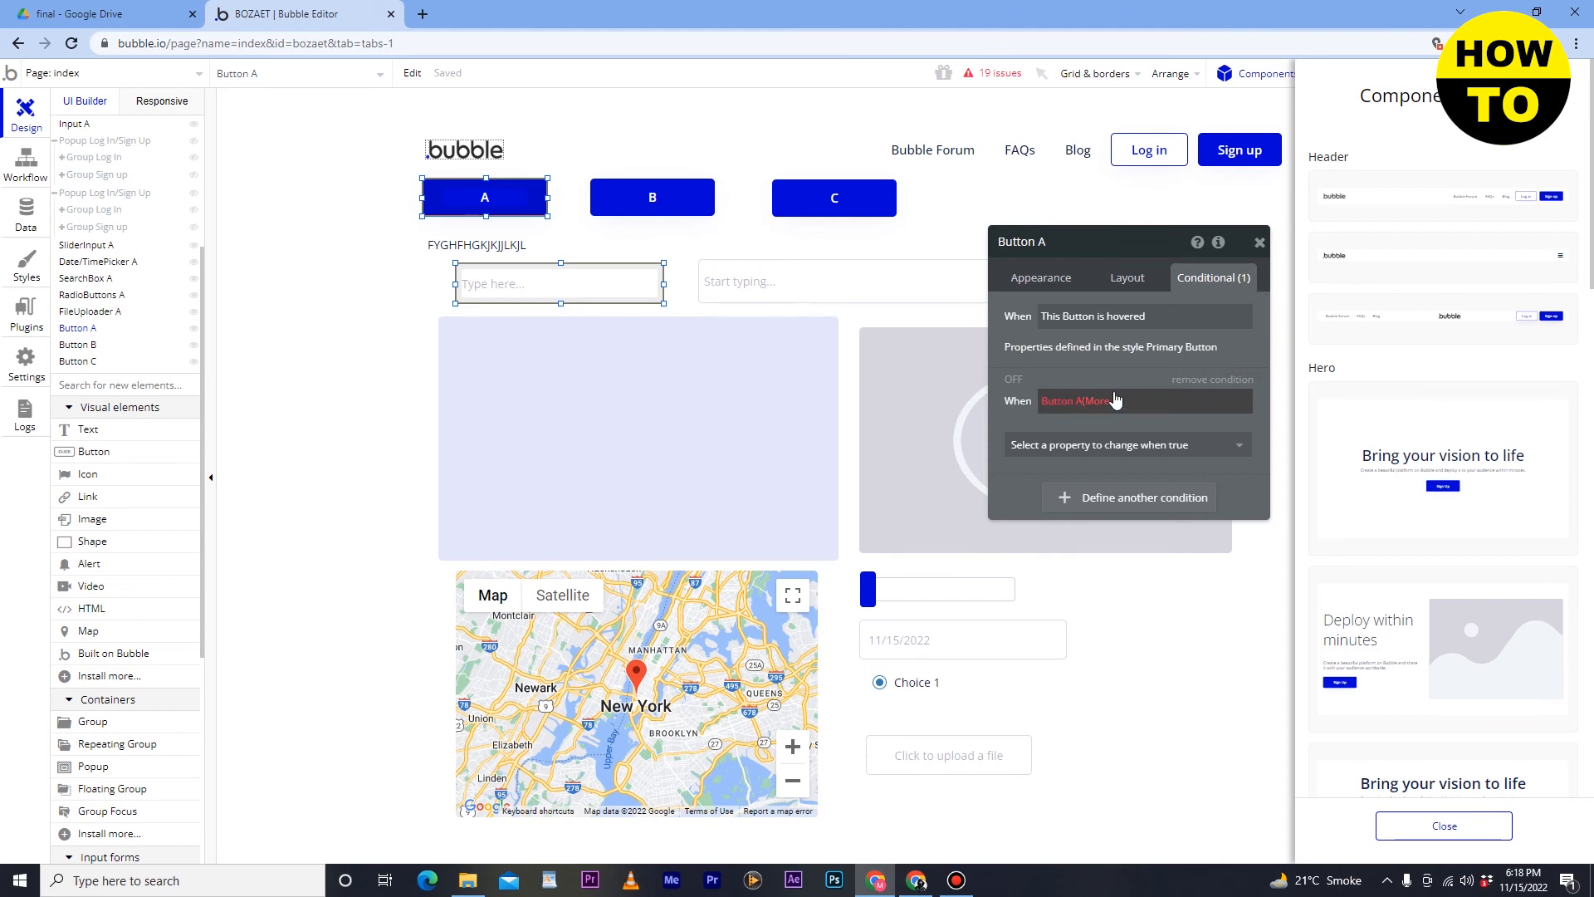
pyautogui.click(1110, 445)
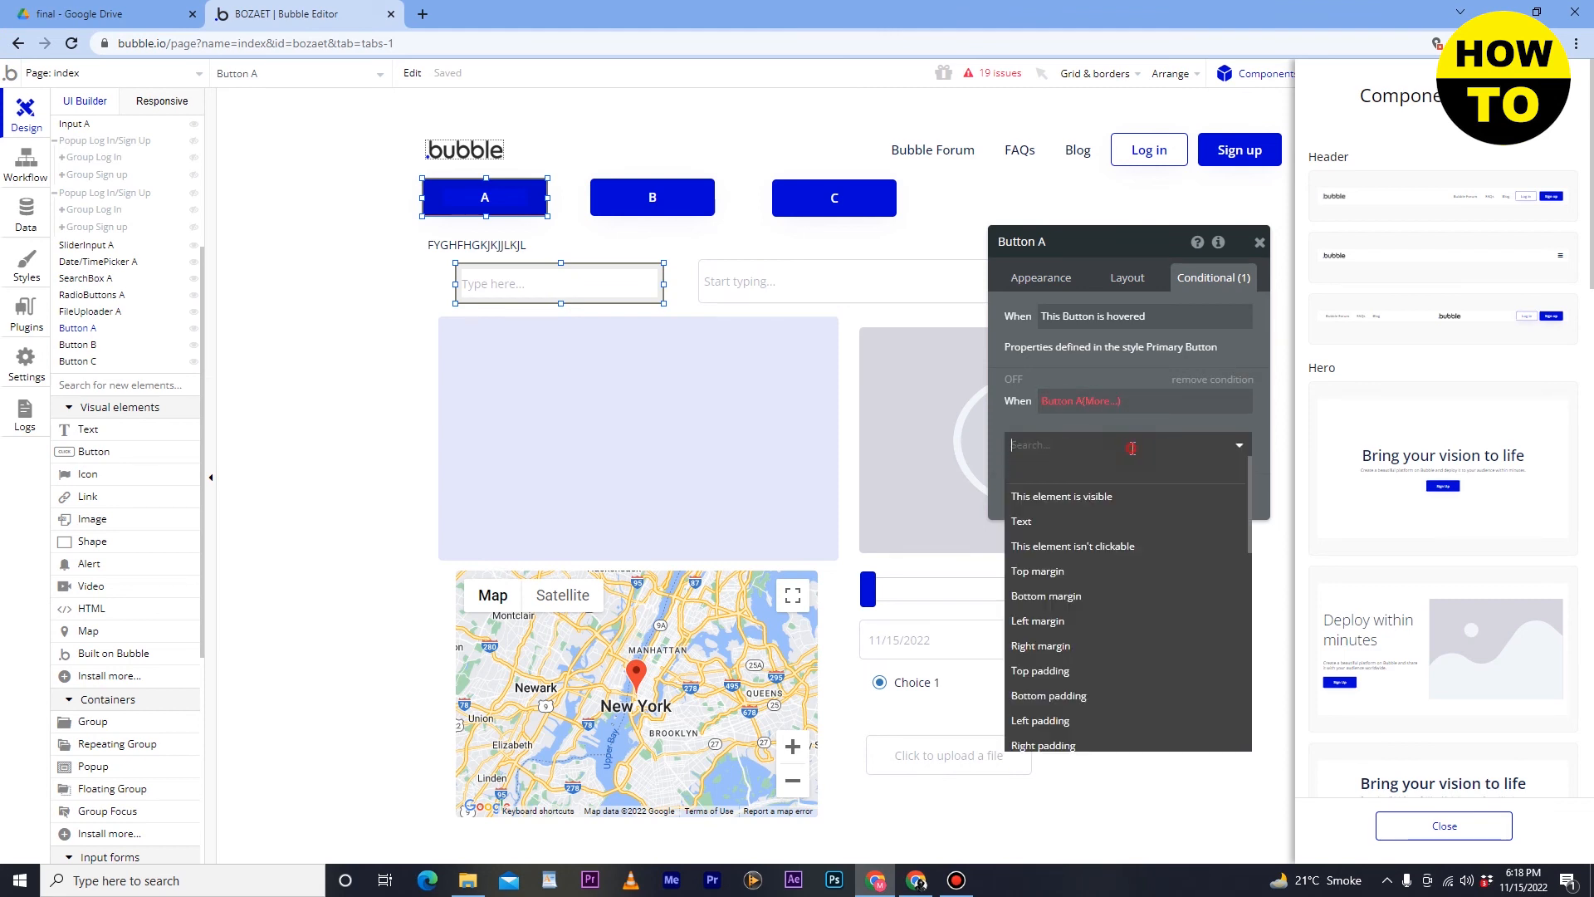
pyautogui.click(1084, 521)
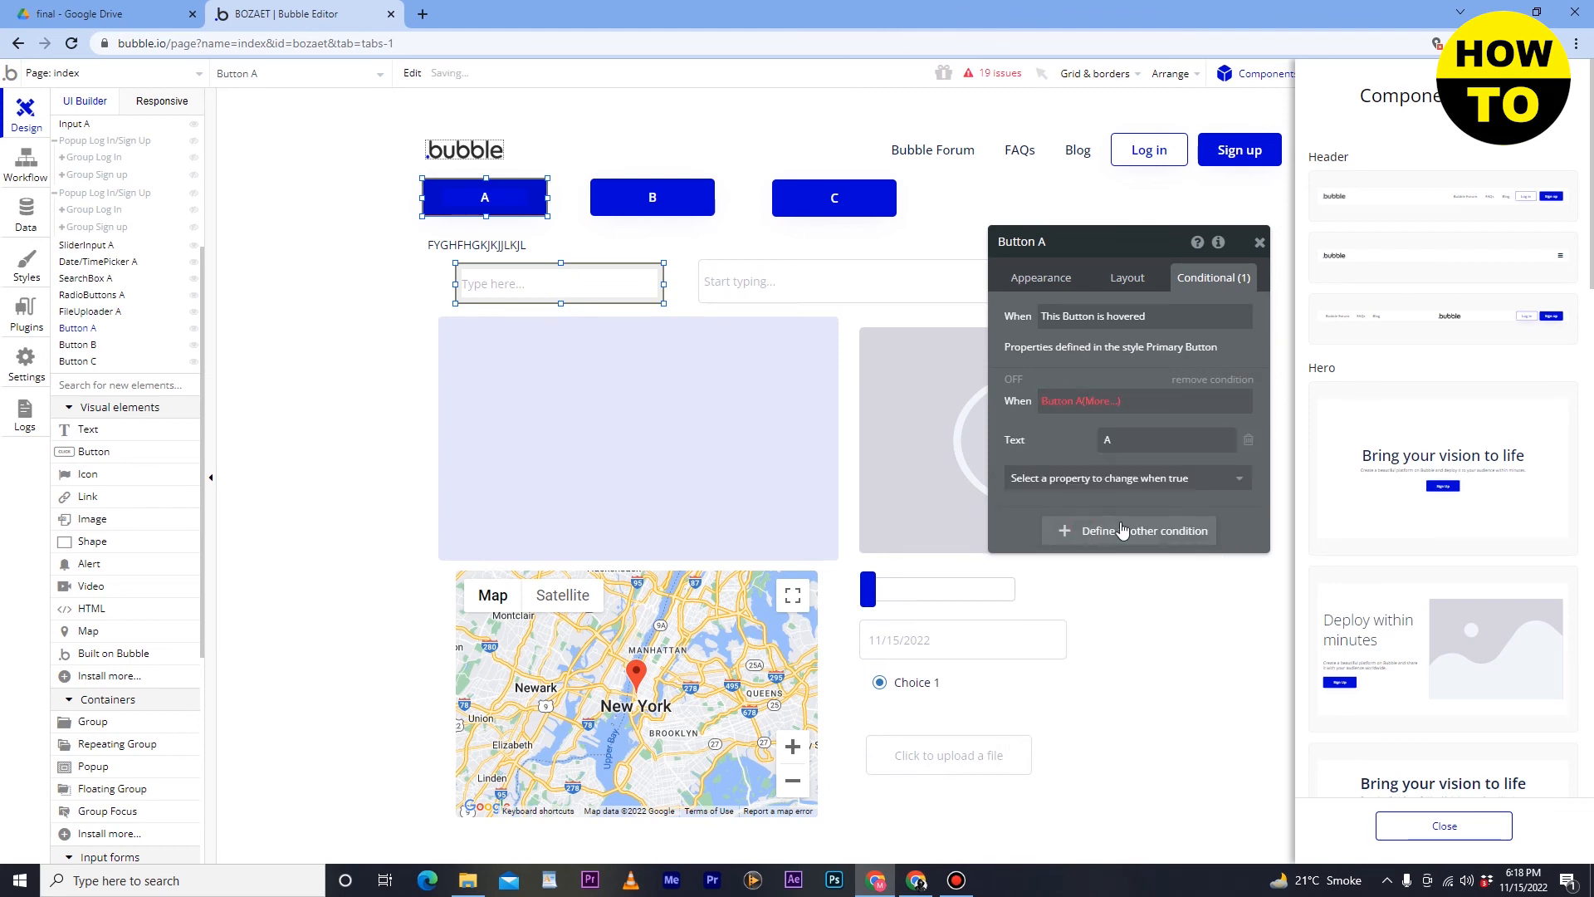
pyautogui.click(1259, 242)
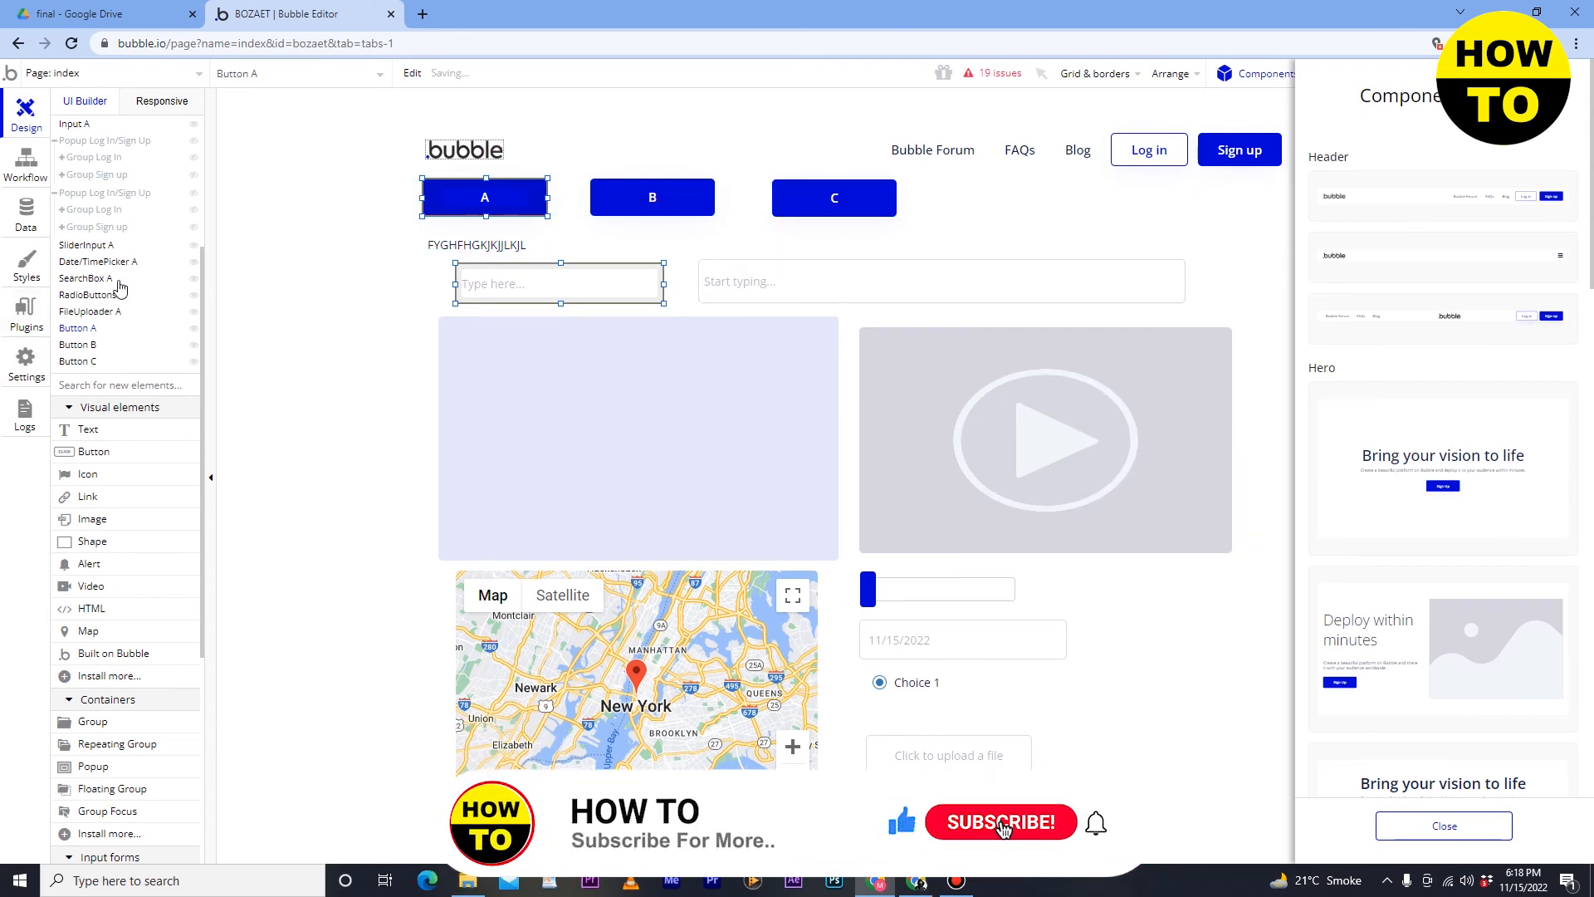
# Step: Create a field named BUTTON A of type text on the User data type
pyautogui.click(26, 214)
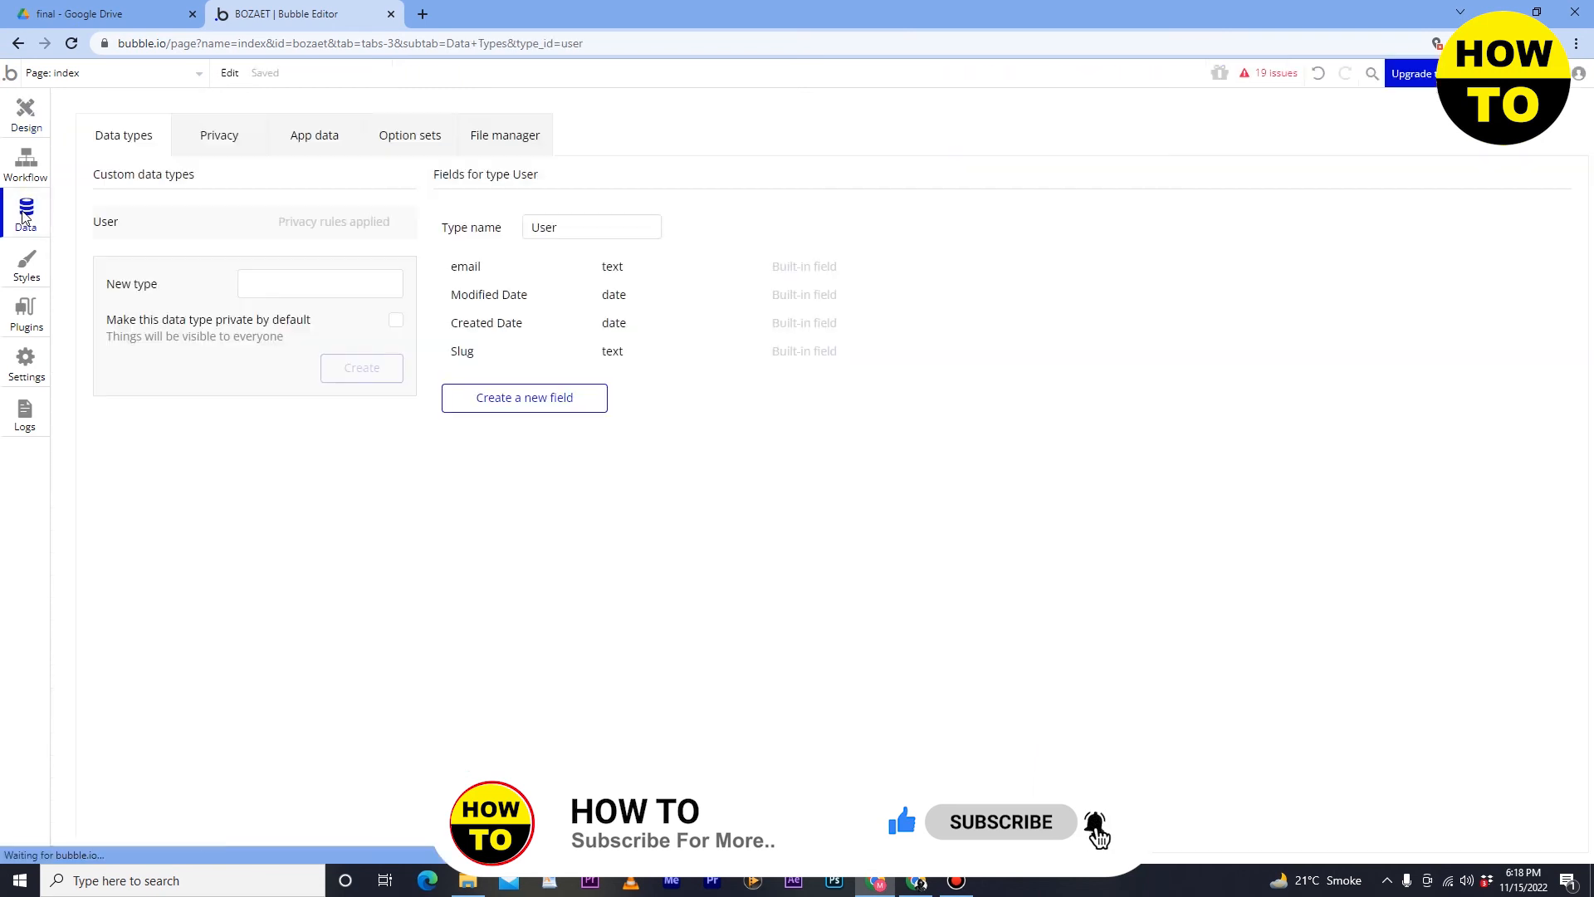
pyautogui.click(503, 399)
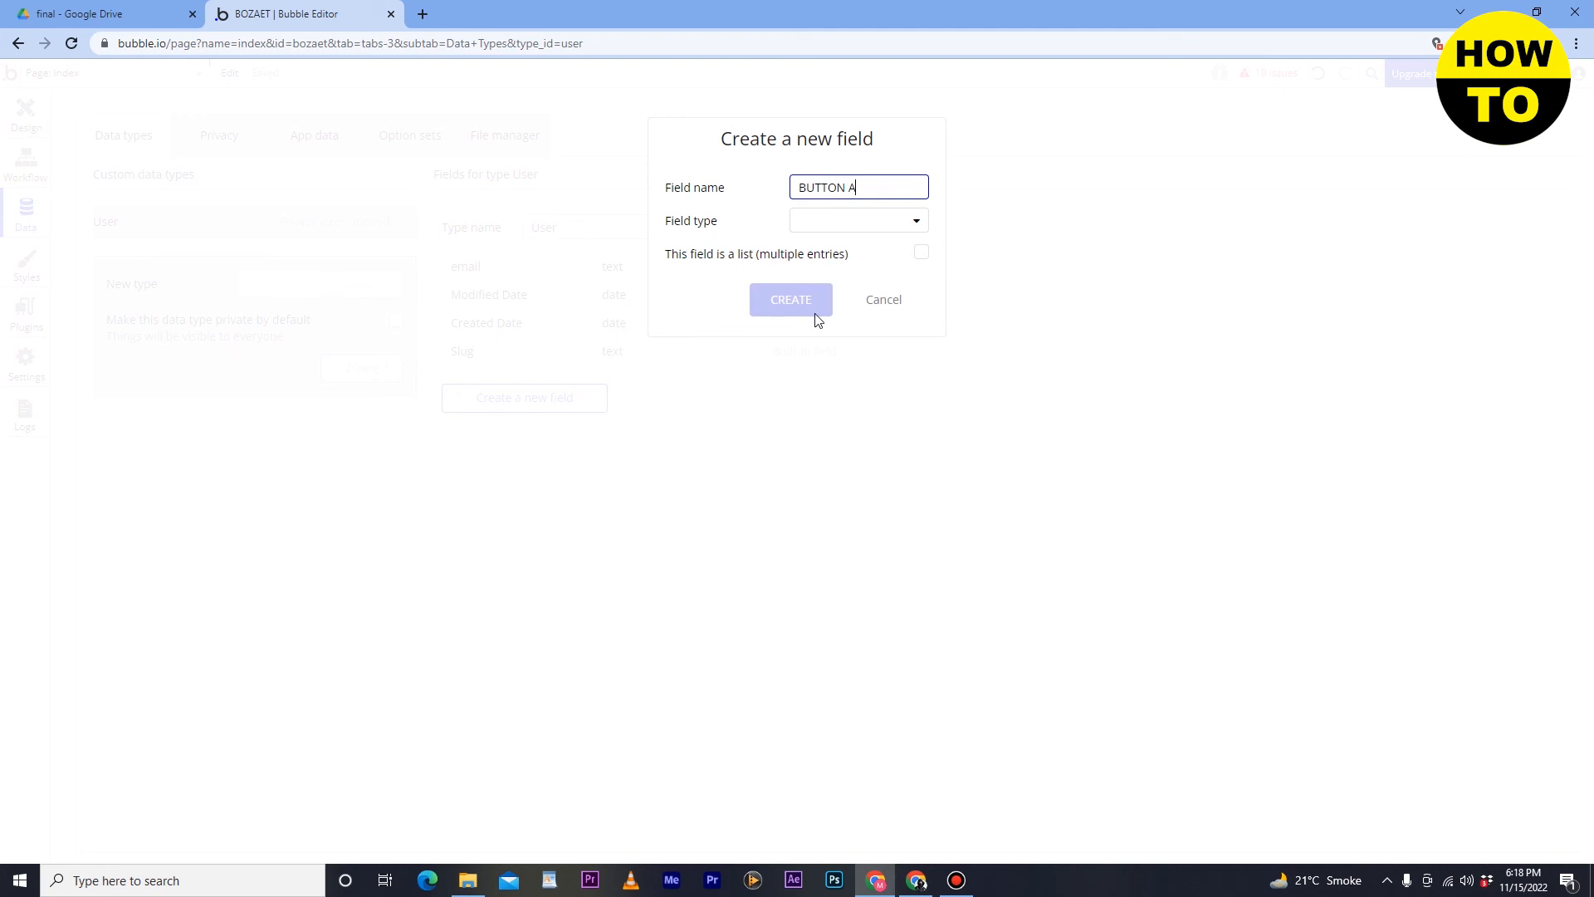
pyautogui.click(832, 222)
pyautogui.click(816, 256)
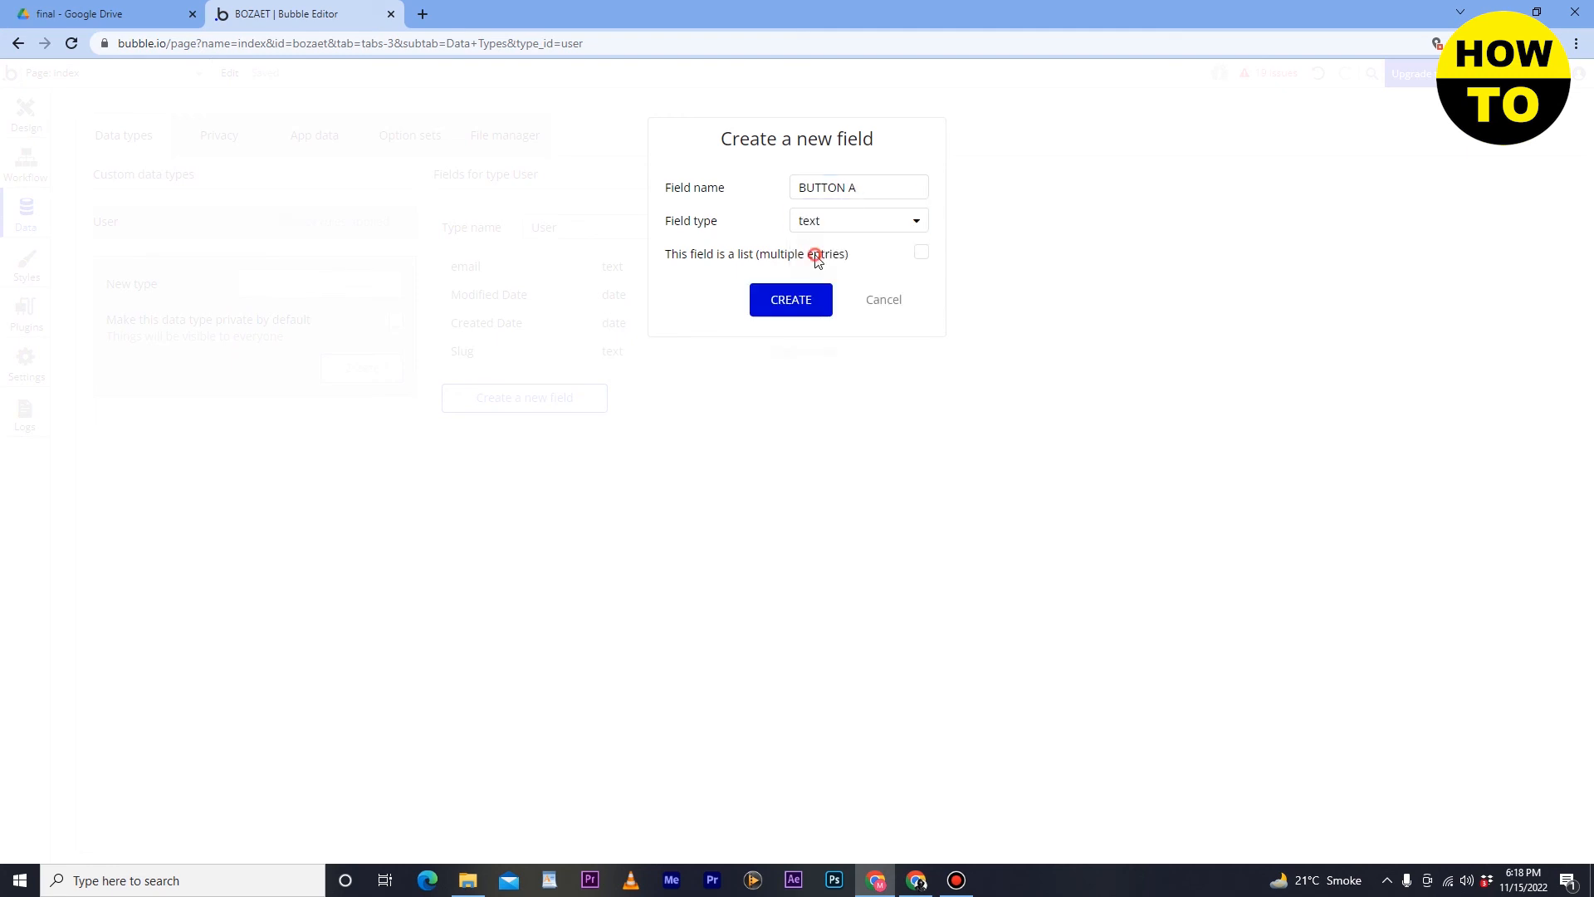
pyautogui.click(786, 301)
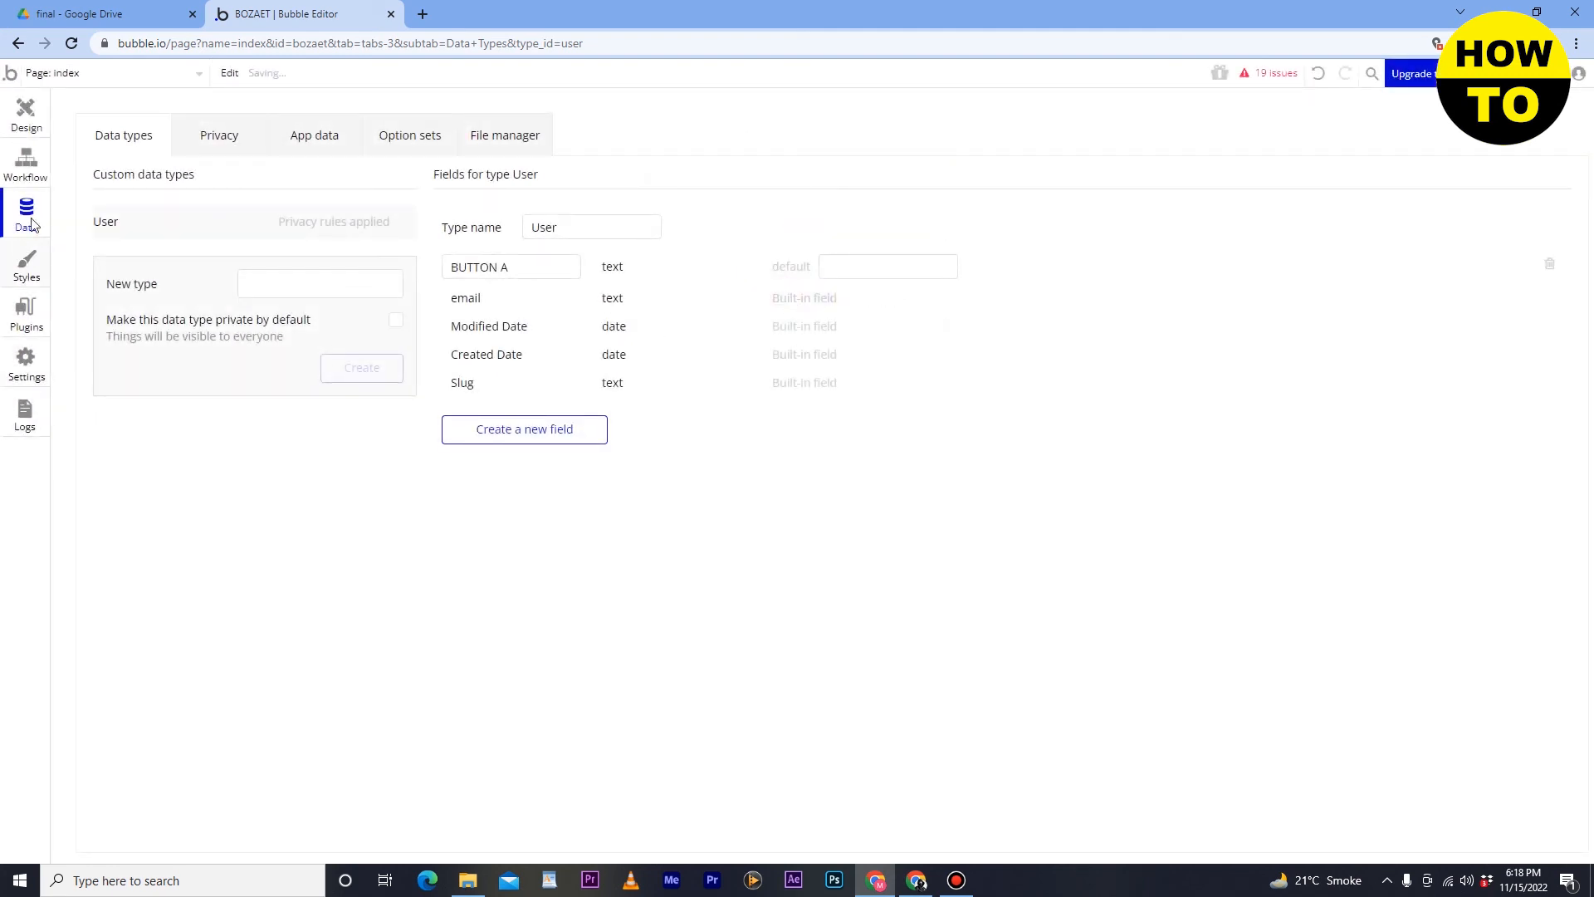
# Step: Examine the app's element styles, including the Standard Floating Group style
pyautogui.click(23, 124)
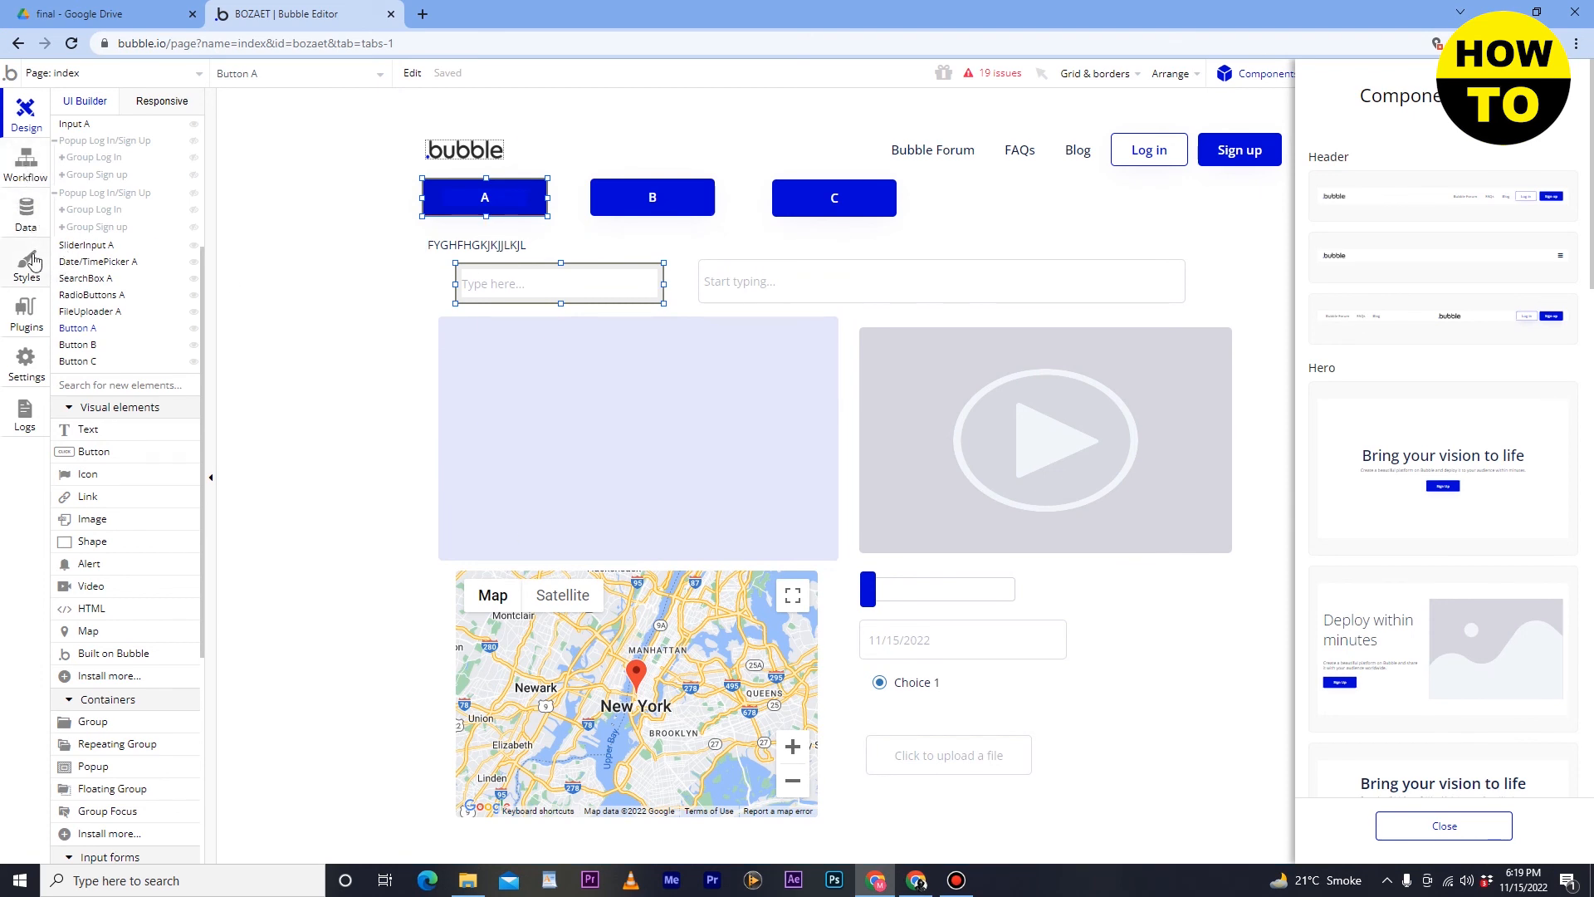
pyautogui.click(26, 262)
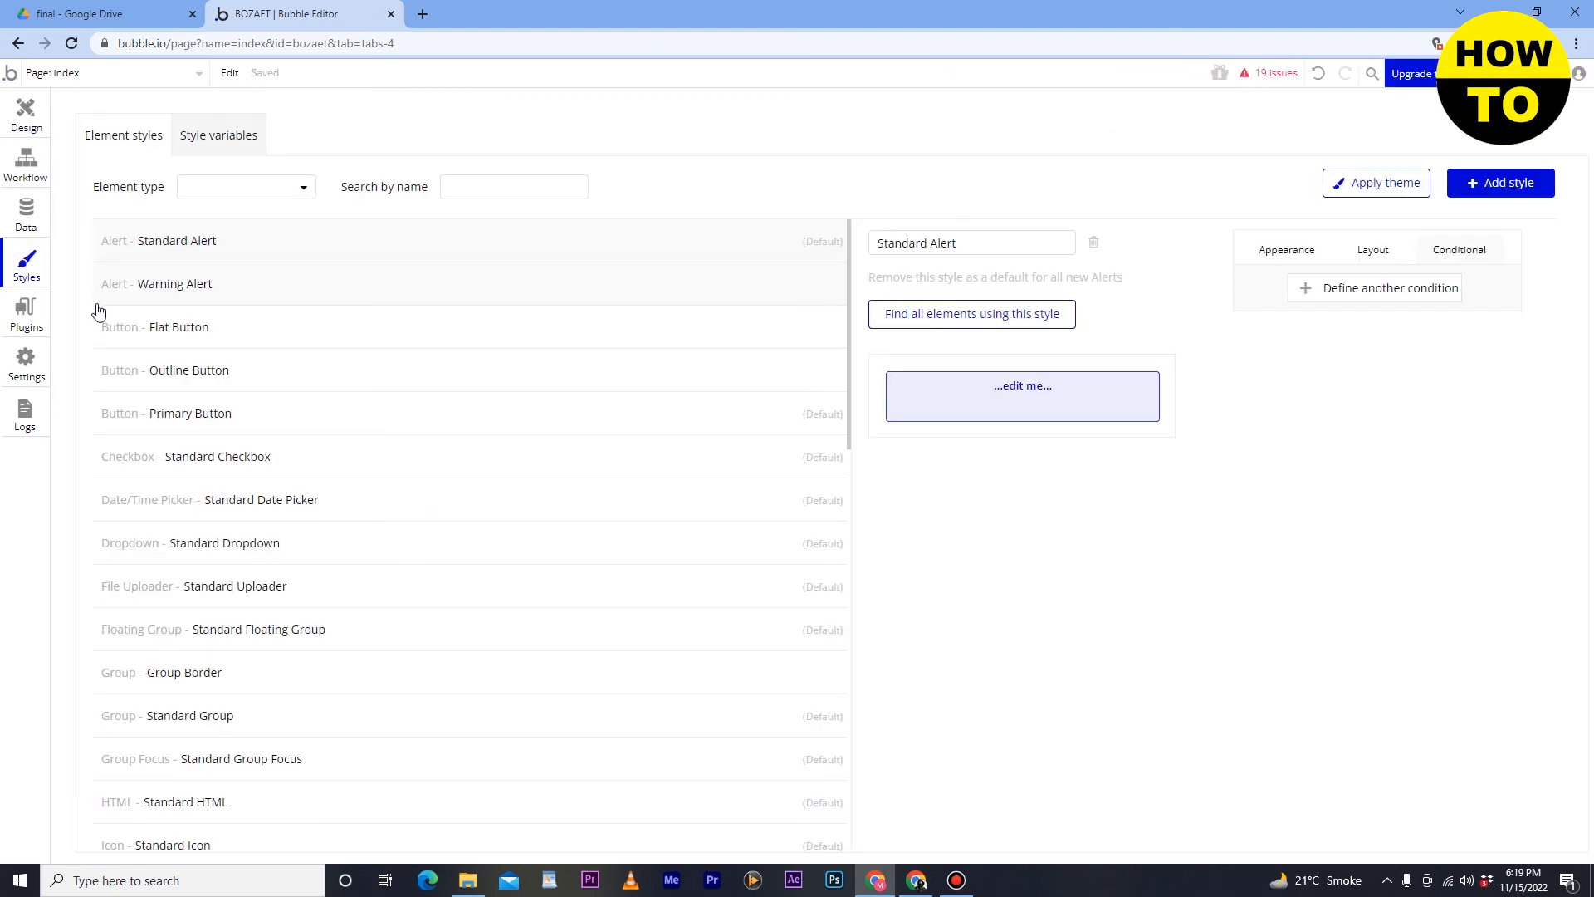
pyautogui.scroll(-4, 326, 559)
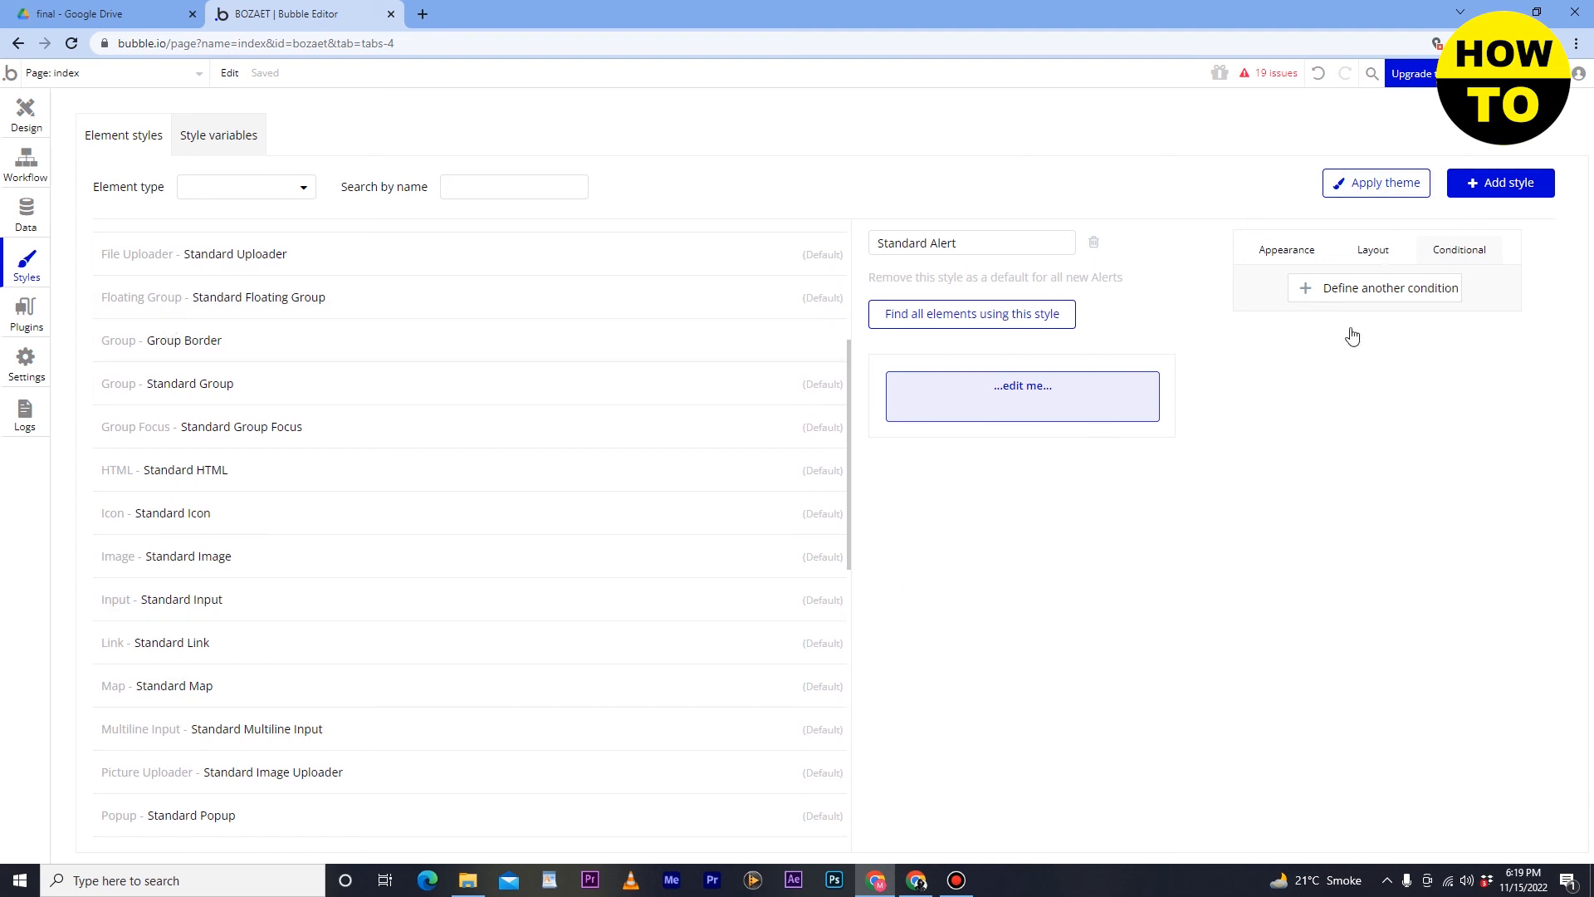
pyautogui.click(291, 295)
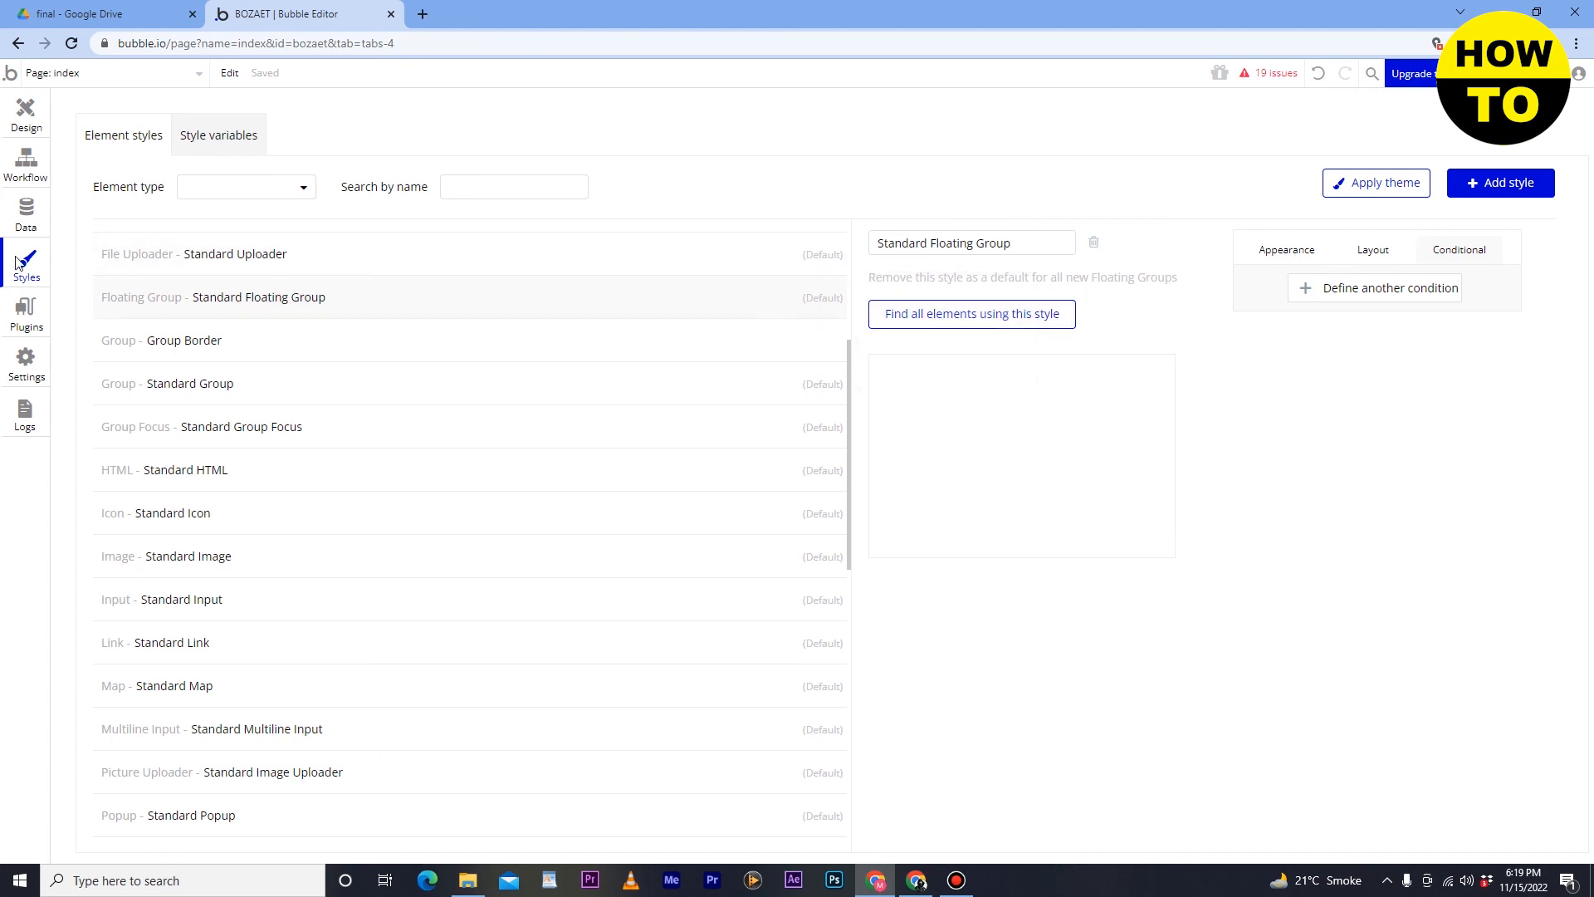
# Step: Install the Ionic Elements plugin, then uninstall it
pyautogui.click(25, 314)
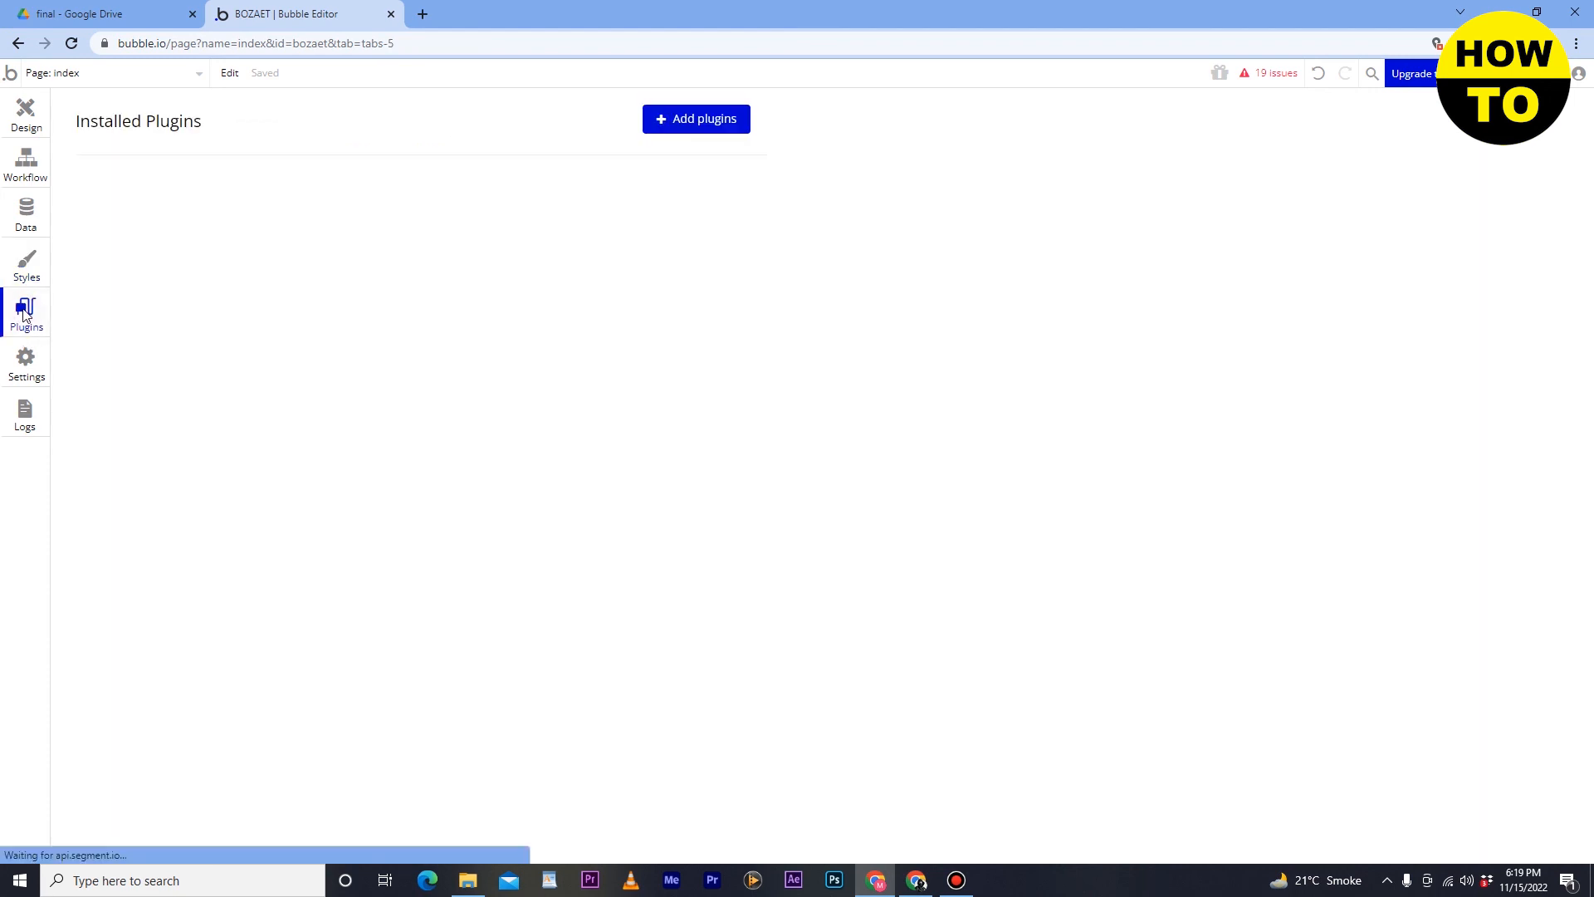
pyautogui.click(672, 128)
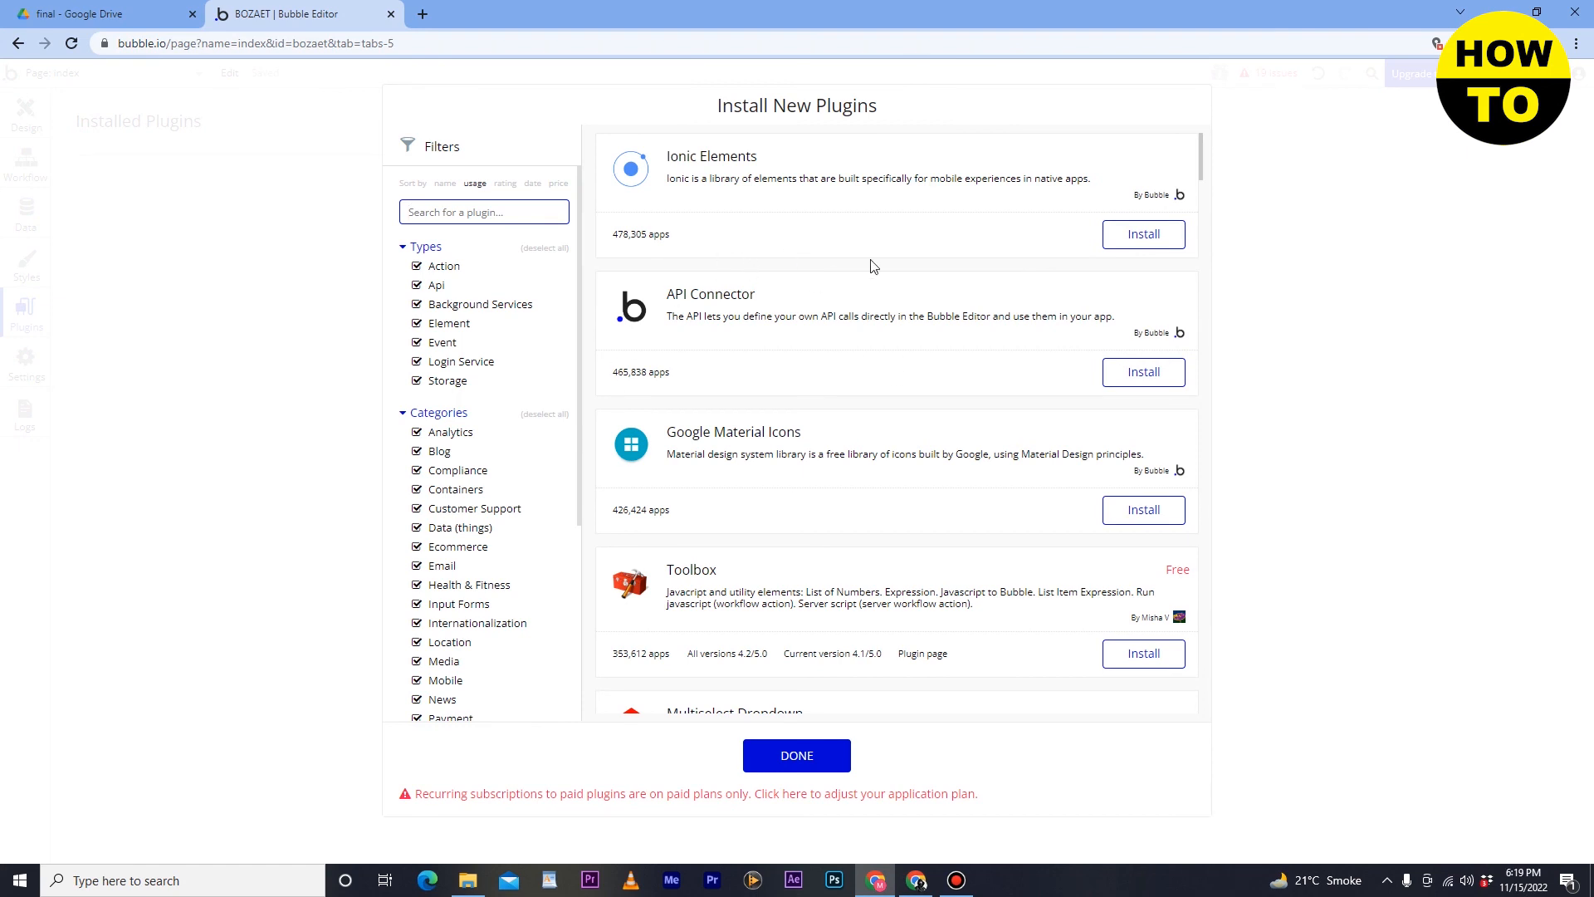
pyautogui.click(1143, 237)
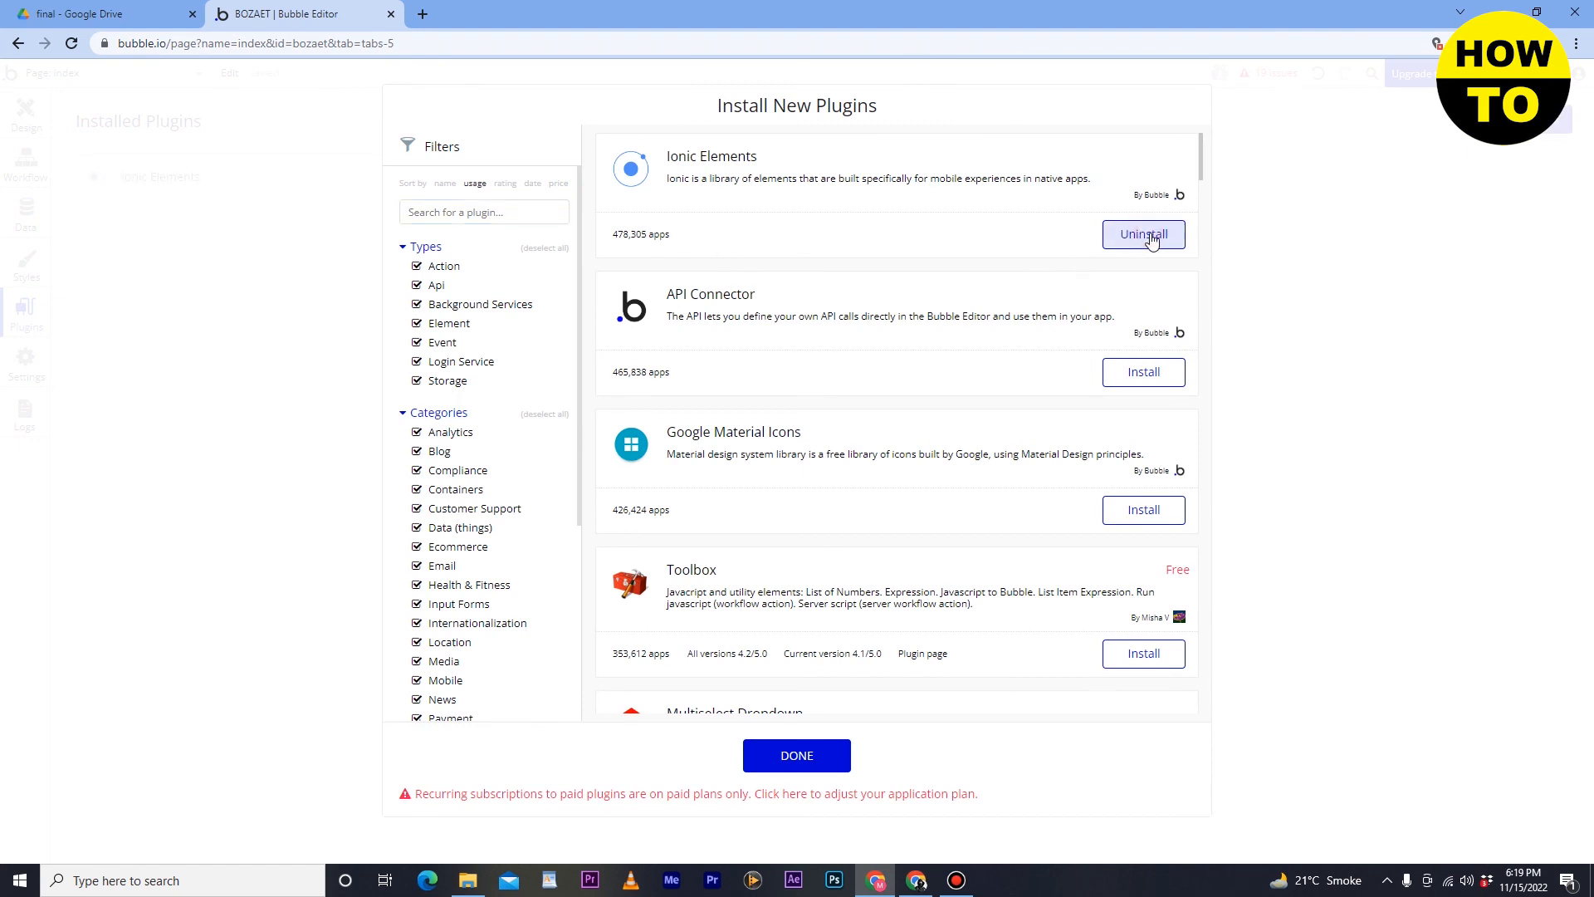
pyautogui.click(803, 770)
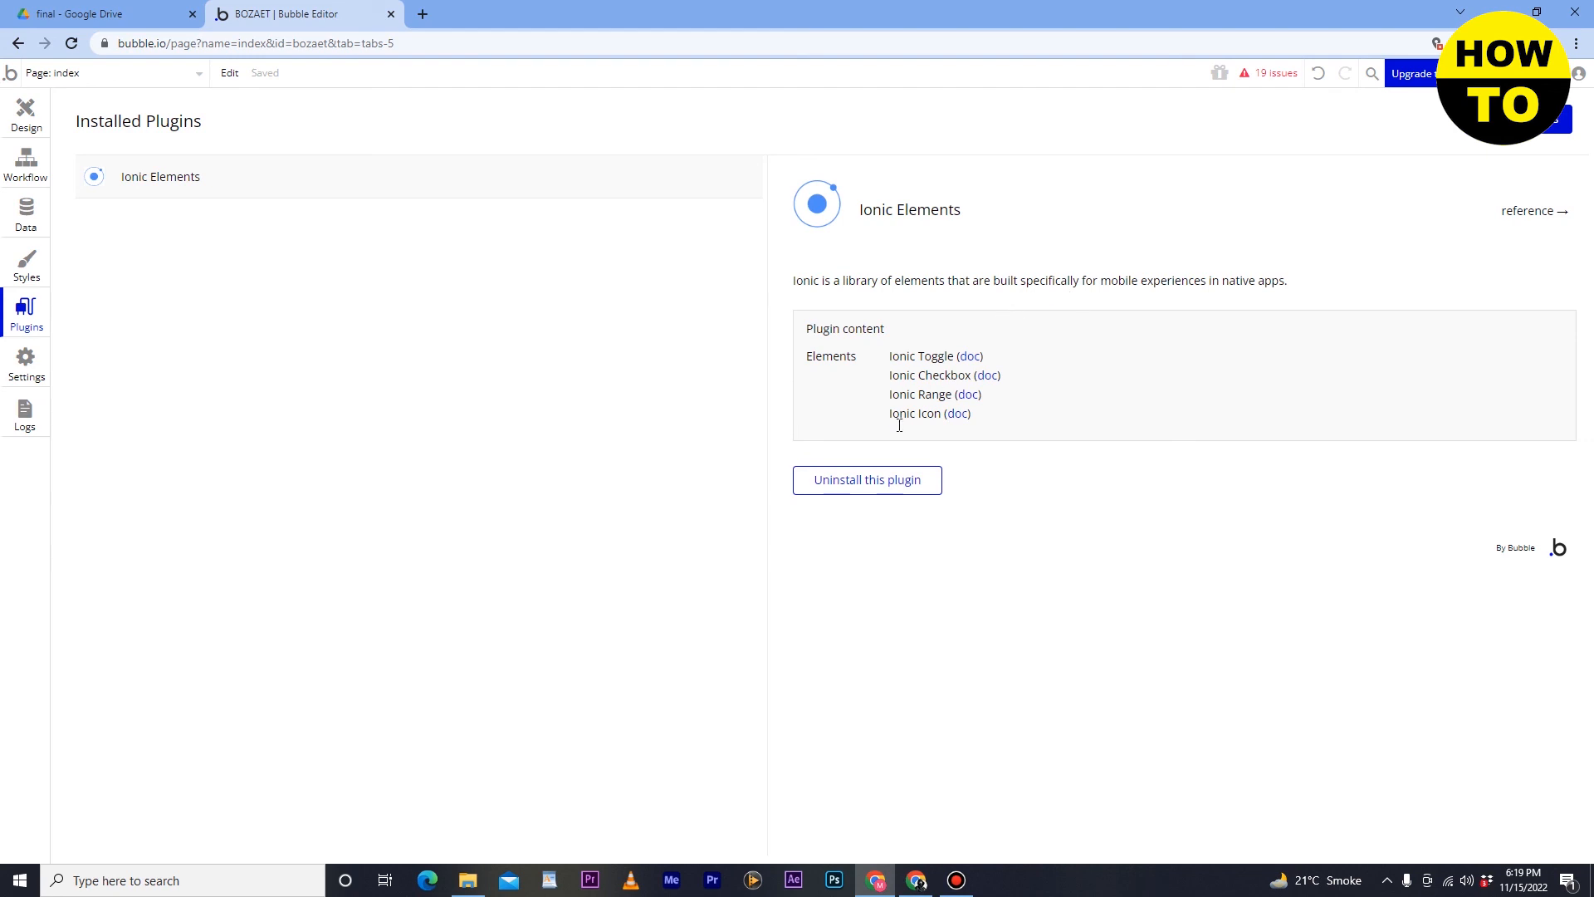
pyautogui.click(883, 483)
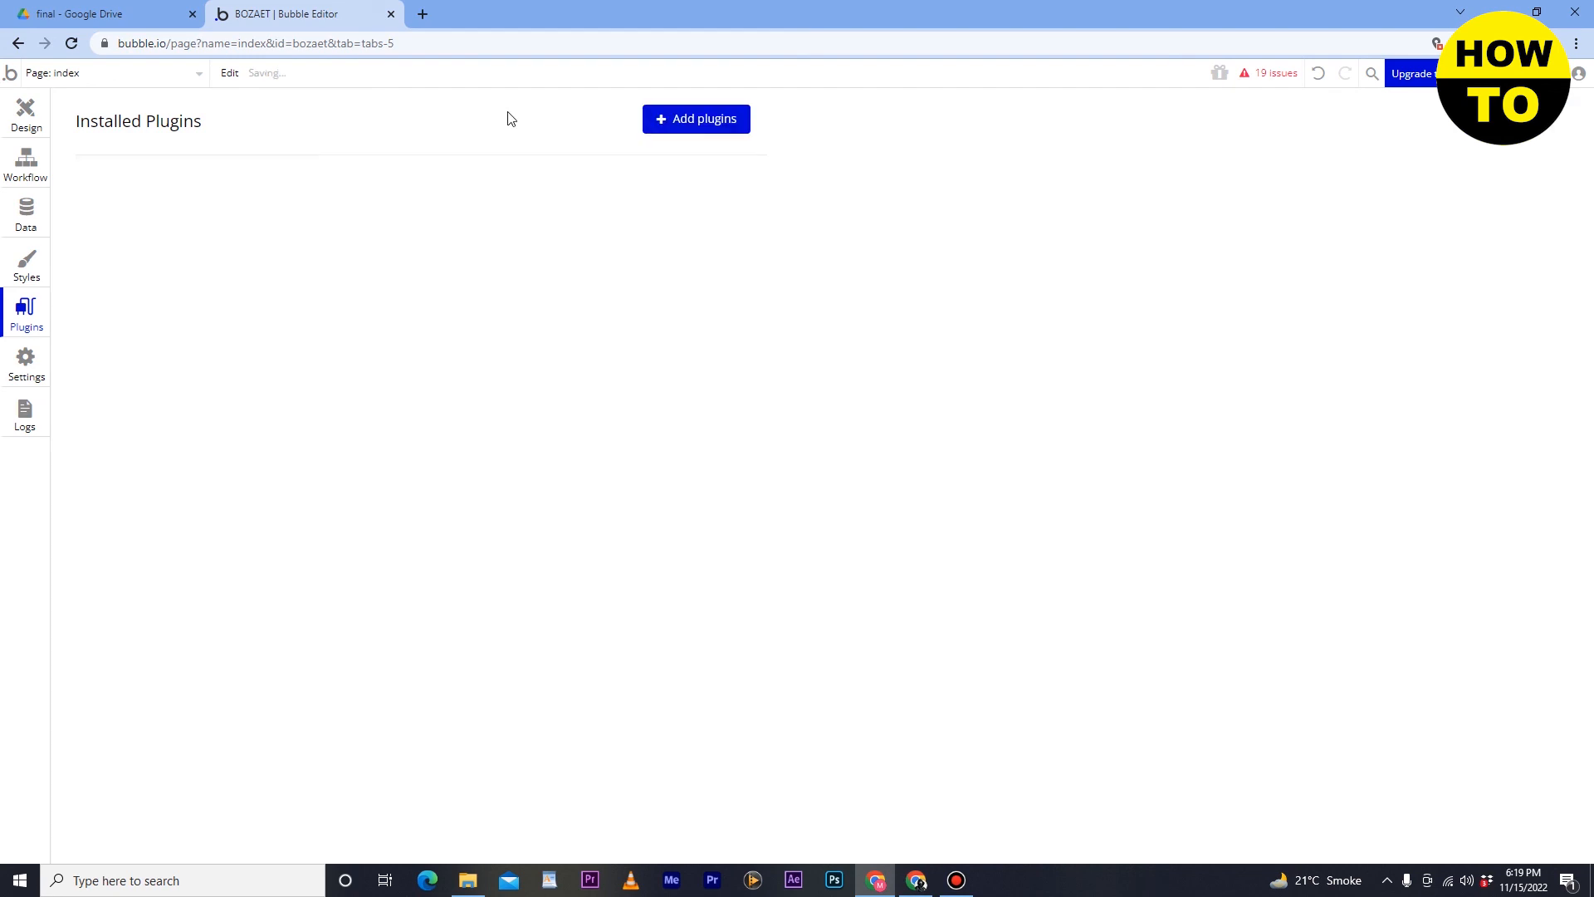
# Step: Review the app's plan settings, the index page's design and its workflows
pyautogui.click(25, 364)
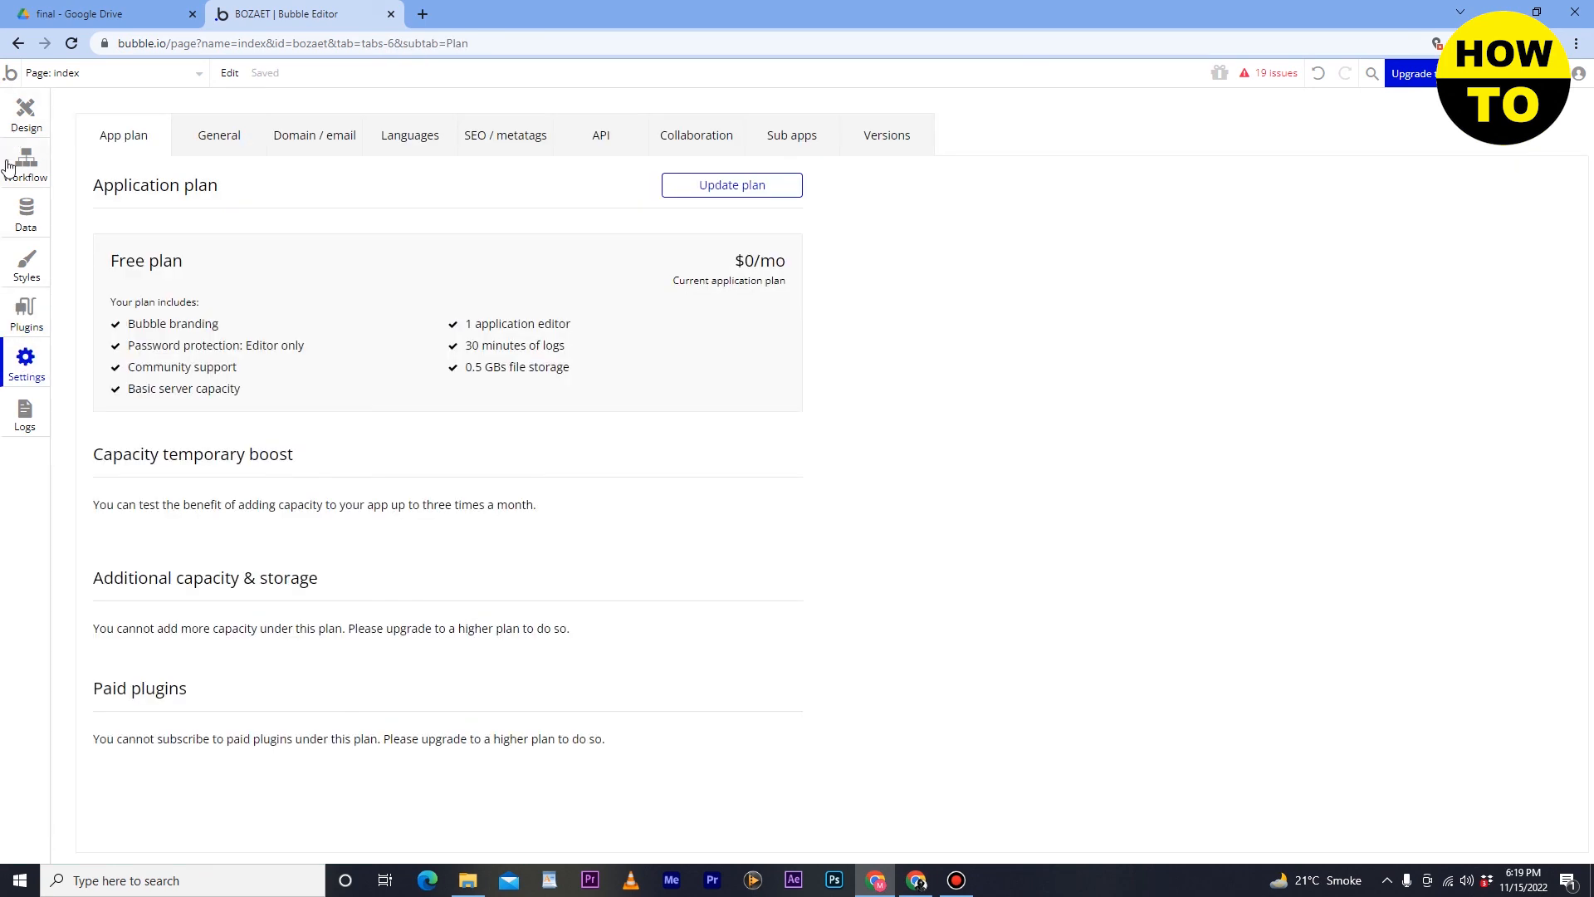
pyautogui.click(33, 124)
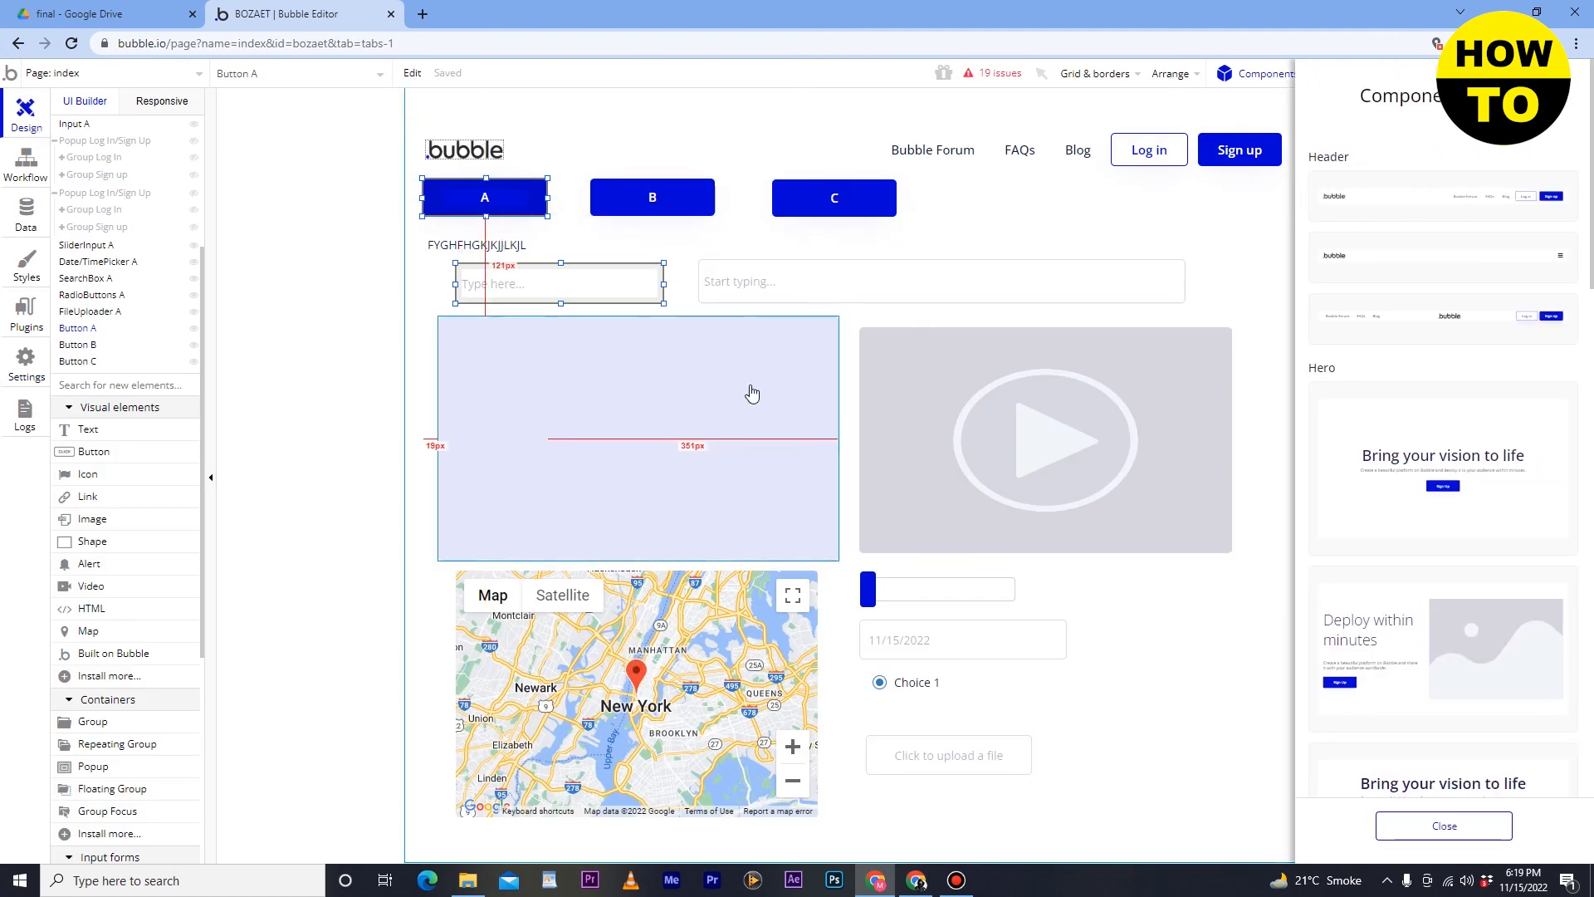
pyautogui.scroll(-1, 737, 498)
pyautogui.scroll(1, 738, 498)
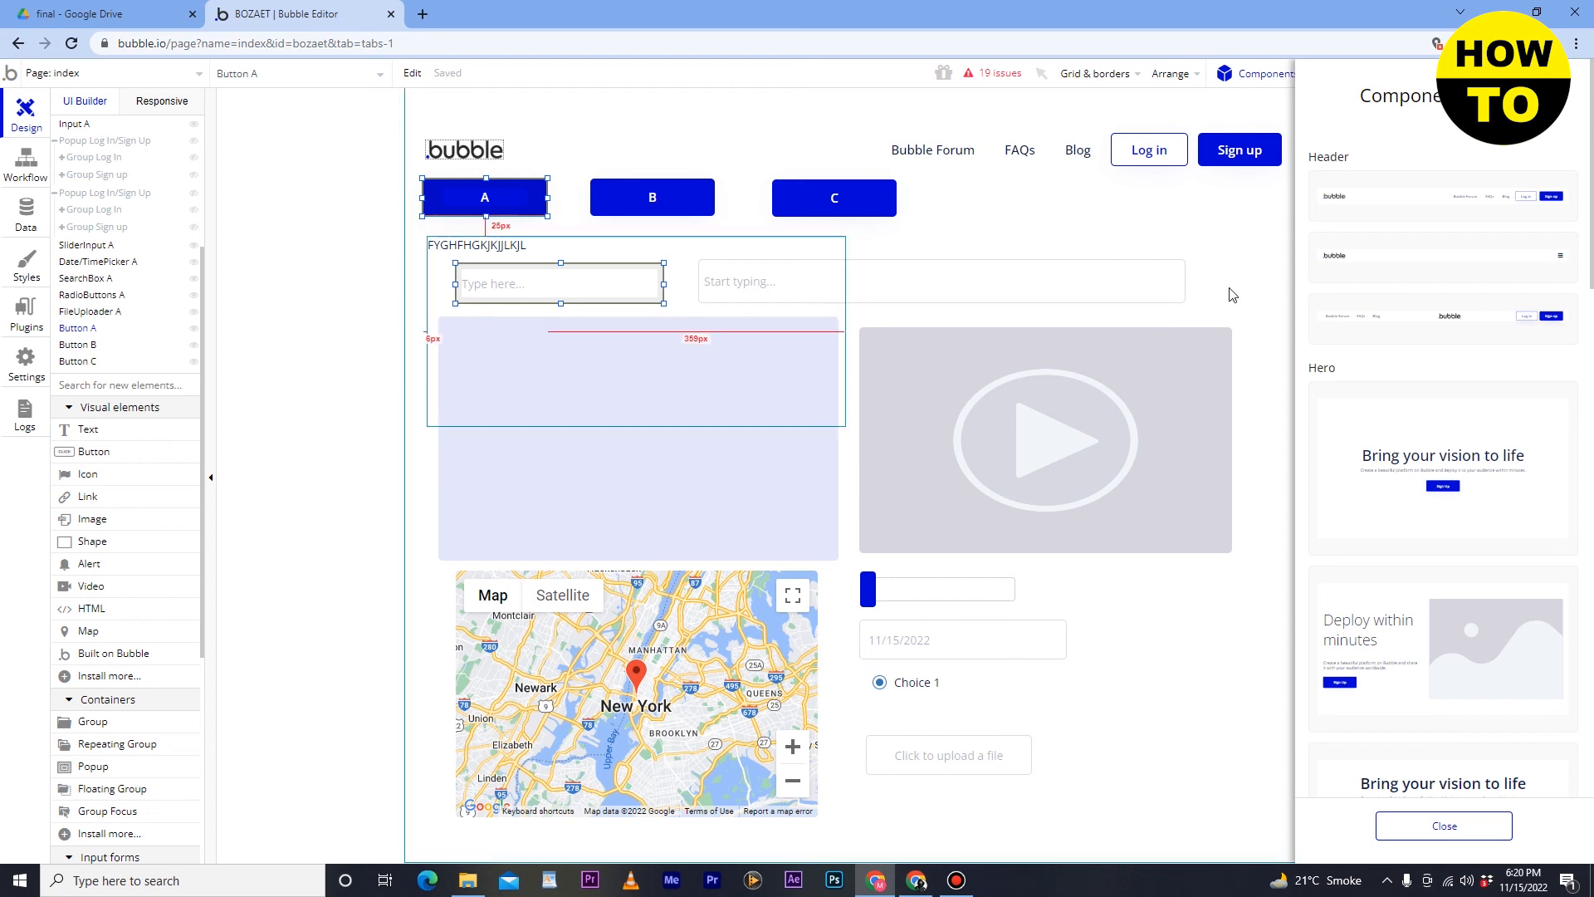
pyautogui.click(1239, 319)
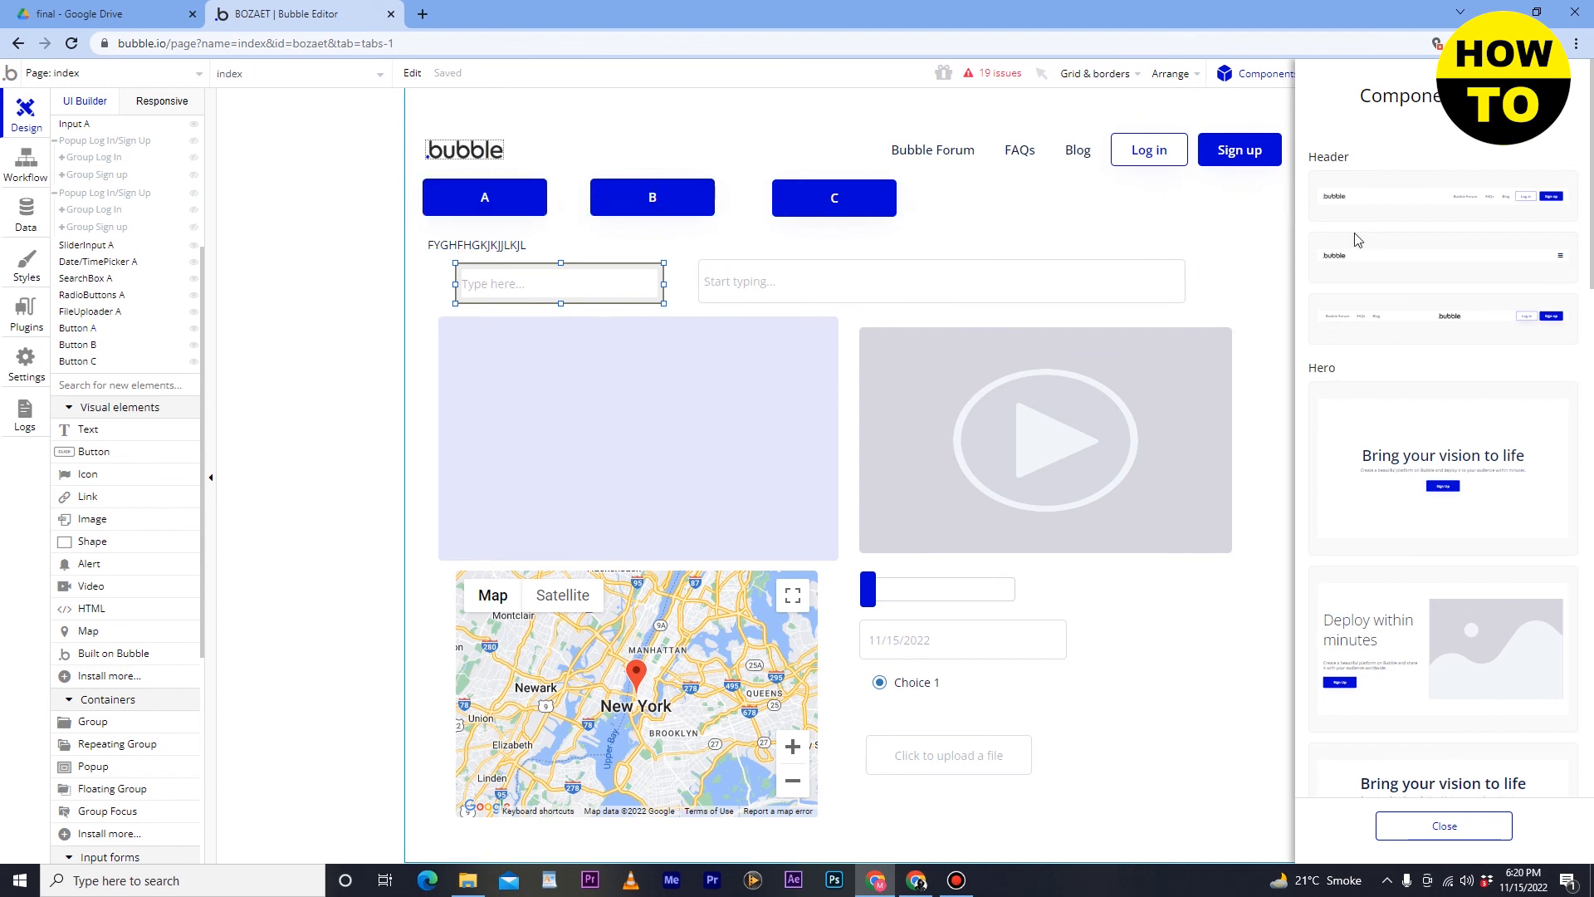
pyautogui.scroll(-1, 1219, 183)
pyautogui.scroll(1, 782, 191)
pyautogui.click(25, 161)
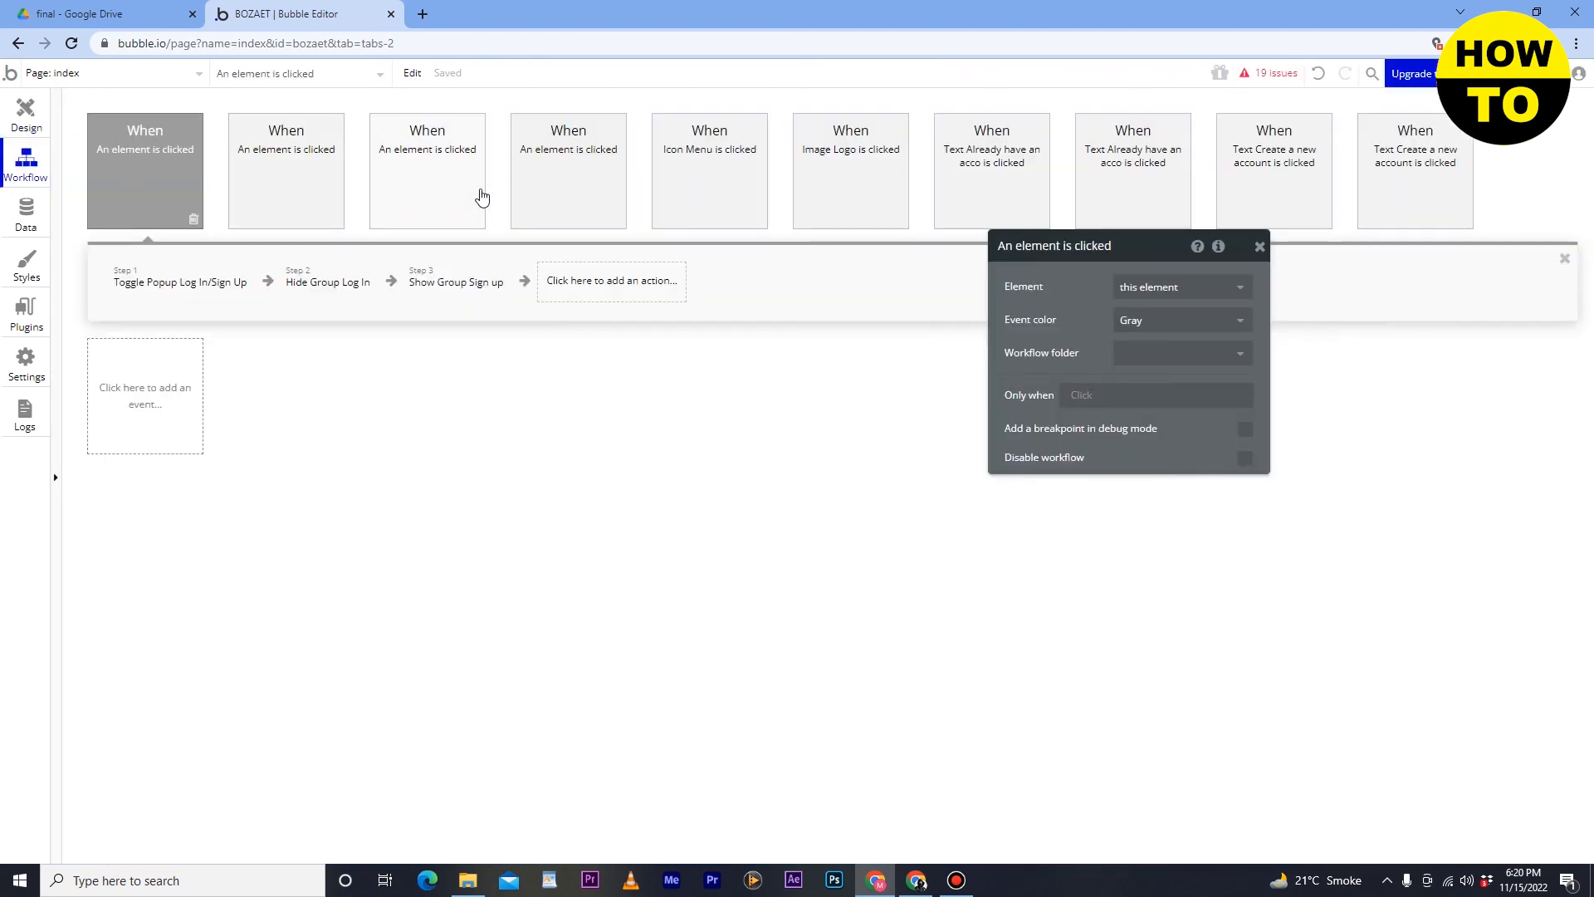
# Step: Preview the index page in a new browser tab and go back to the page design in the editor
pyautogui.click(1530, 73)
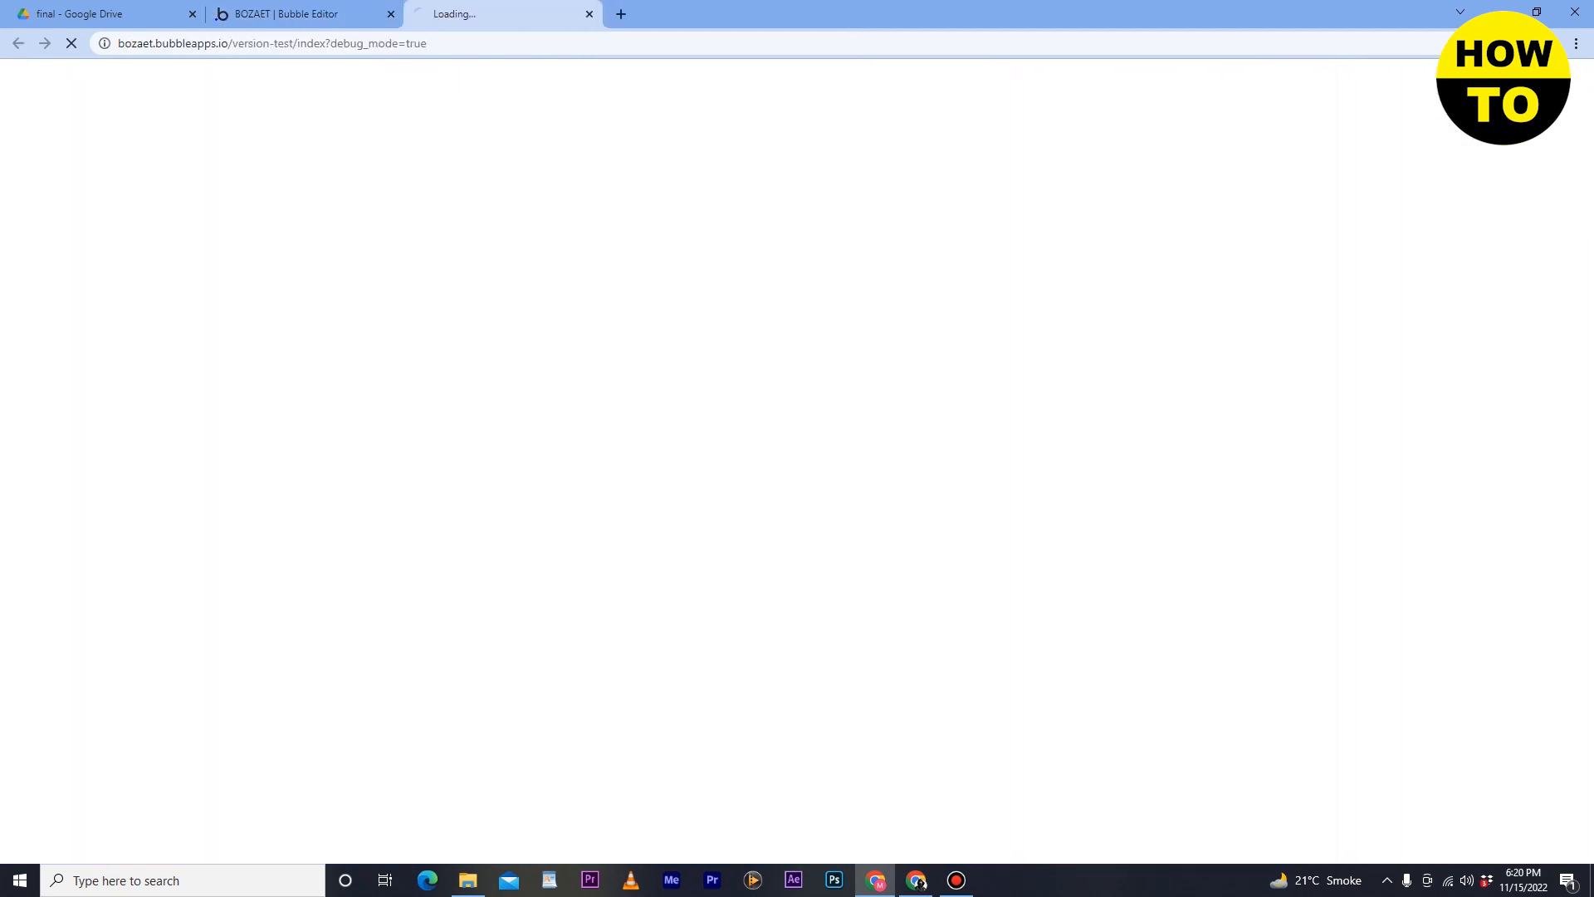
pyautogui.click(253, 11)
pyautogui.click(26, 124)
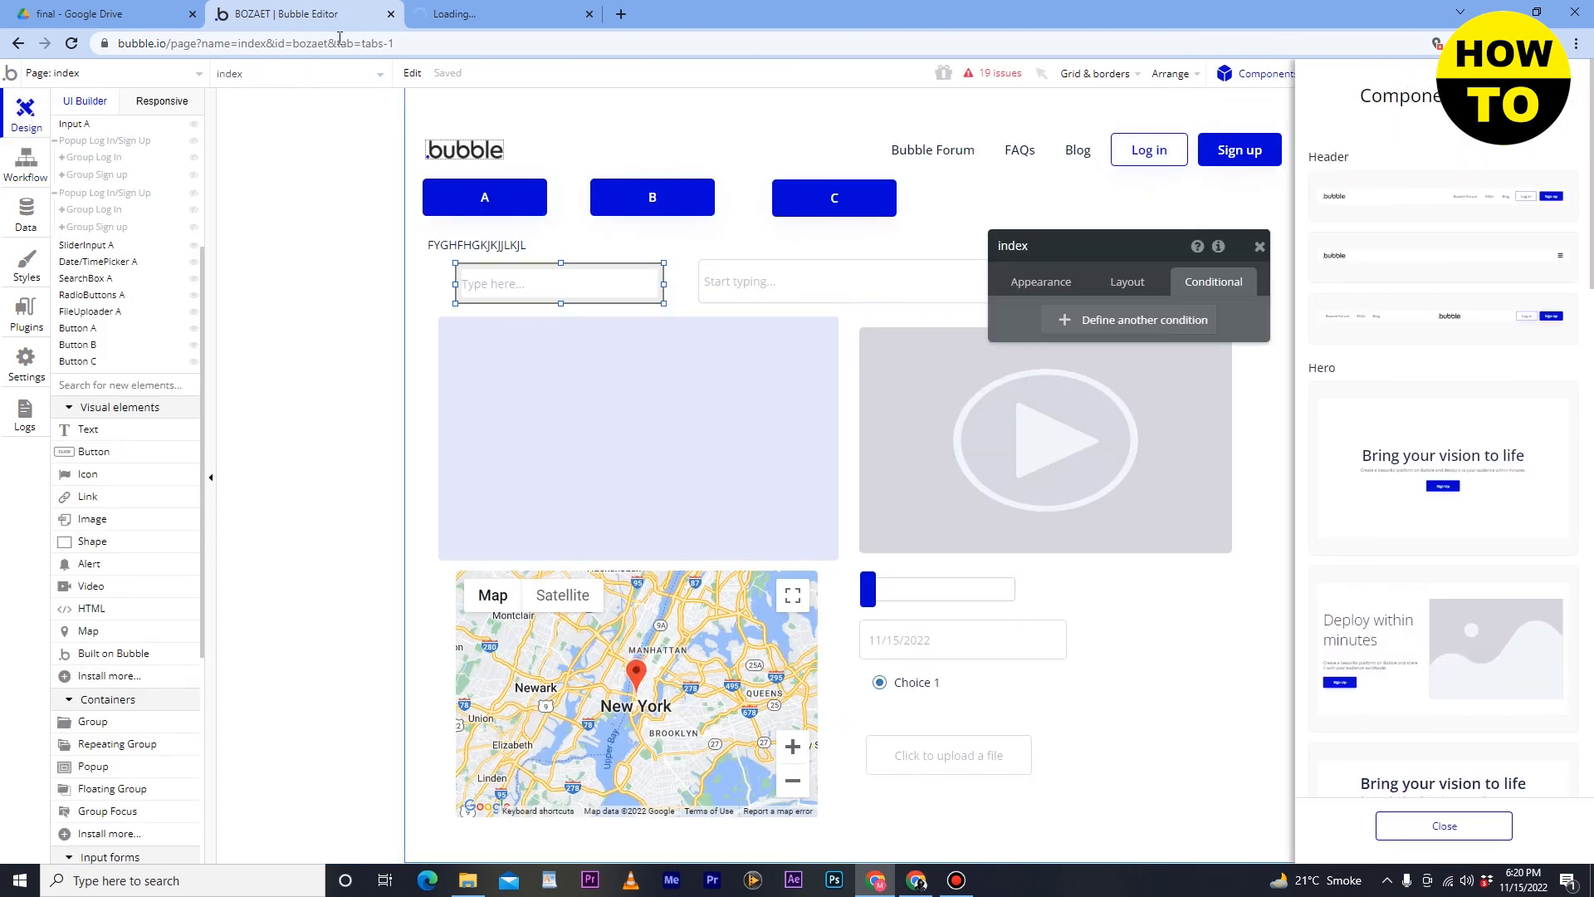
pyautogui.click(504, 8)
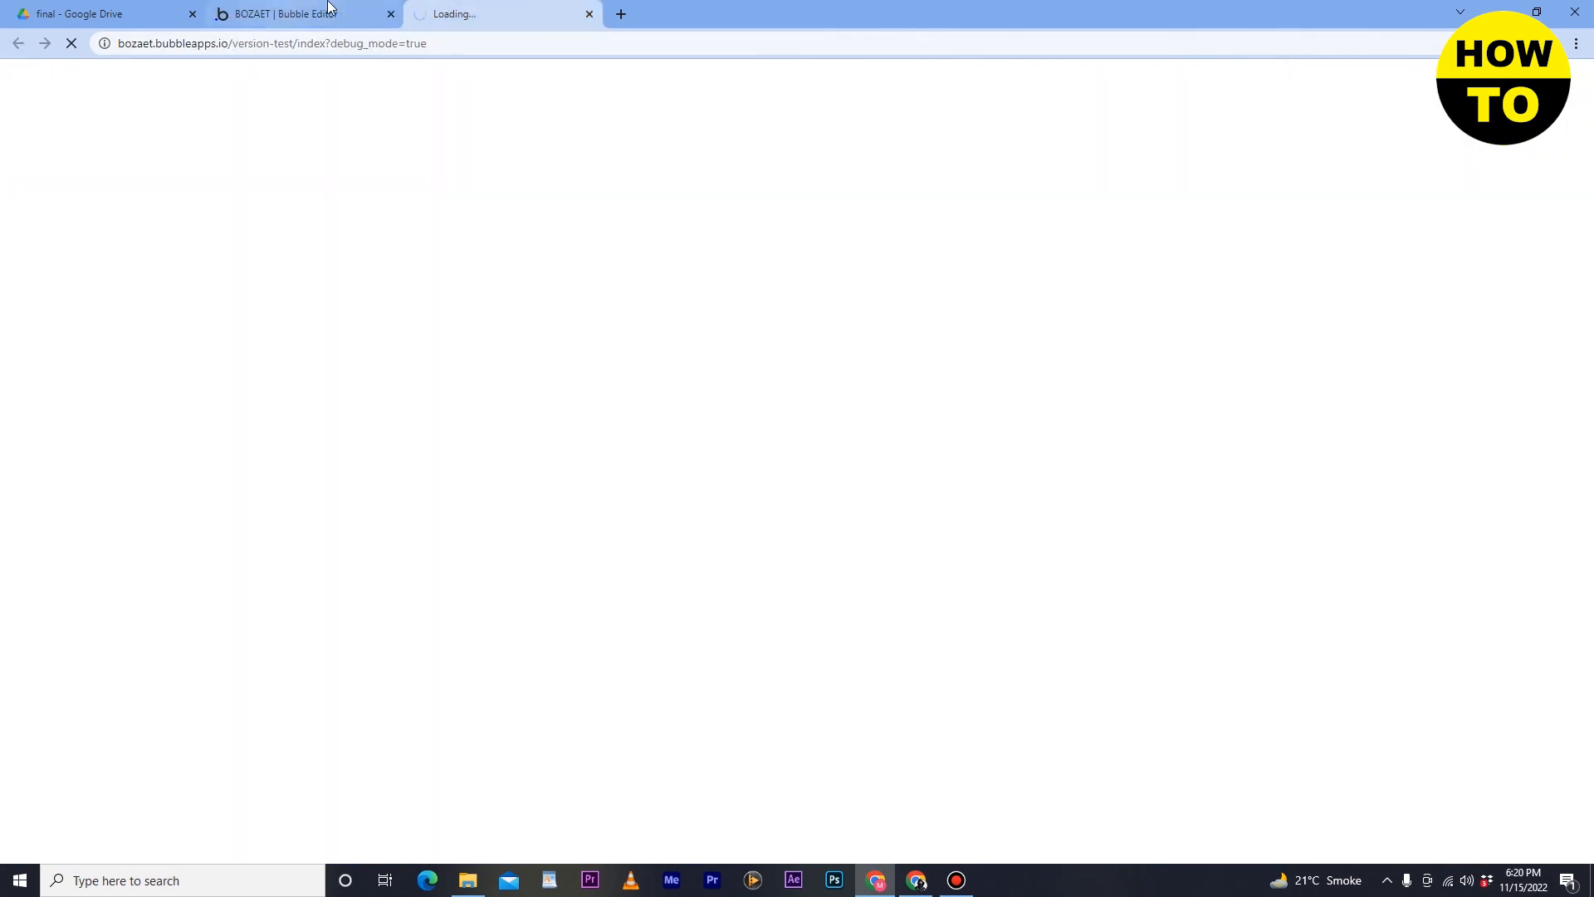
pyautogui.click(284, 25)
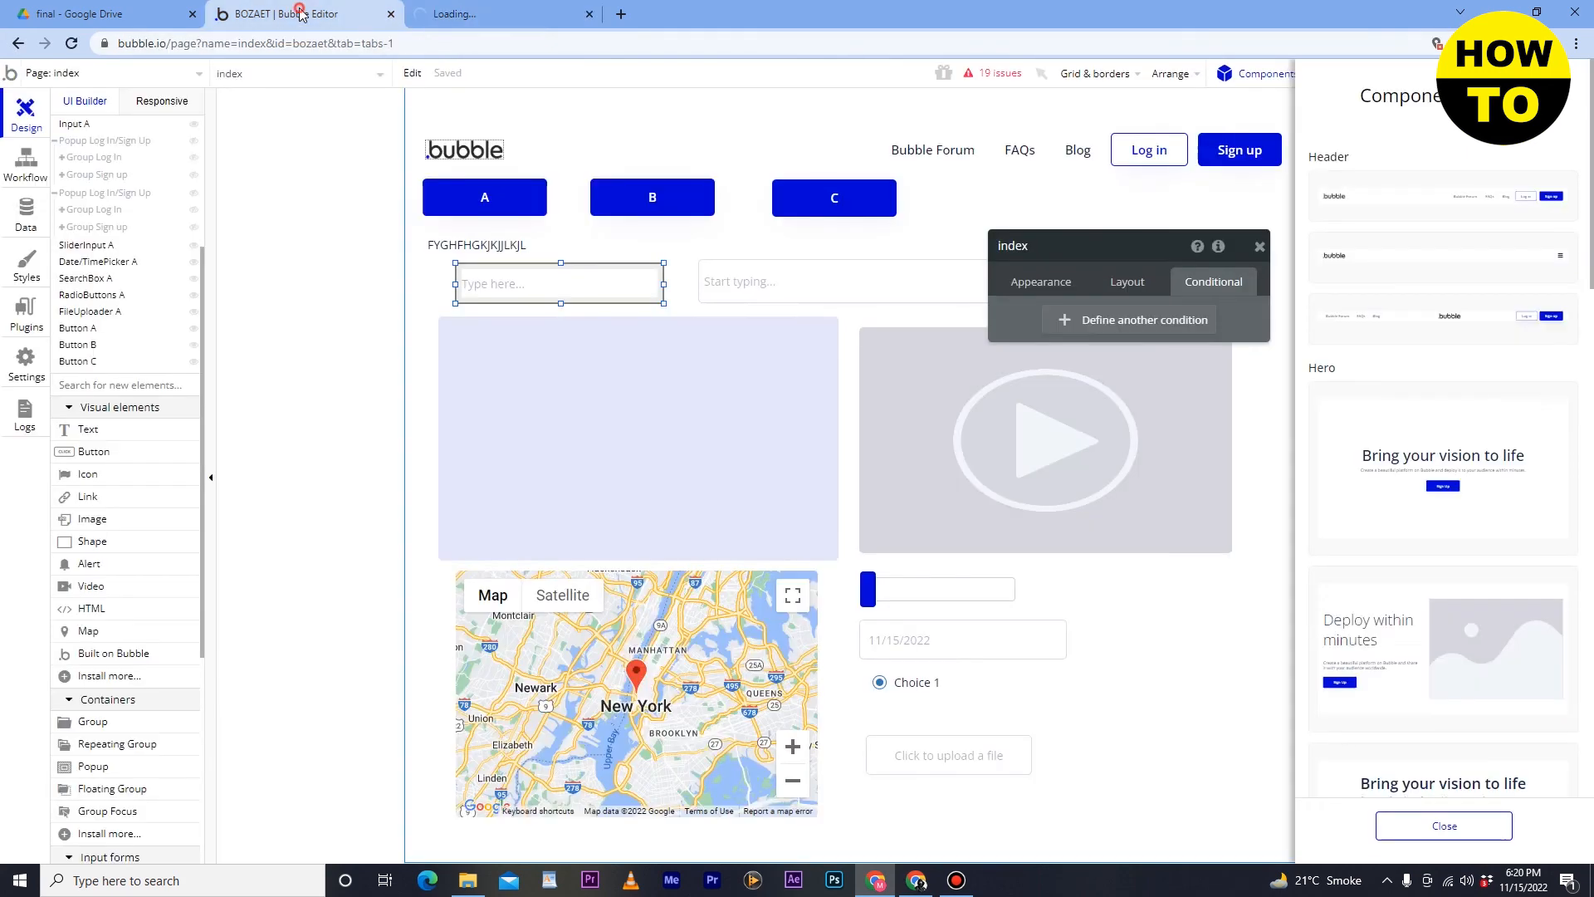